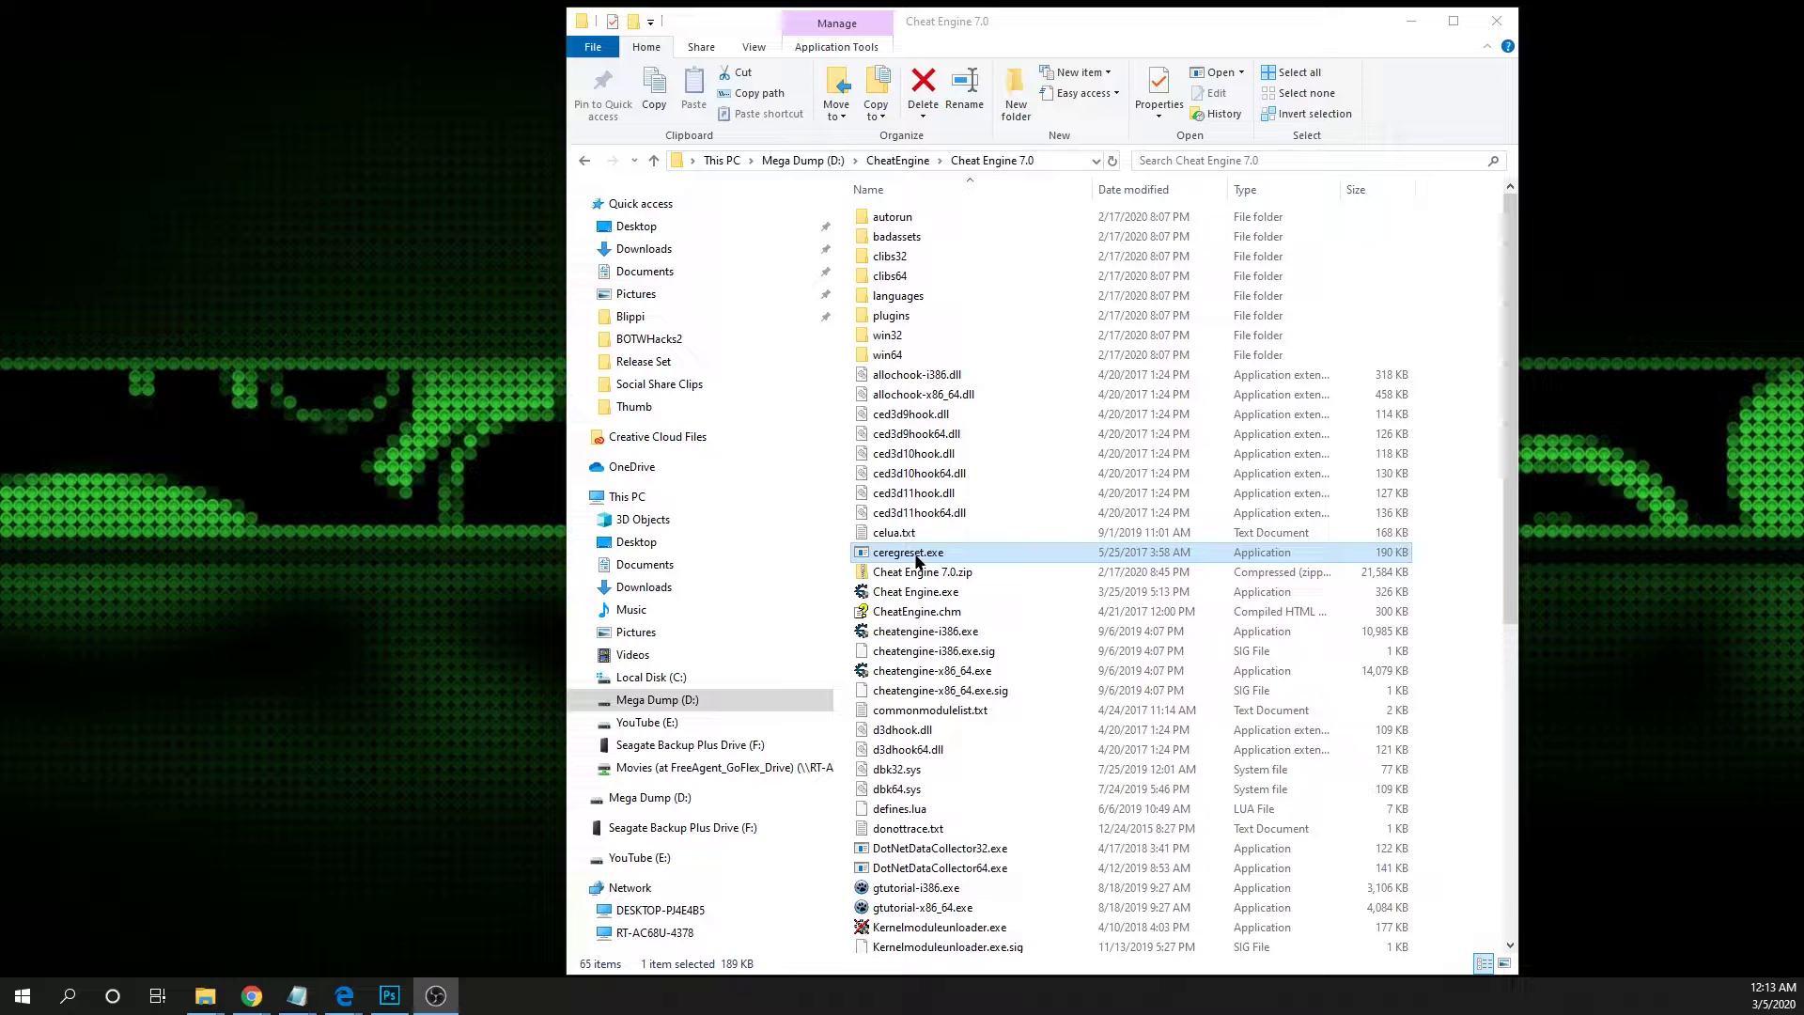
# Run ceregreset.exe from the Cheat Engine 7.0 folder and dismiss the 'Successfully reset' message
pyautogui.click(910, 573)
pyautogui.click(905, 557)
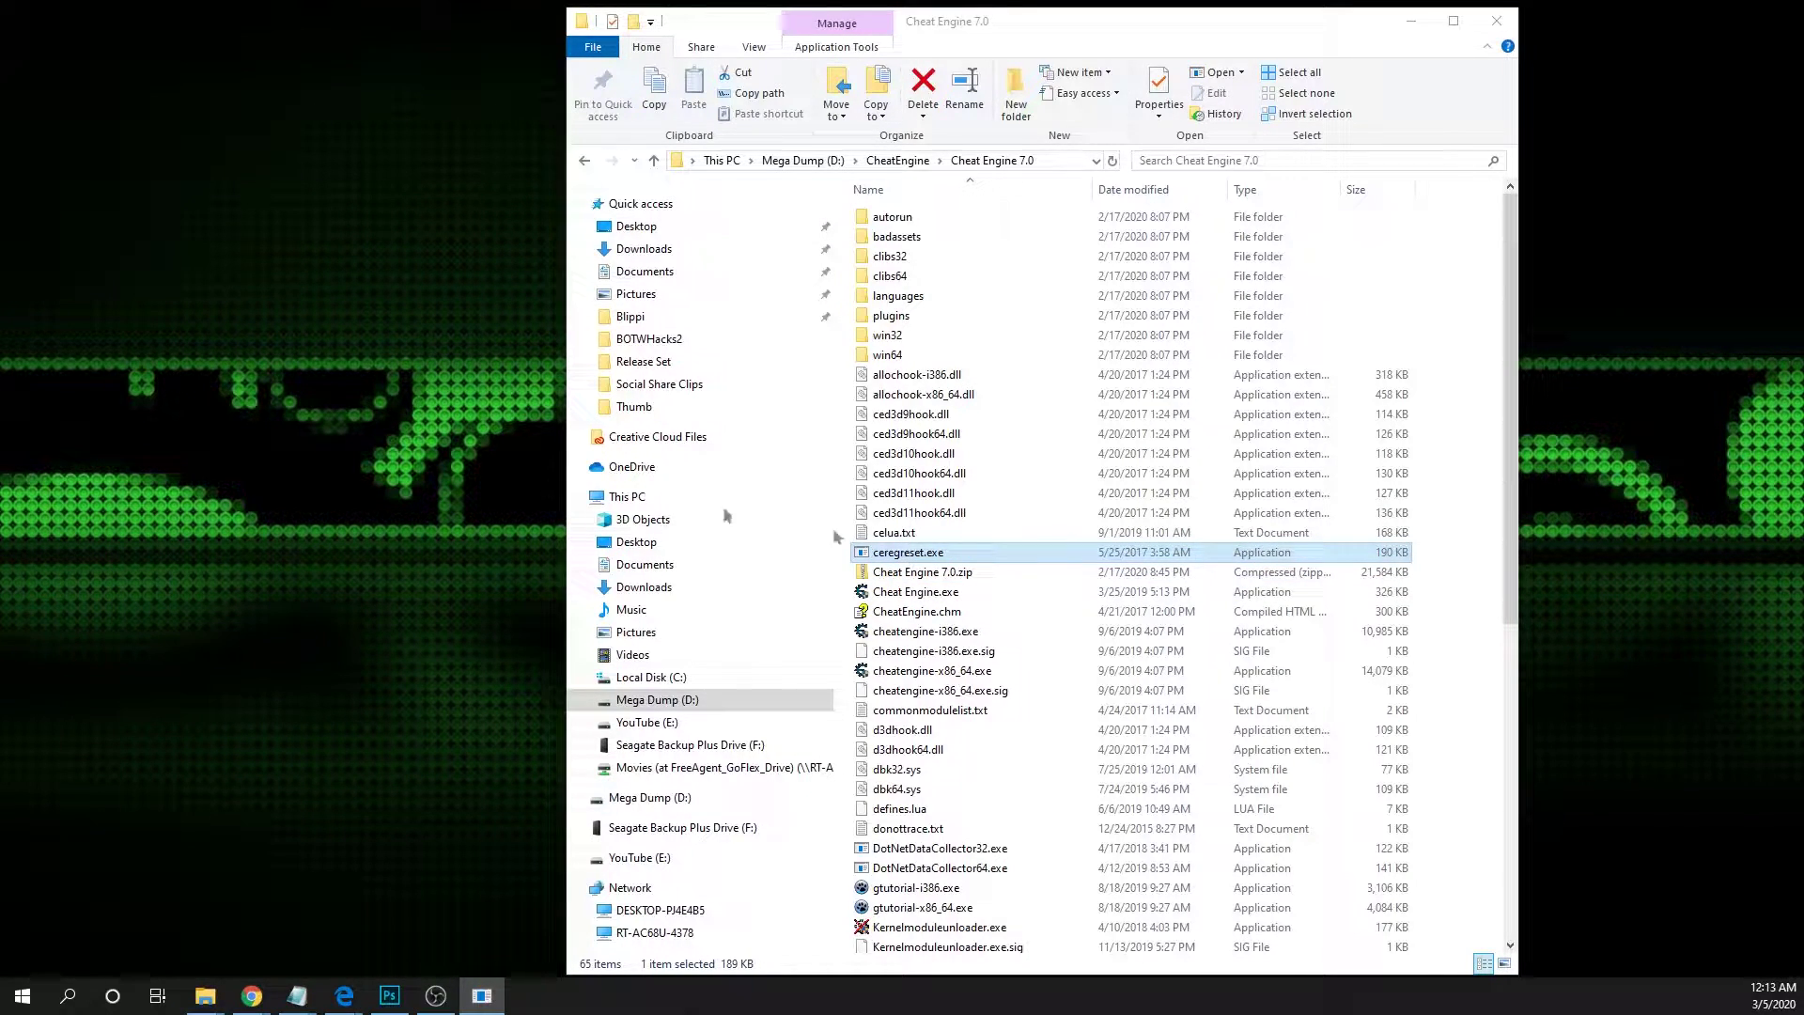
pyautogui.moveTo(72, 467); pyautogui.dragTo(414, 472)
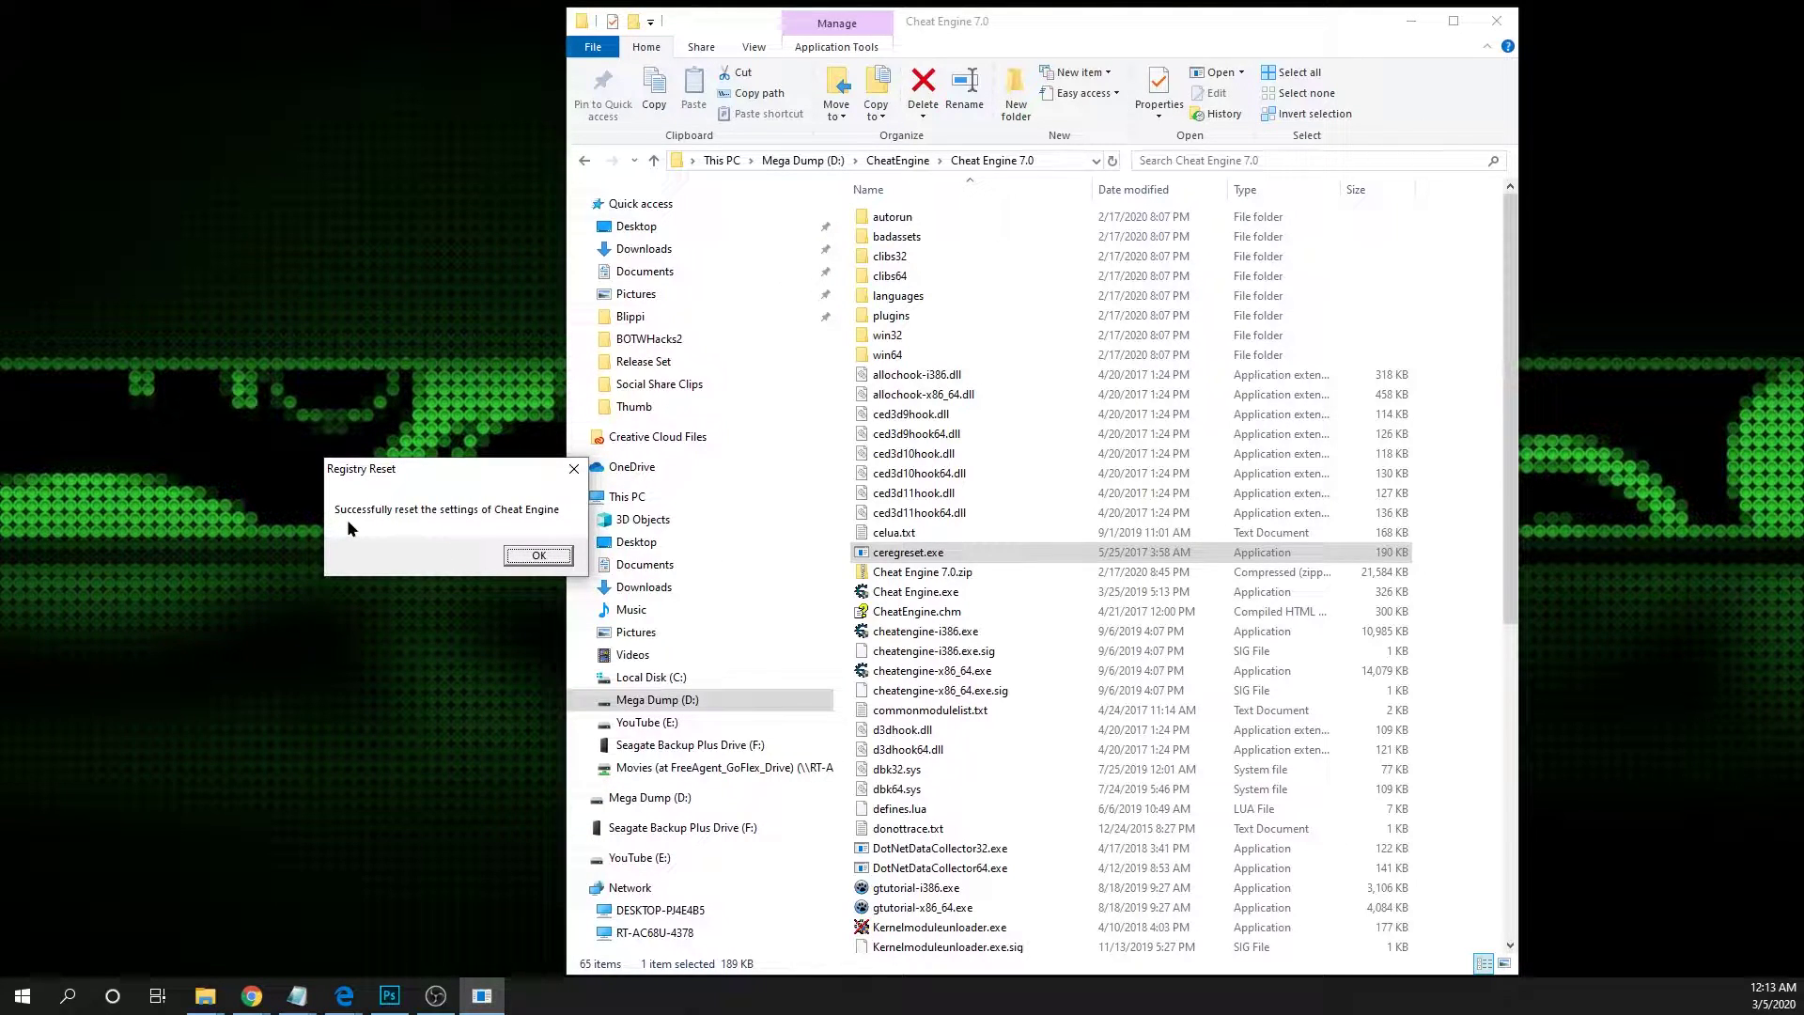
pyautogui.click(539, 557)
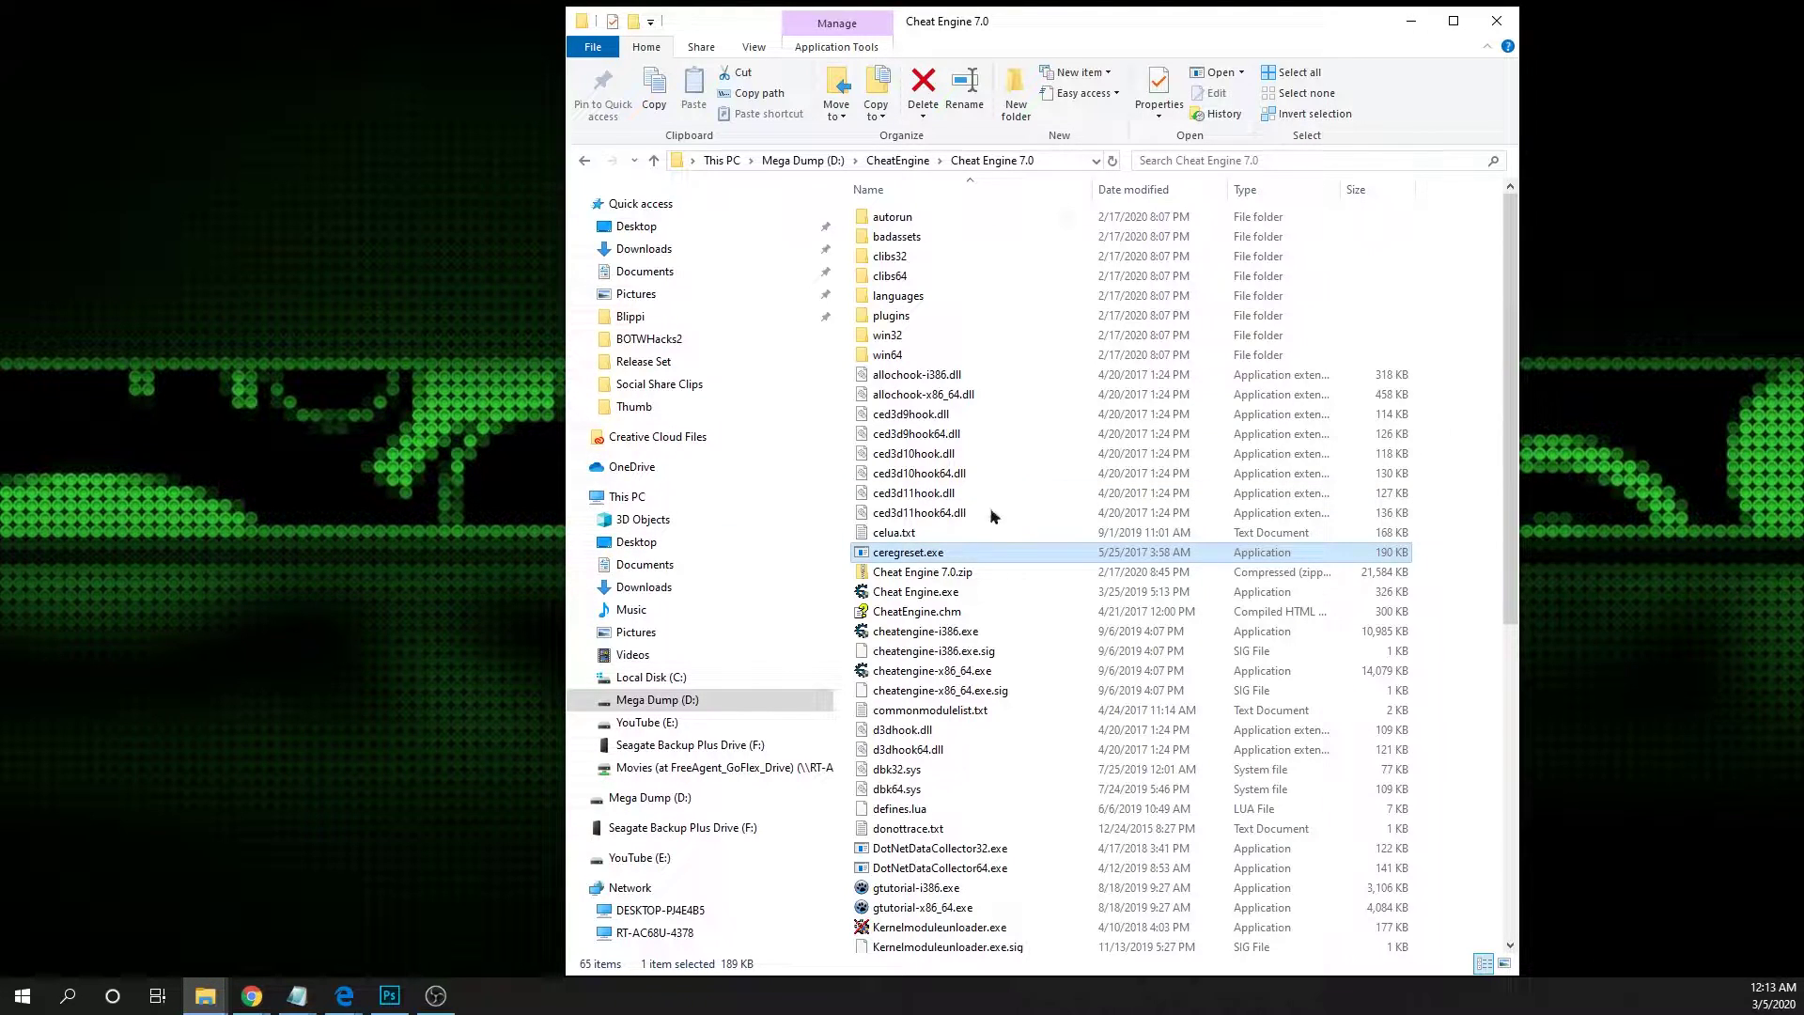
# Launch Cheat Engine.exe, decline the tutorial, and move the File Explorer window out of the way
pyautogui.doubleClick(919, 595)
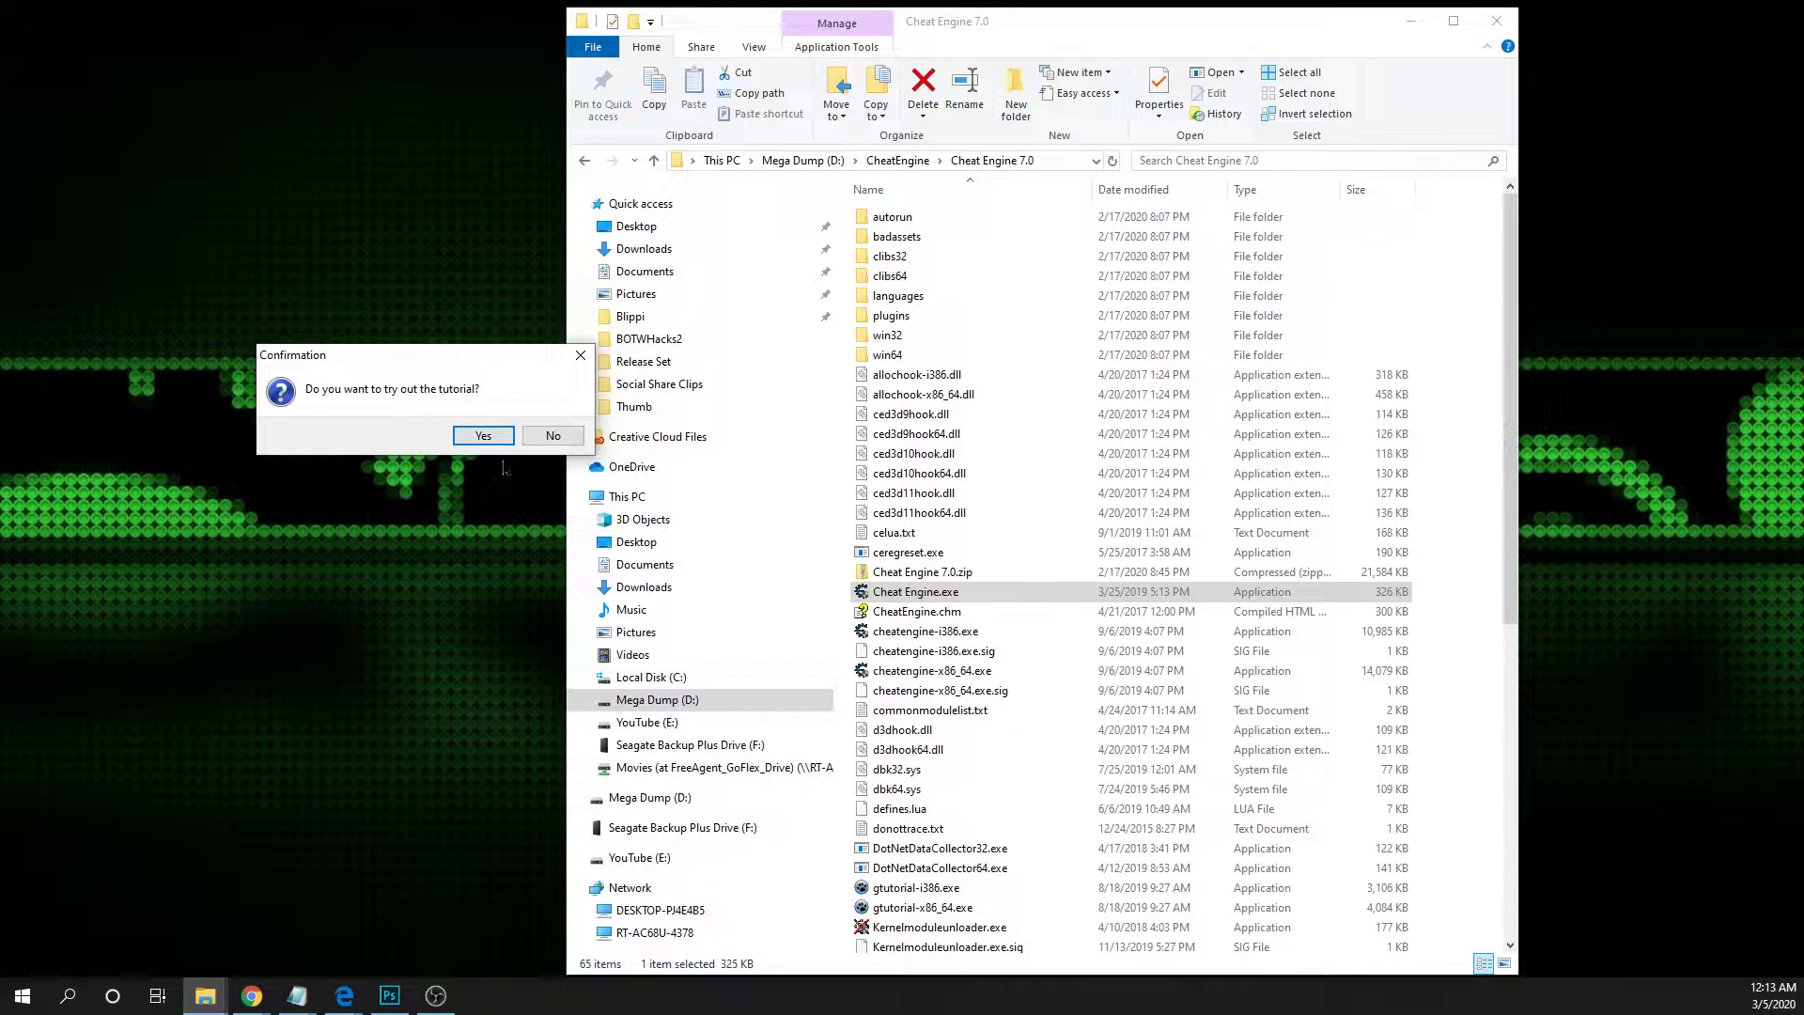
pyautogui.click(564, 435)
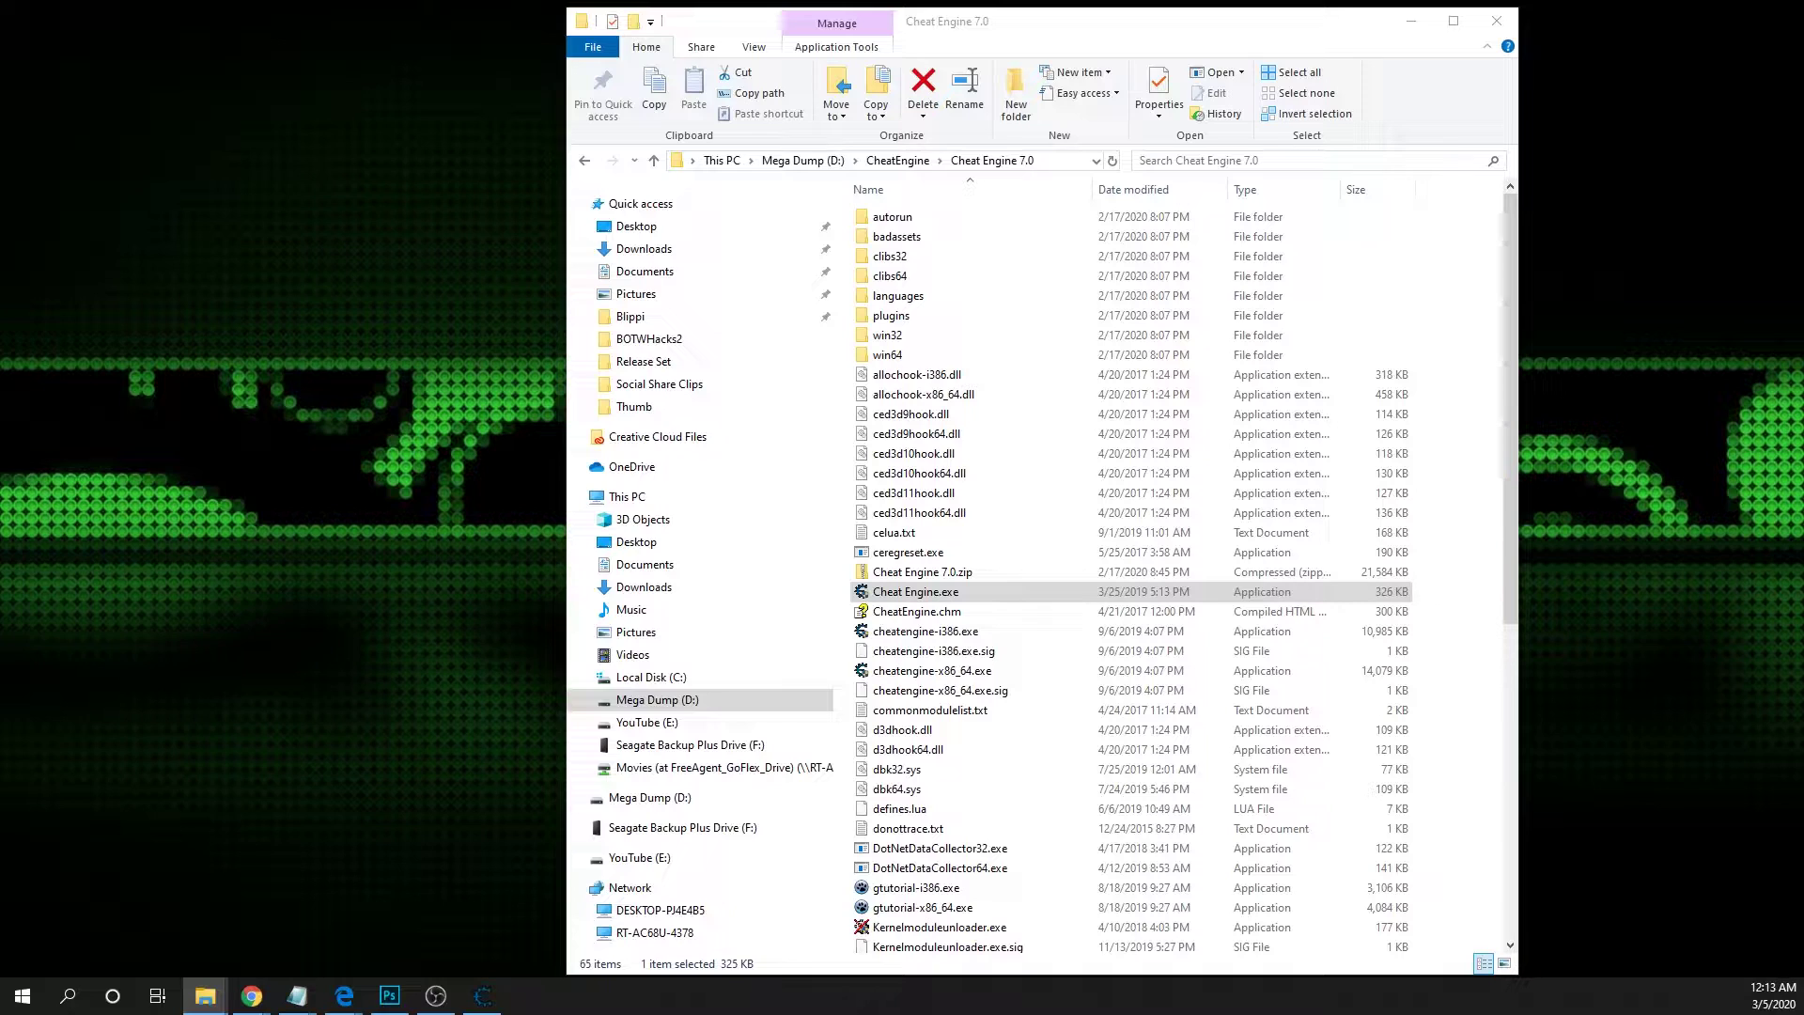
pyautogui.moveTo(32, 191); pyautogui.dragTo(347, 98)
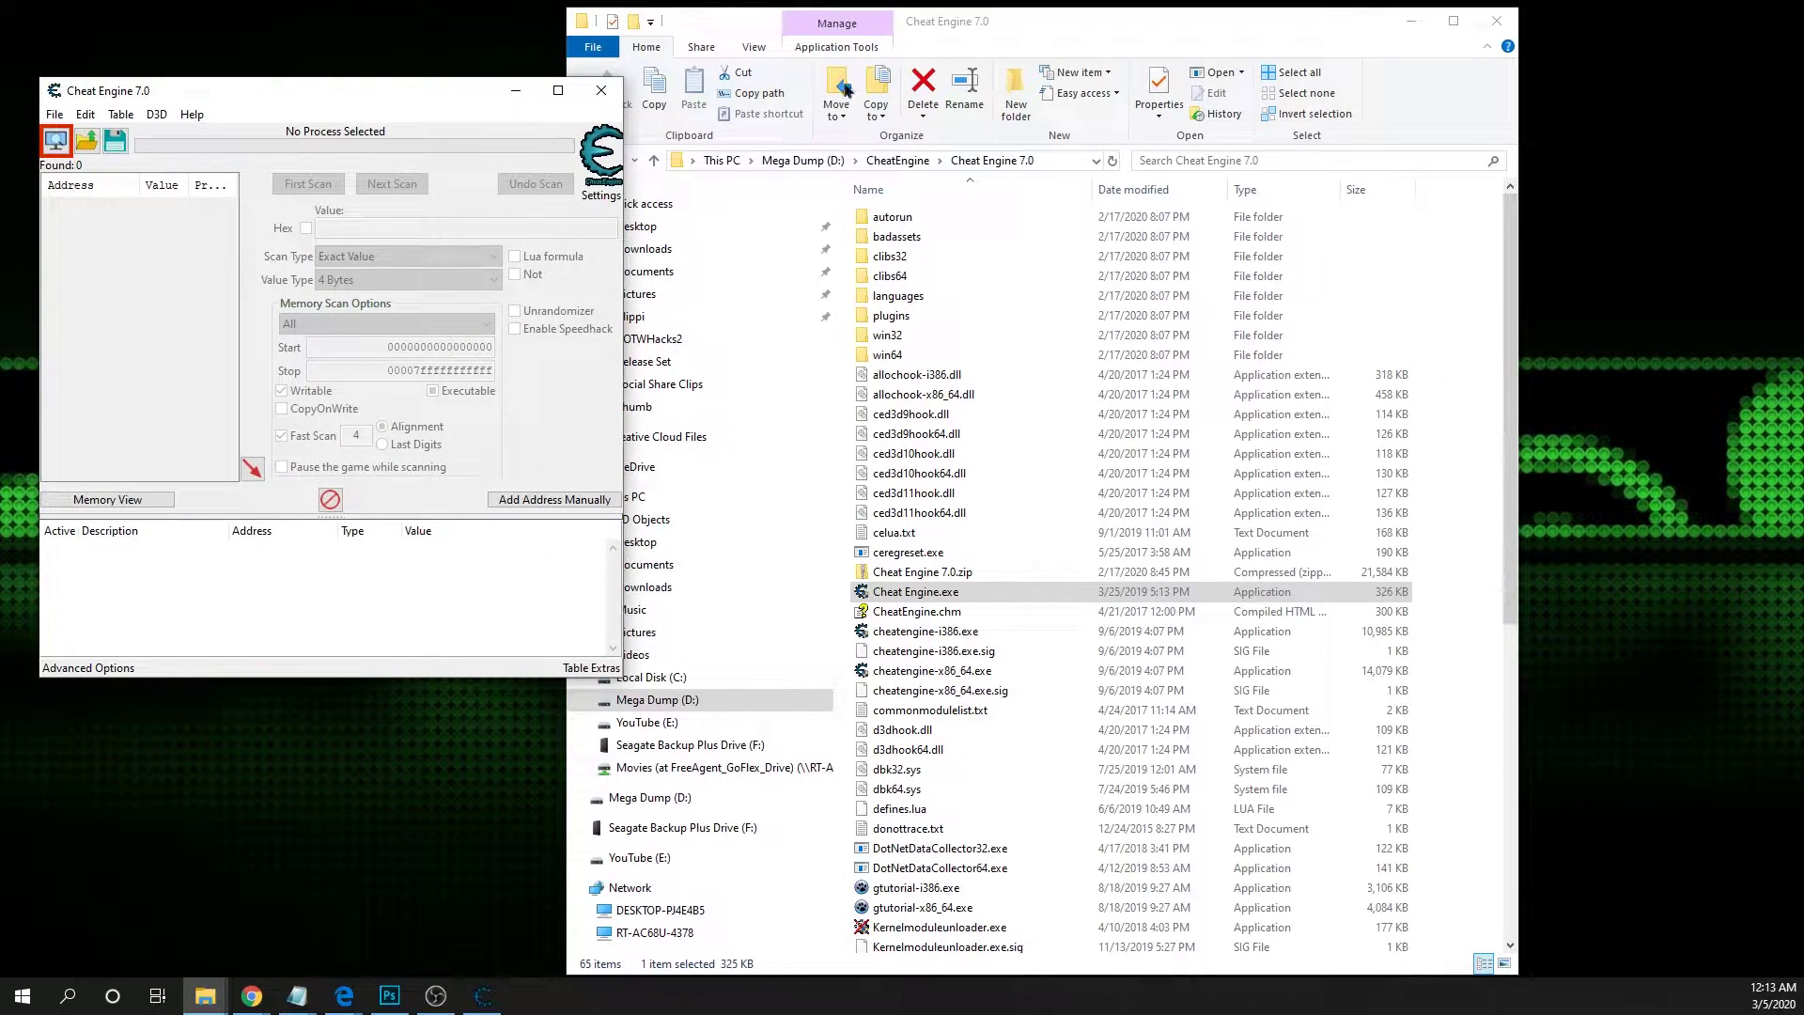
pyautogui.moveTo(1108, 28); pyautogui.dragTo(1331, 21)
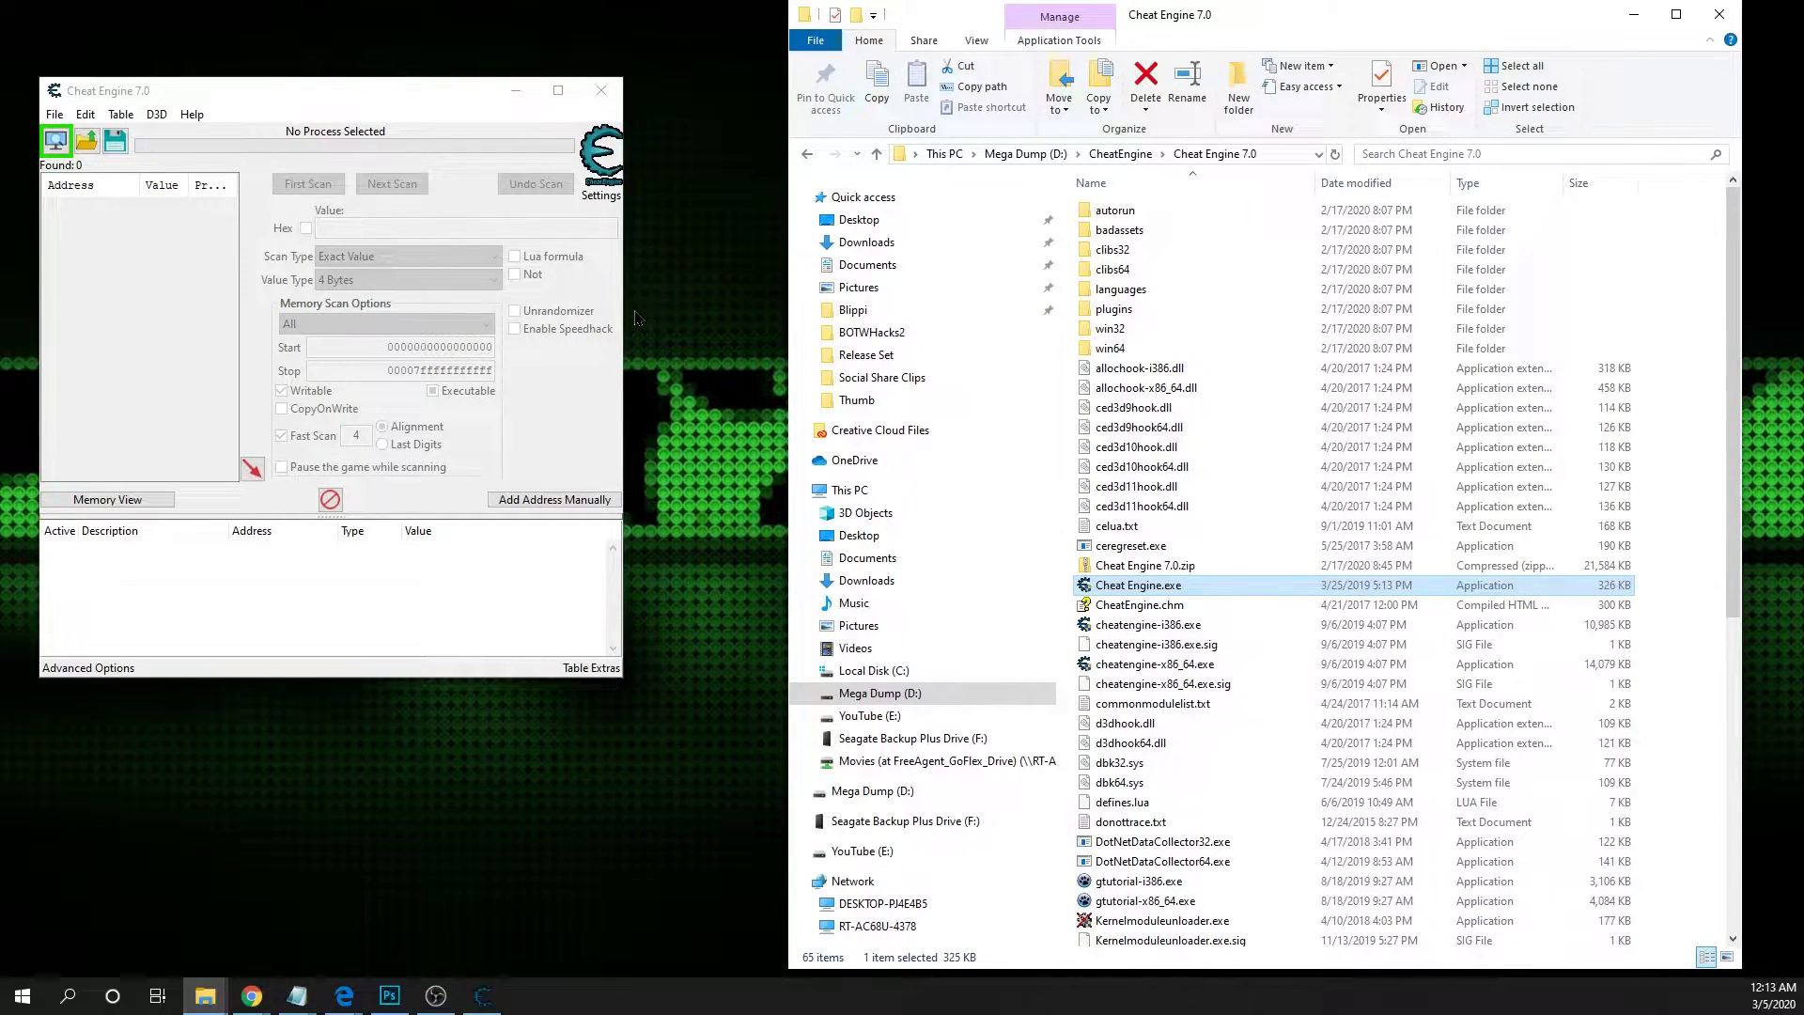
pyautogui.click(1632, 19)
# Maximize Cheat Engine and pick the Untitled Notepad process from the process list
pyautogui.click(560, 89)
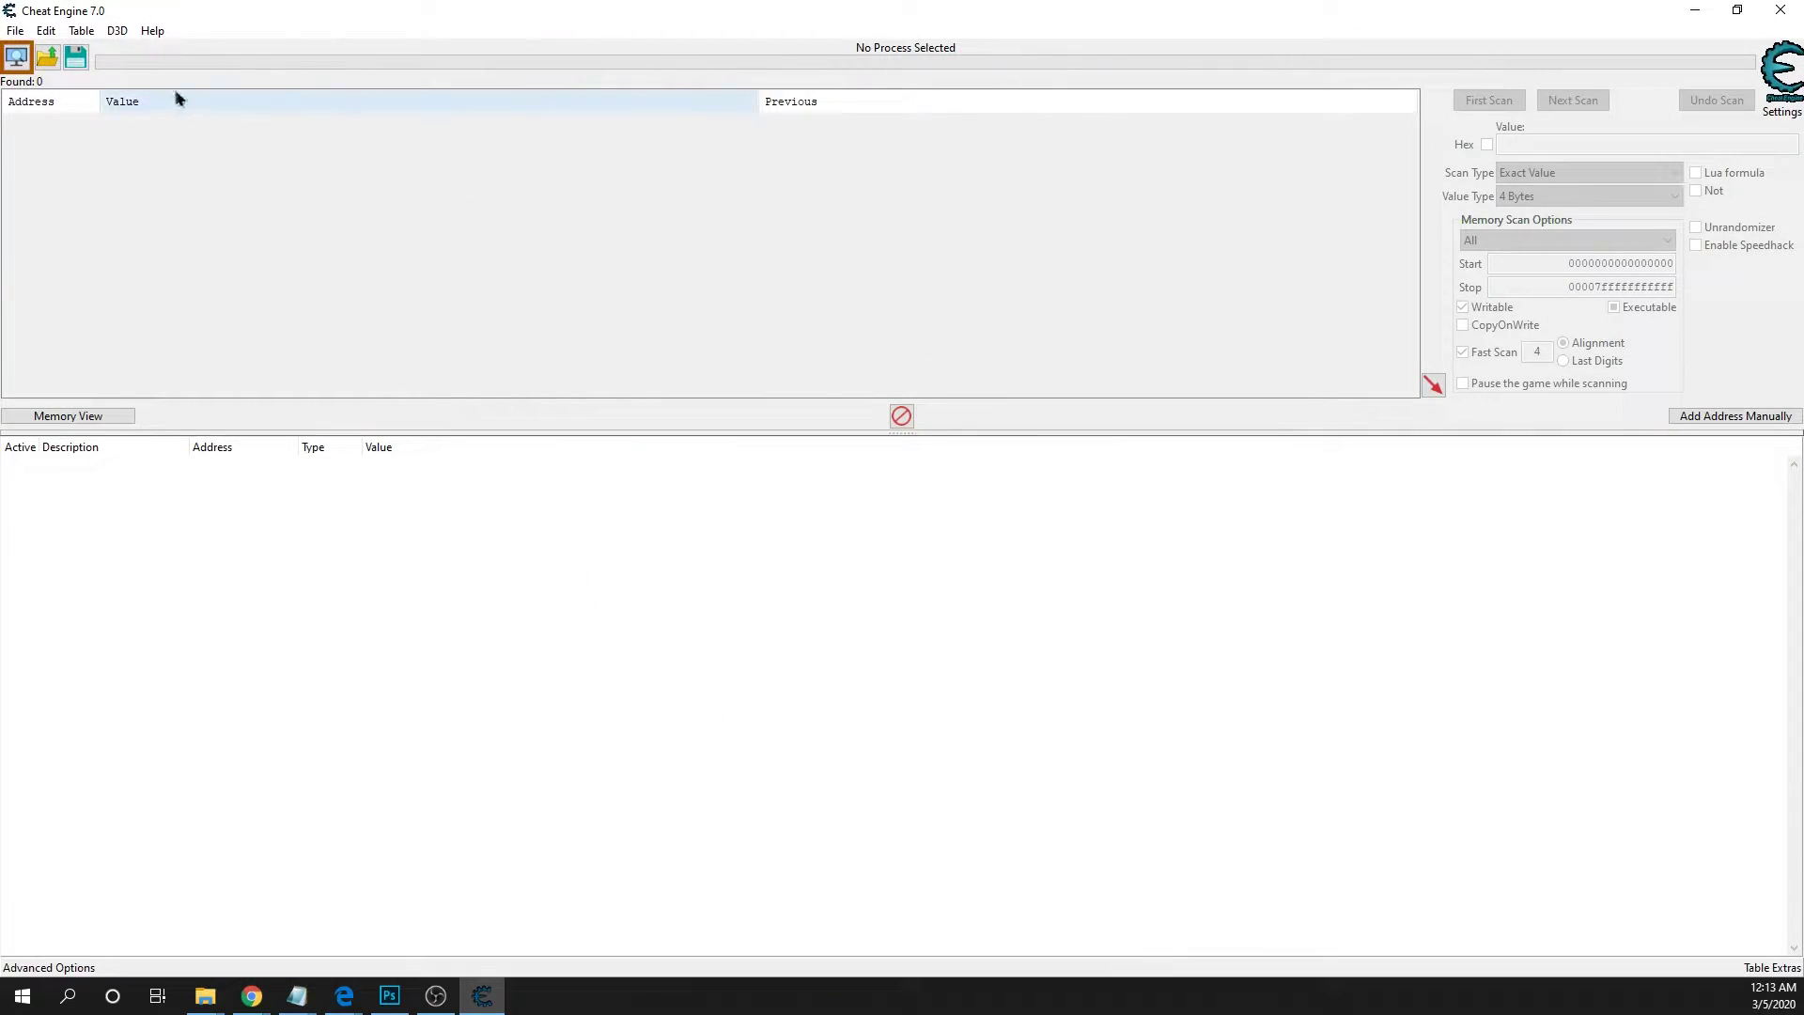
pyautogui.click(17, 58)
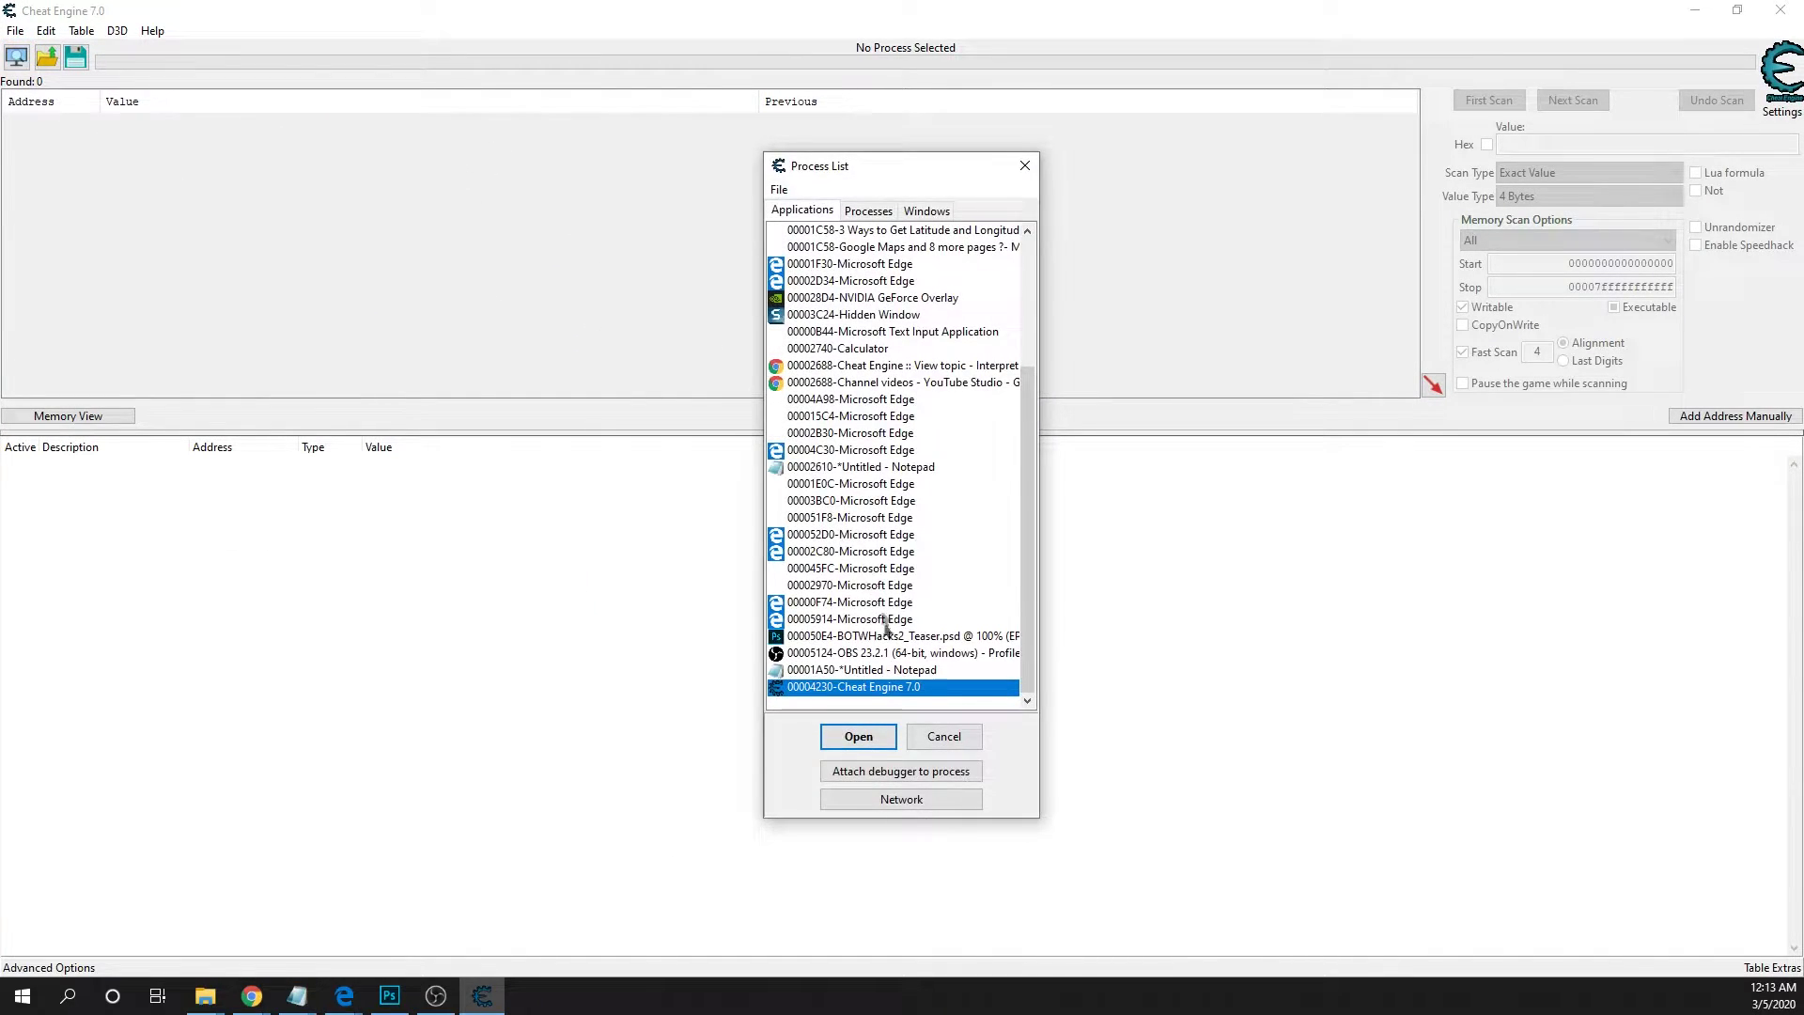
pyautogui.click(837, 671)
# Attach to Notepad and start defining a new Auto Assembler custom value type
pyautogui.click(854, 737)
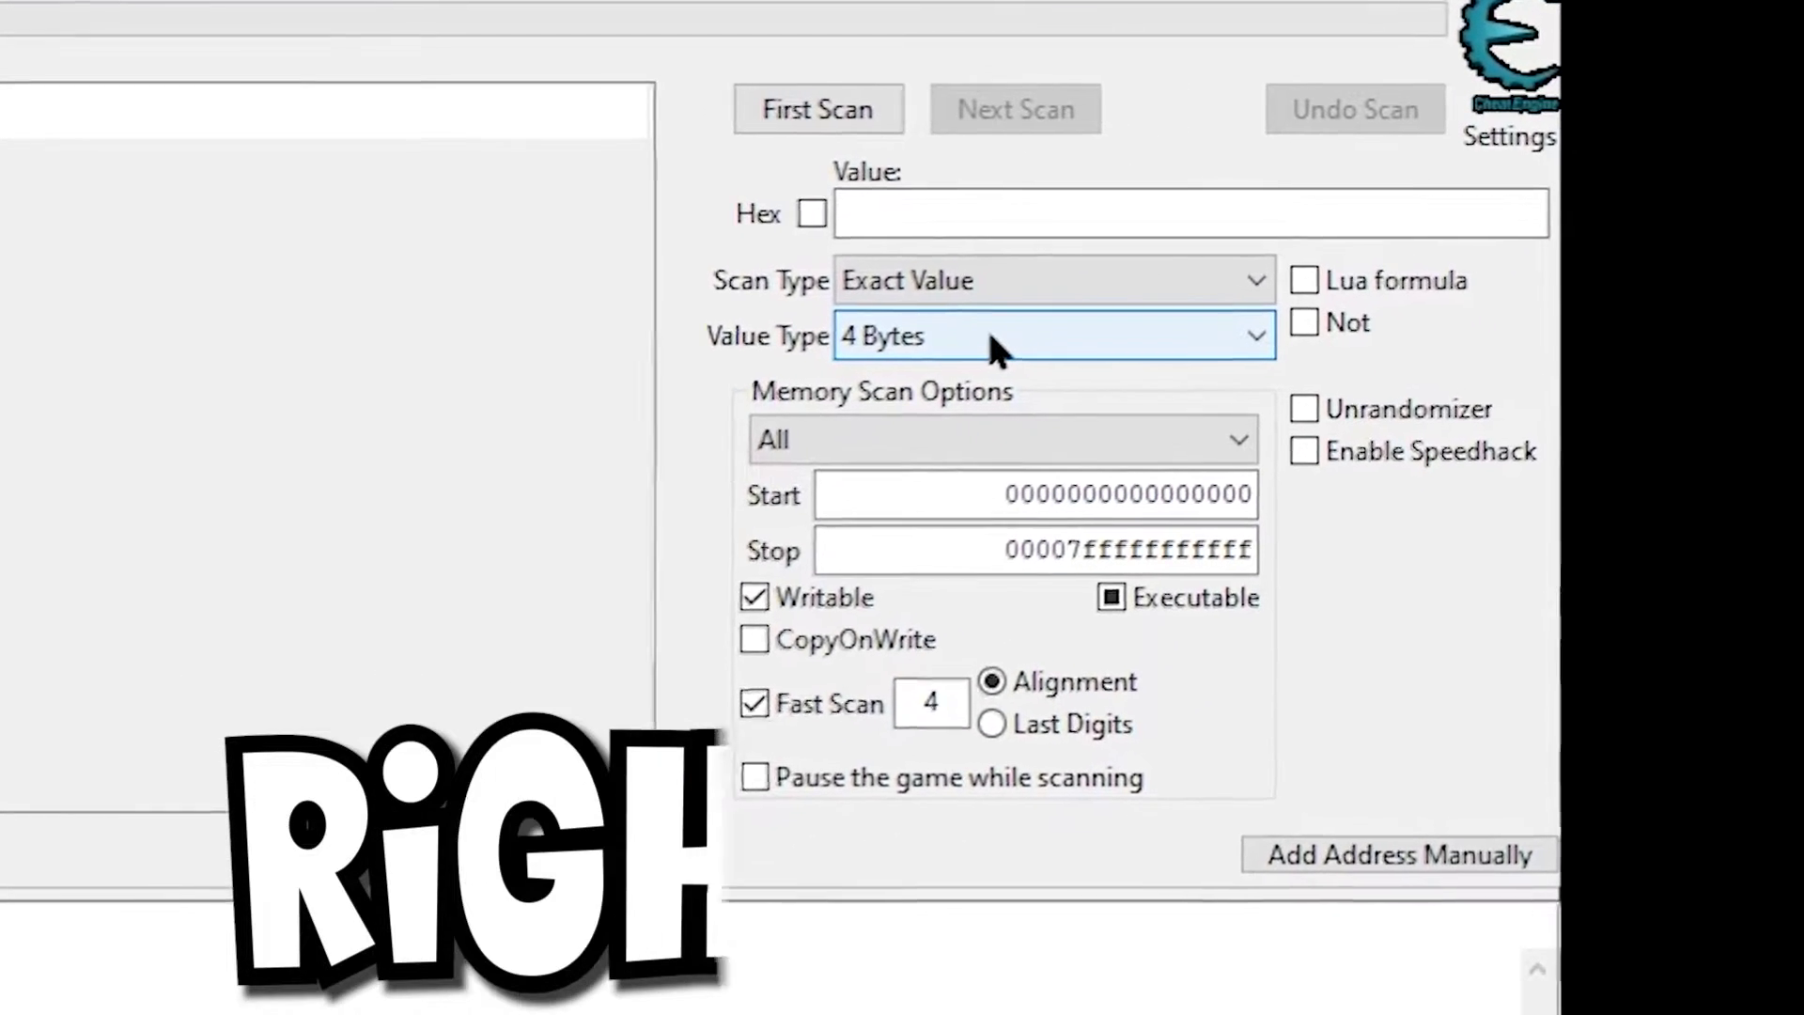
pyautogui.rightClick(1134, 310)
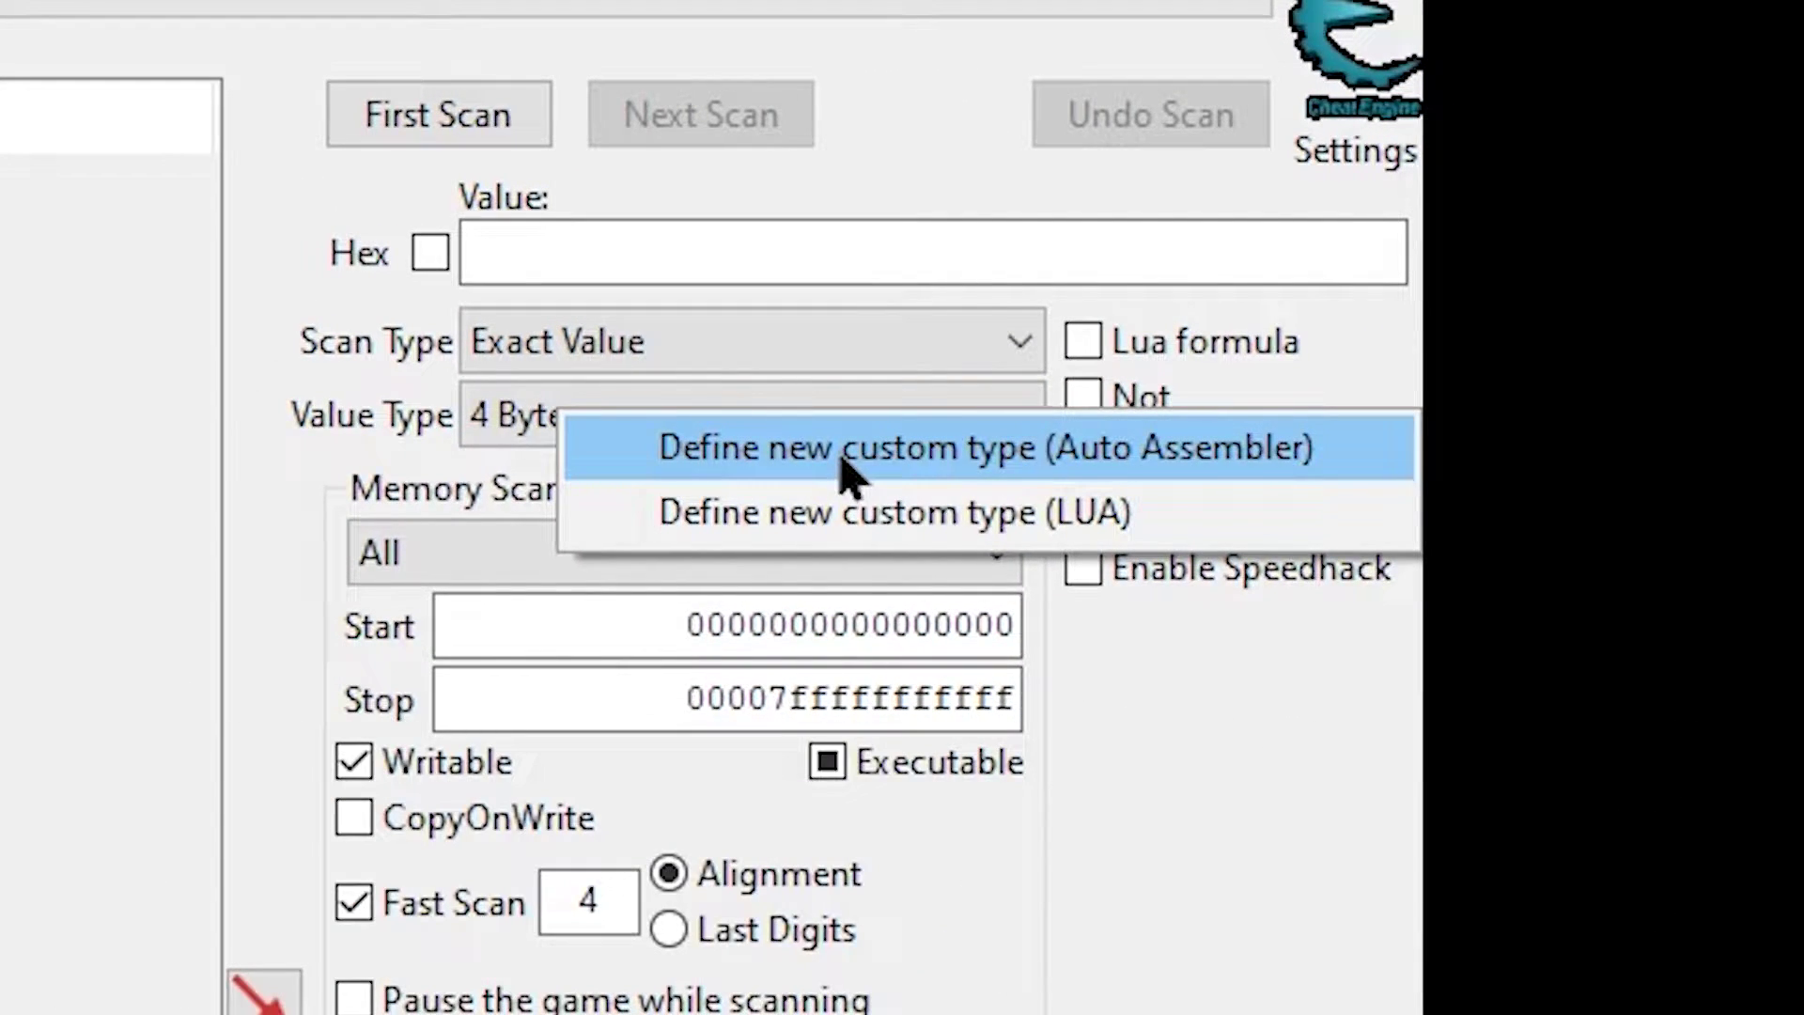
pyautogui.click(975, 460)
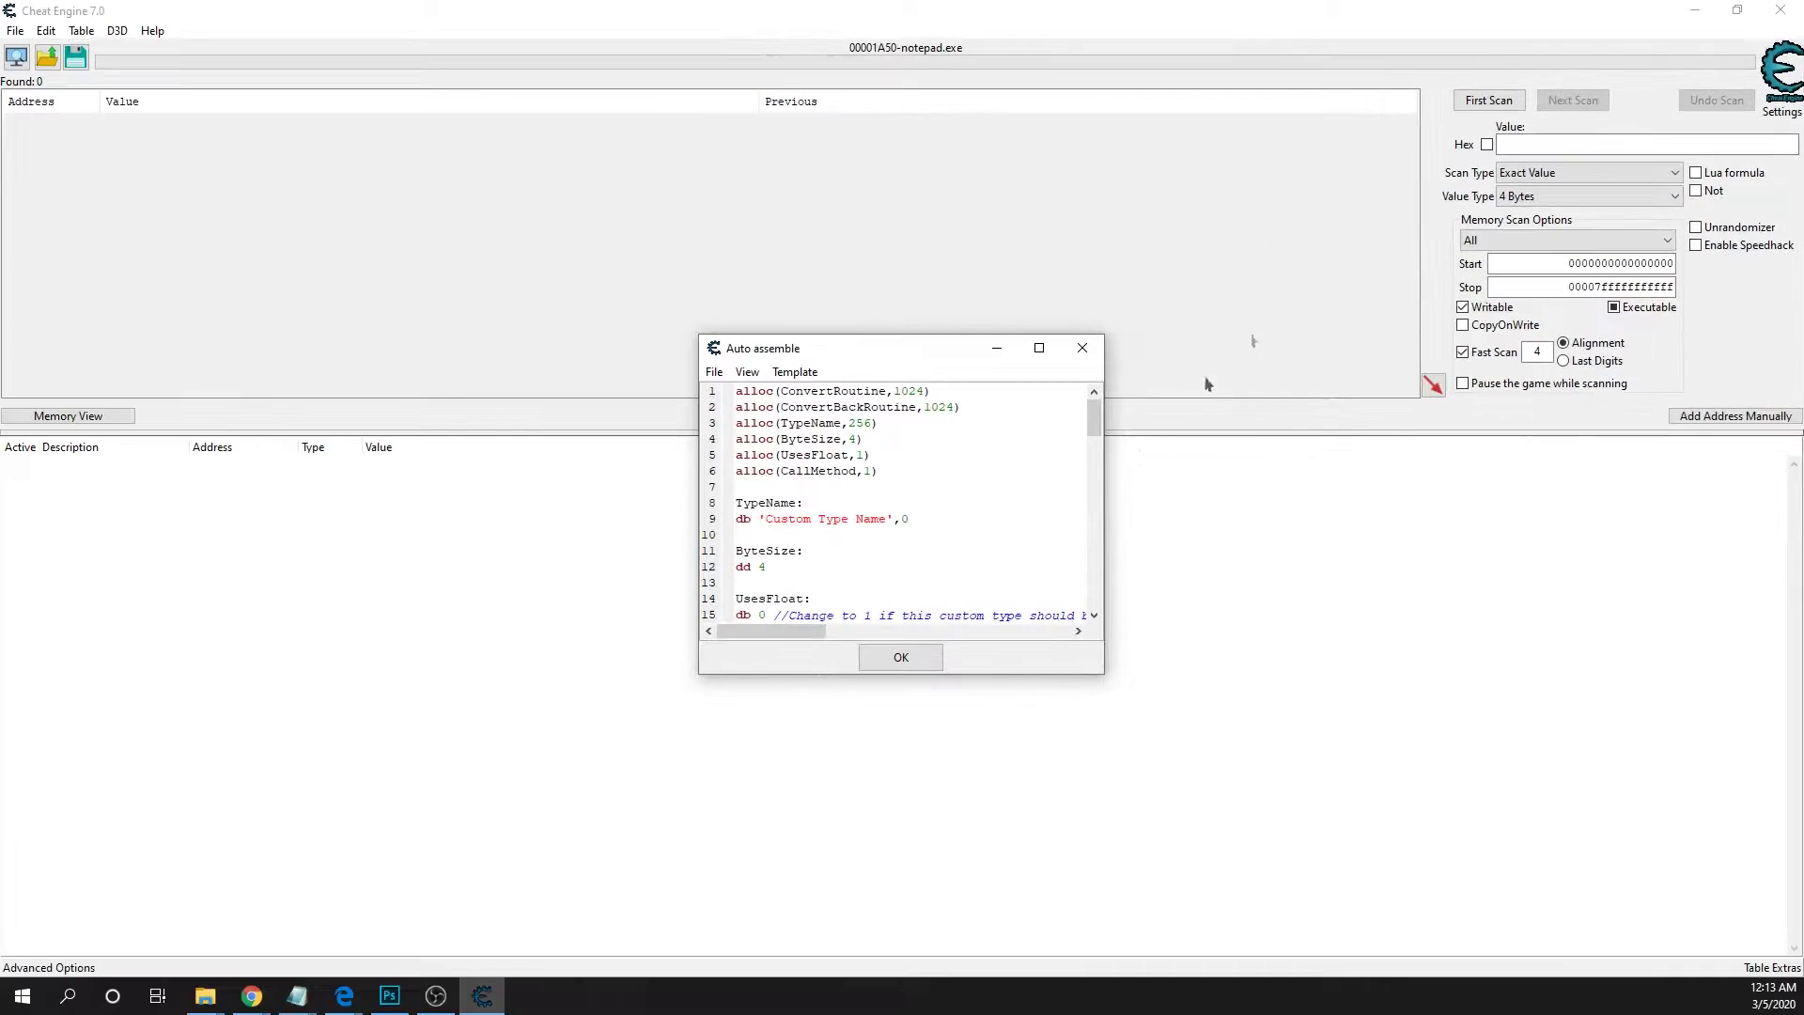
# Enlarge the custom-type script editor and delete all of its template code
pyautogui.moveTo(929, 335); pyautogui.dragTo(930, 168)
pyautogui.moveTo(1095, 376); pyautogui.dragTo(1464, 377)
pyautogui.click(1084, 413)
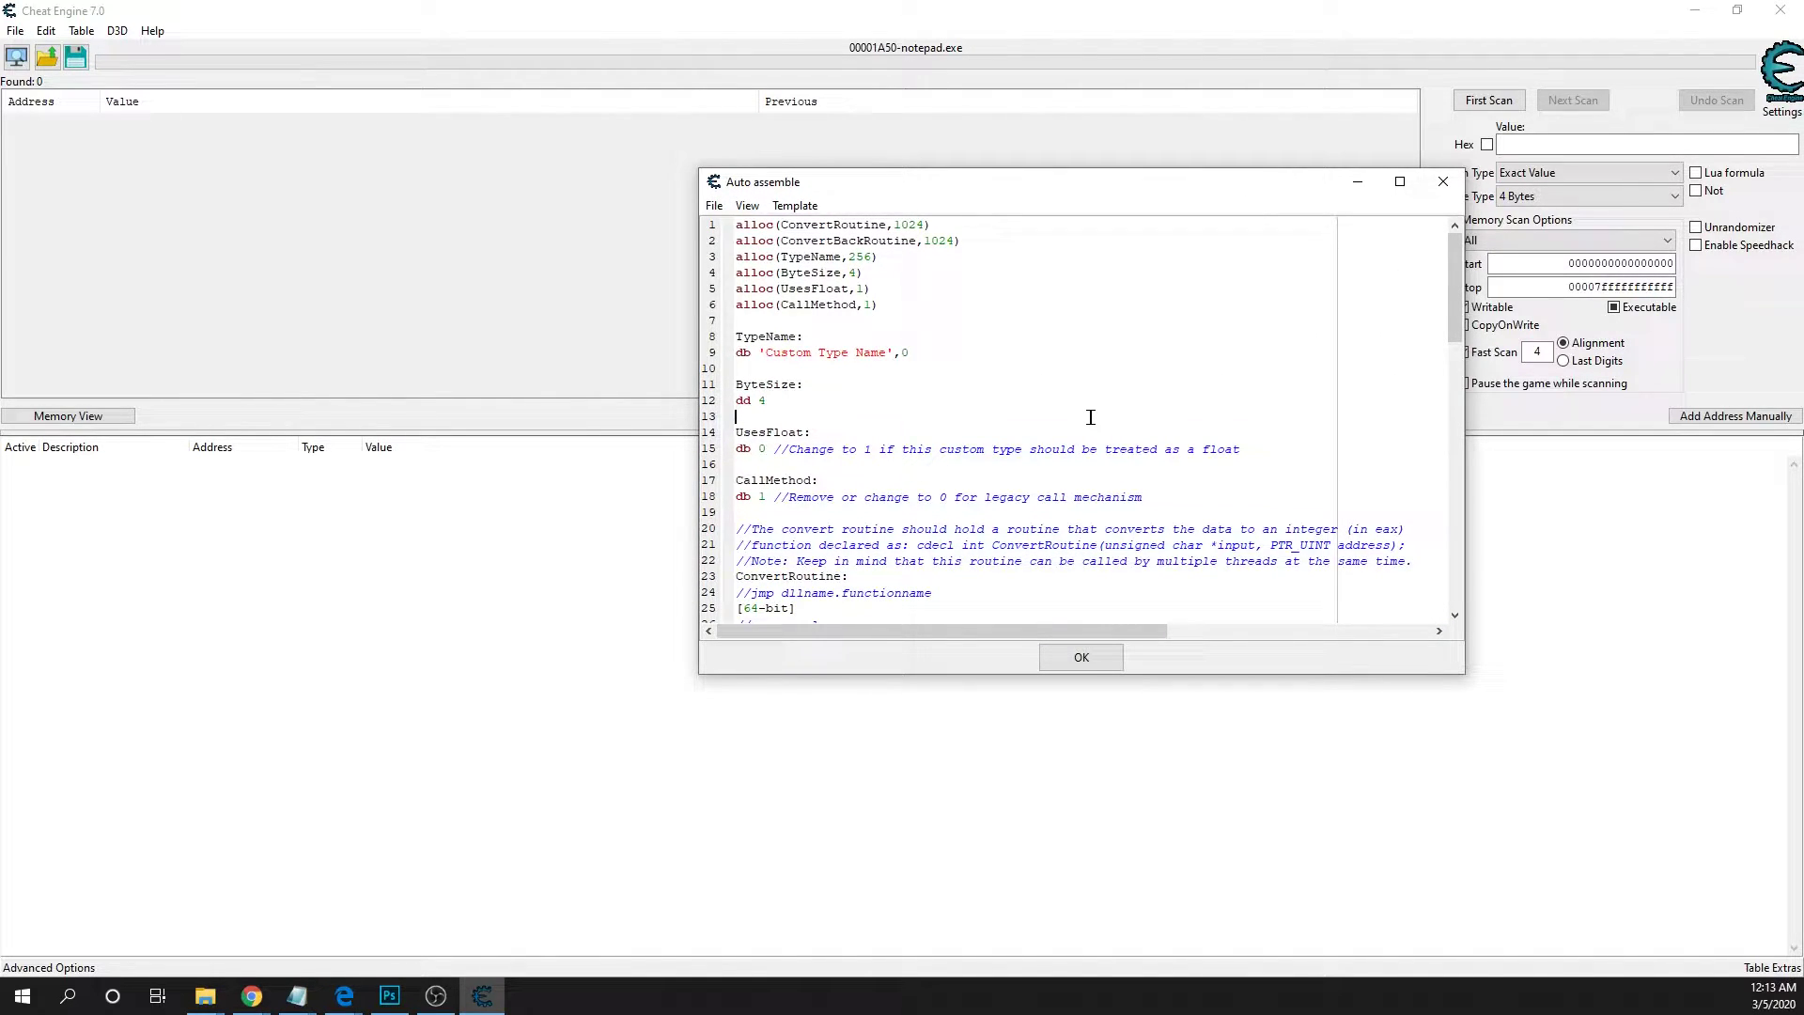
pyautogui.hotkey('ctrl', 'a')
pyautogui.press('Delete')
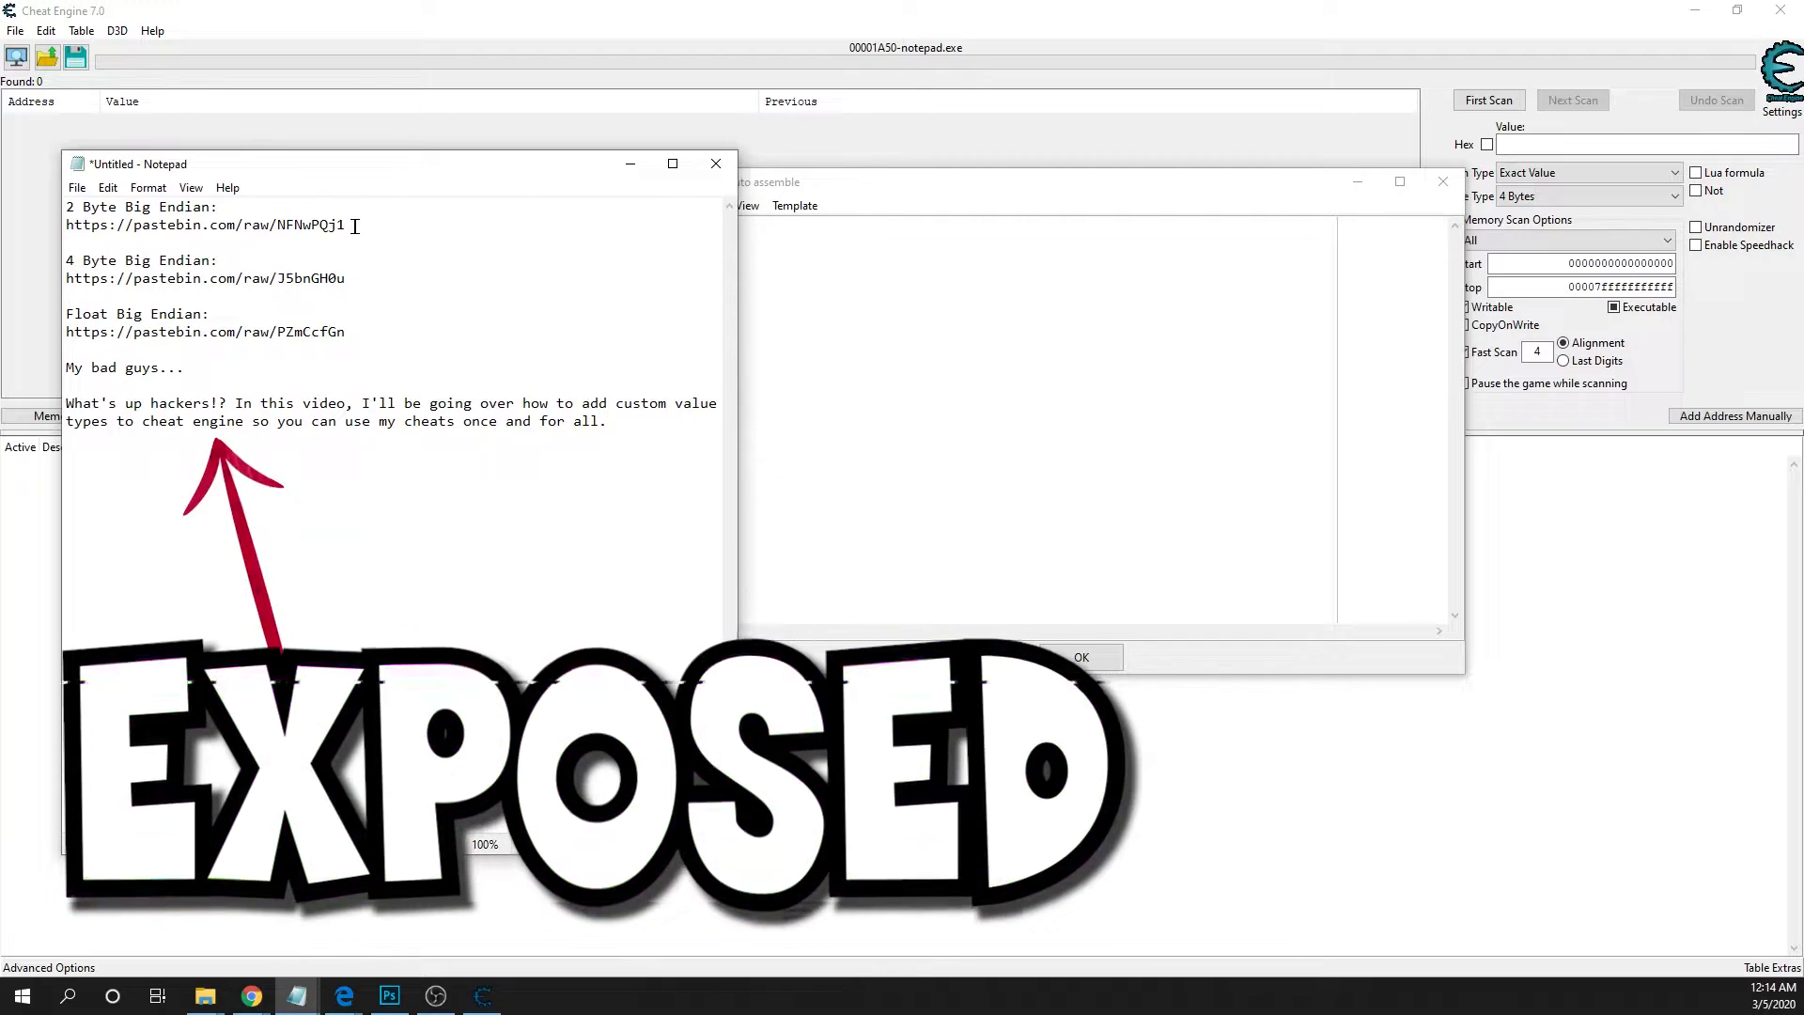
# Copy the 2 Byte Big Endian link from Notepad and select its raw script text in Chrome
pyautogui.moveTo(346, 225); pyautogui.dragTo(61, 218)
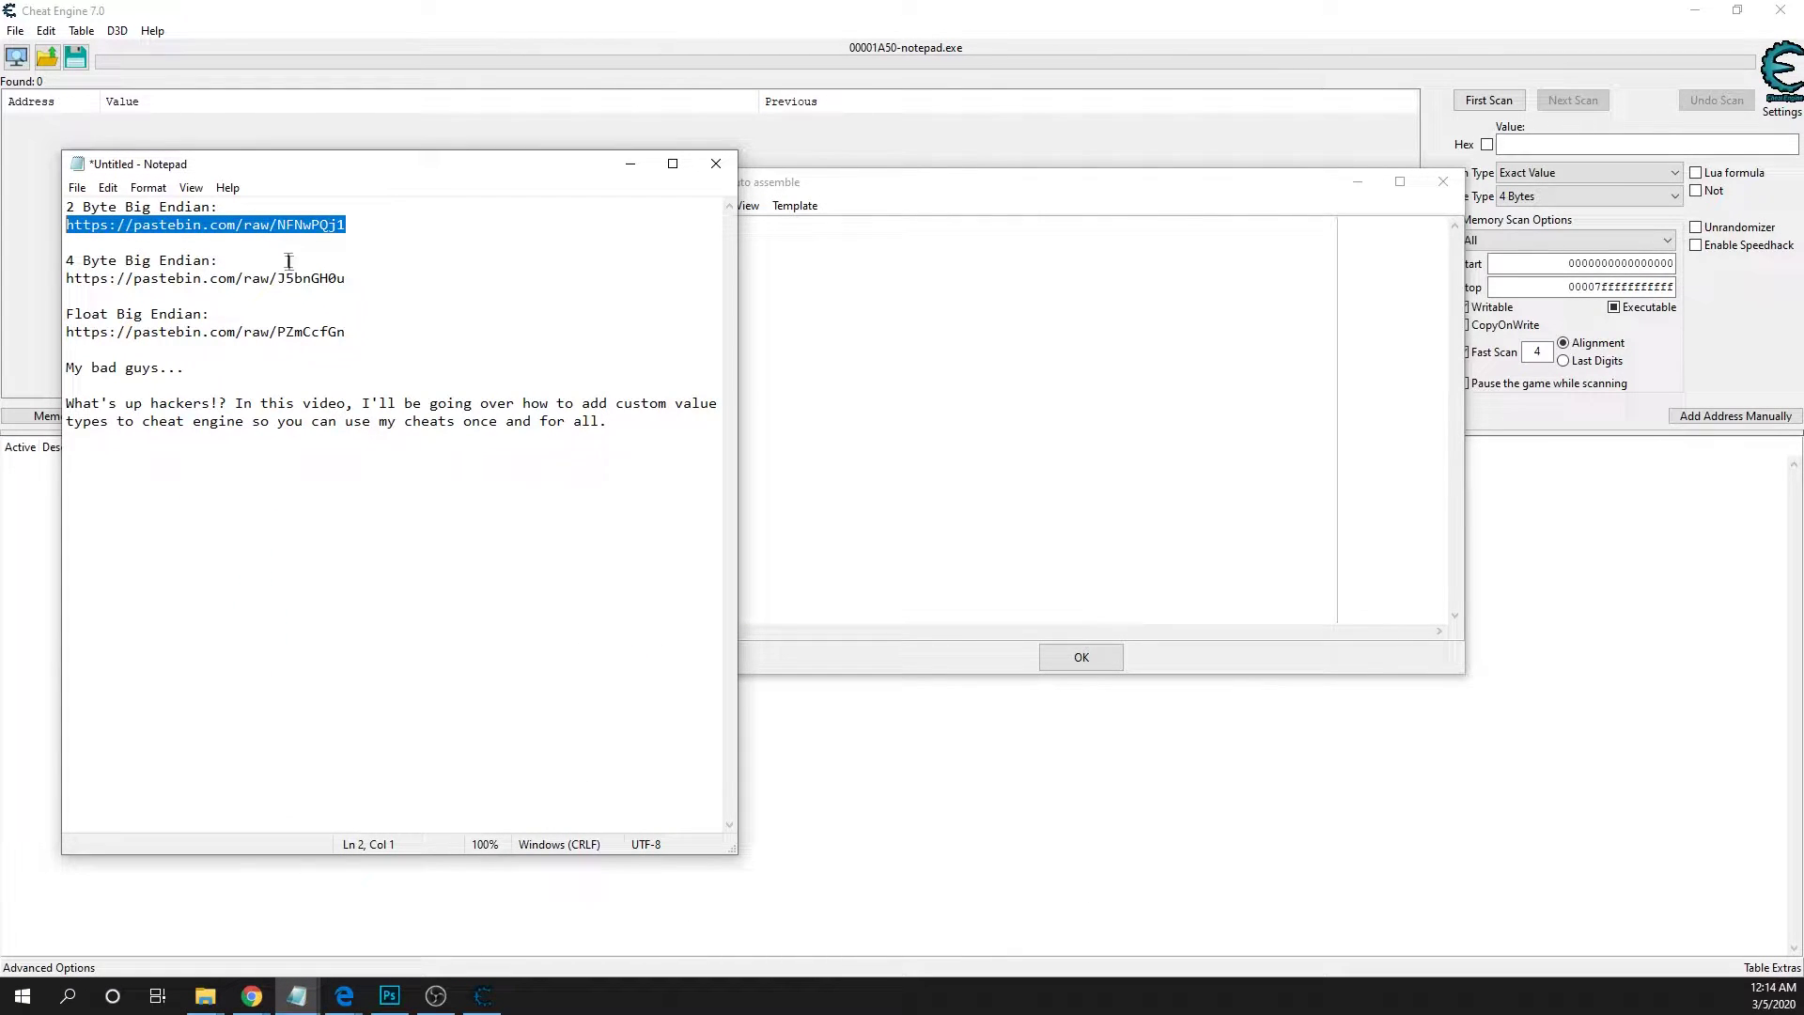
pyautogui.click(251, 996)
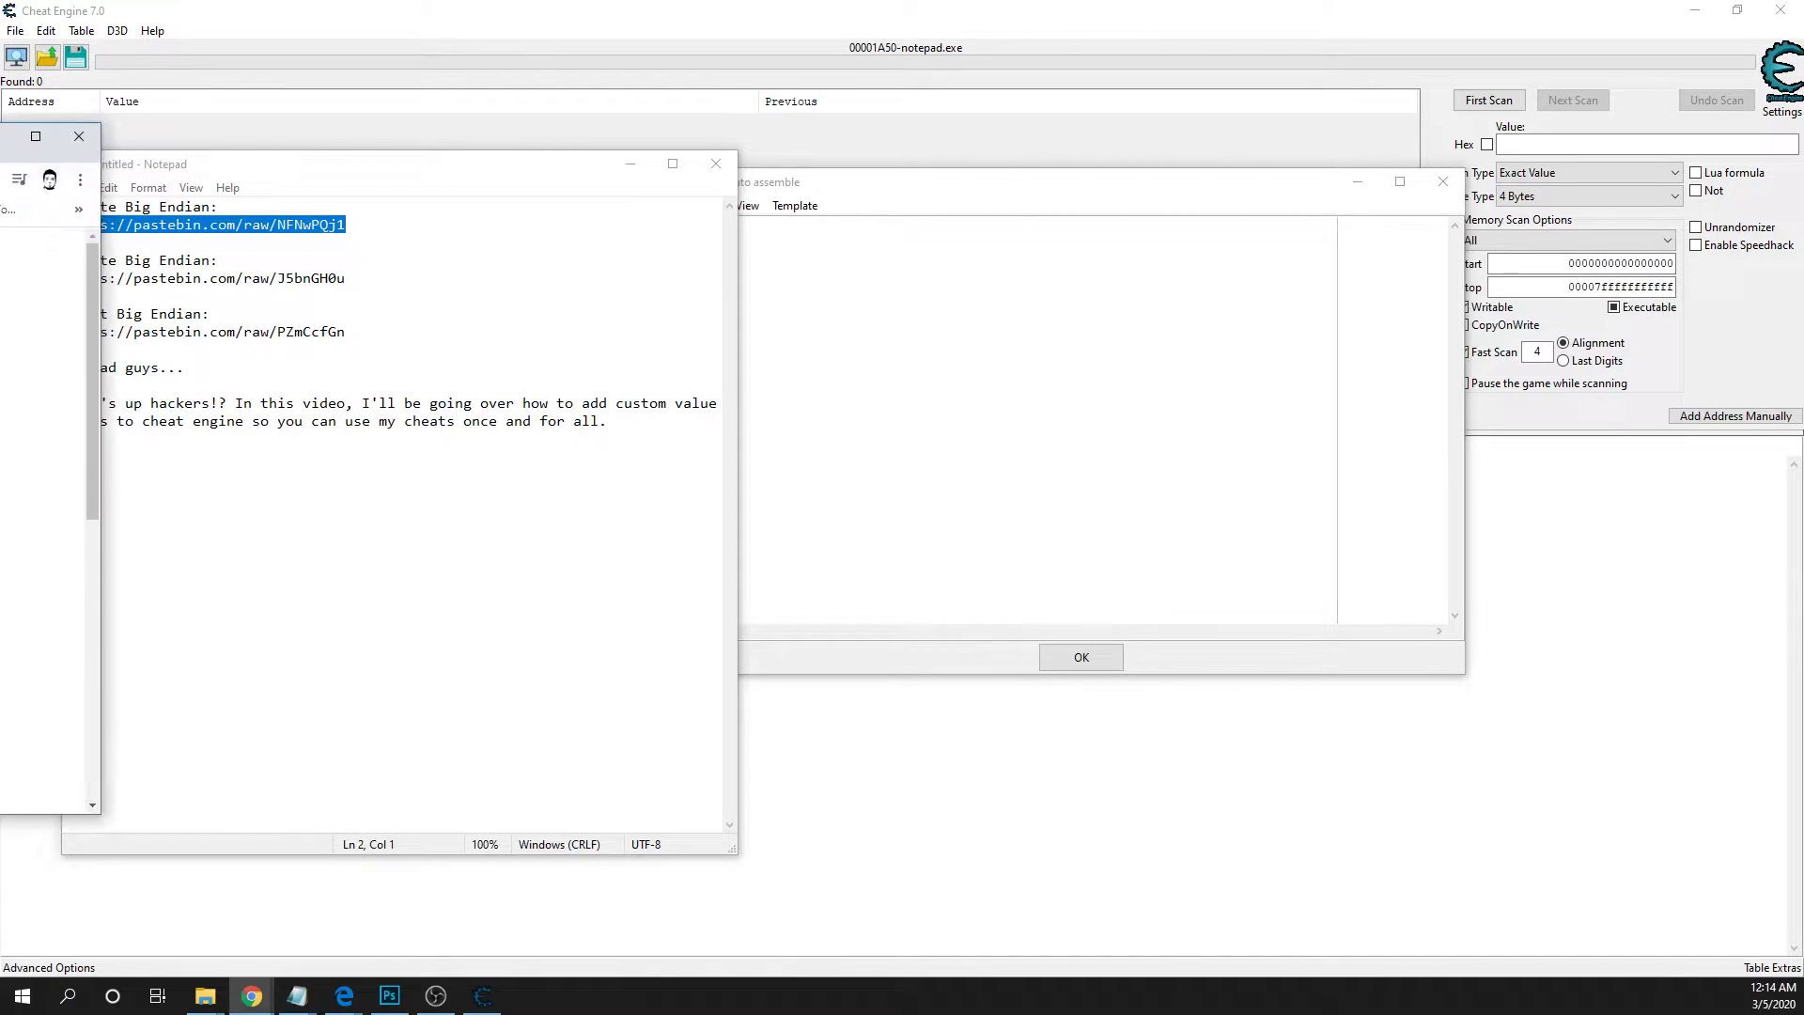
pyautogui.moveTo(726, 177); pyautogui.dragTo(866, 137)
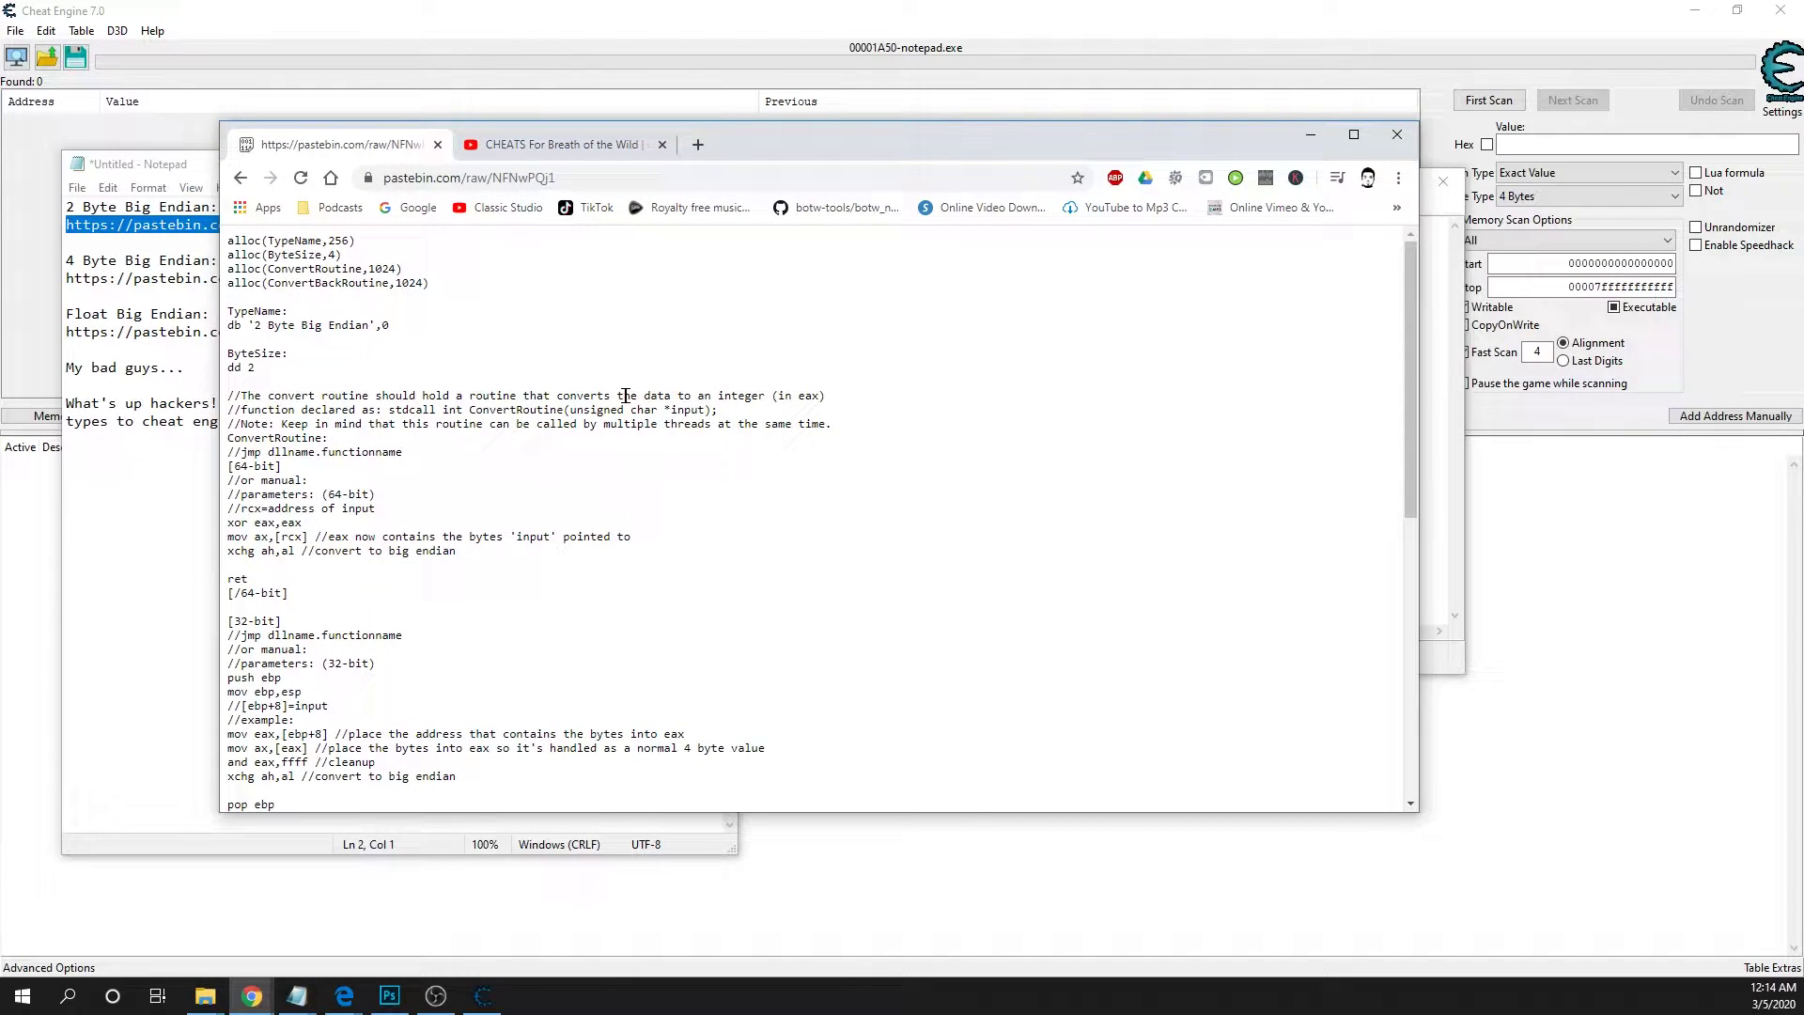
pyautogui.hotkey('ctrl', 'a')
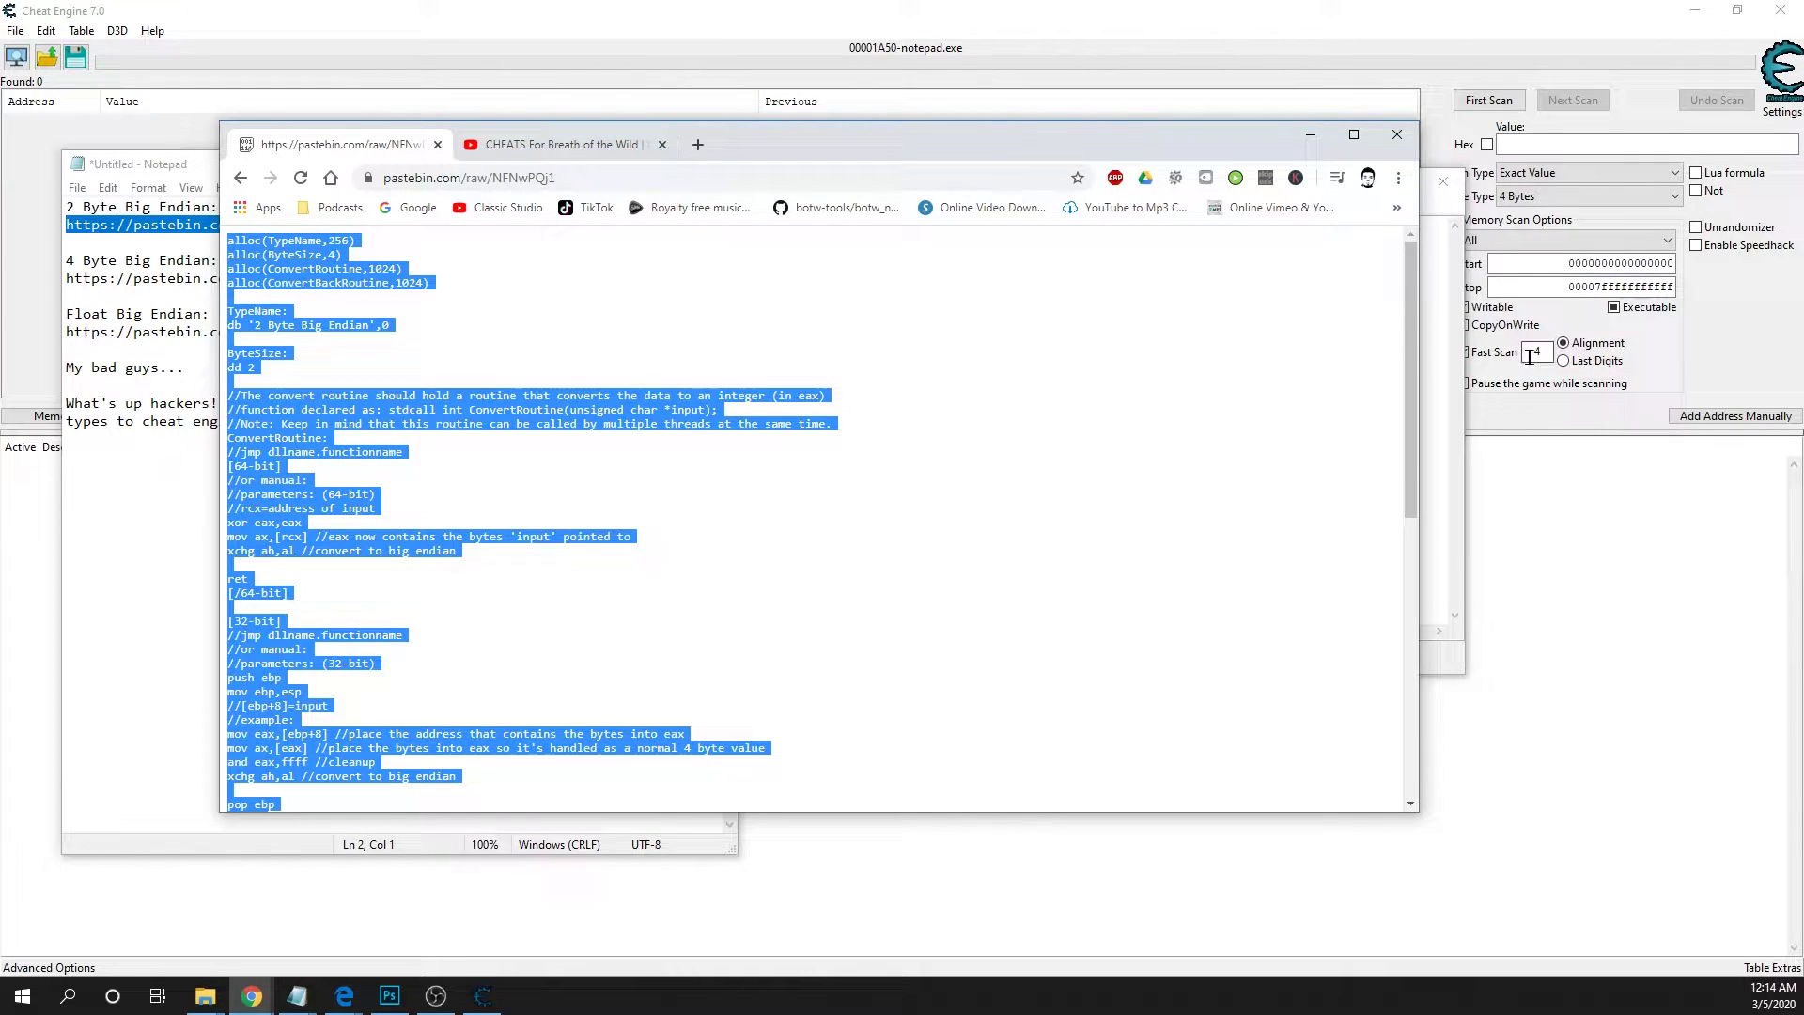
pyautogui.click(1677, 338)
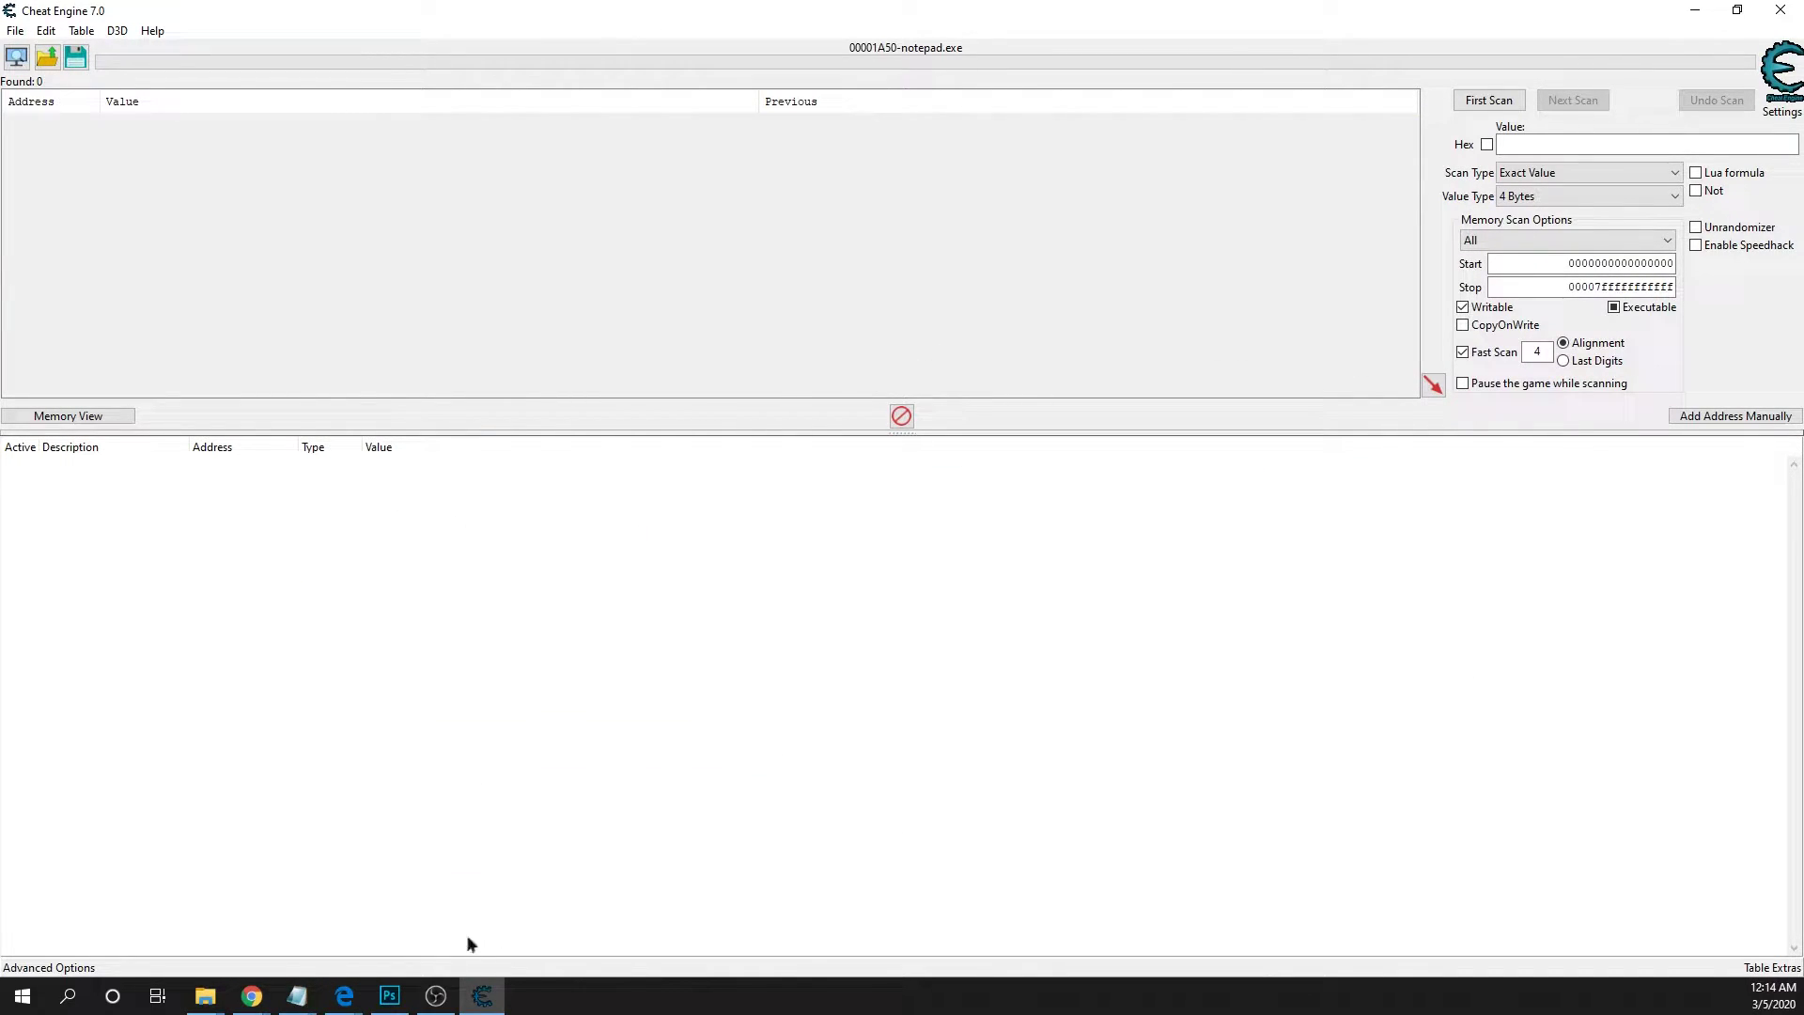
# Paste the 2 Byte Big Endian script into the Auto Assembler editor and confirm with OK
pyautogui.moveTo(1215, 20); pyautogui.dragTo(1333, 199)
pyautogui.click(358, 404)
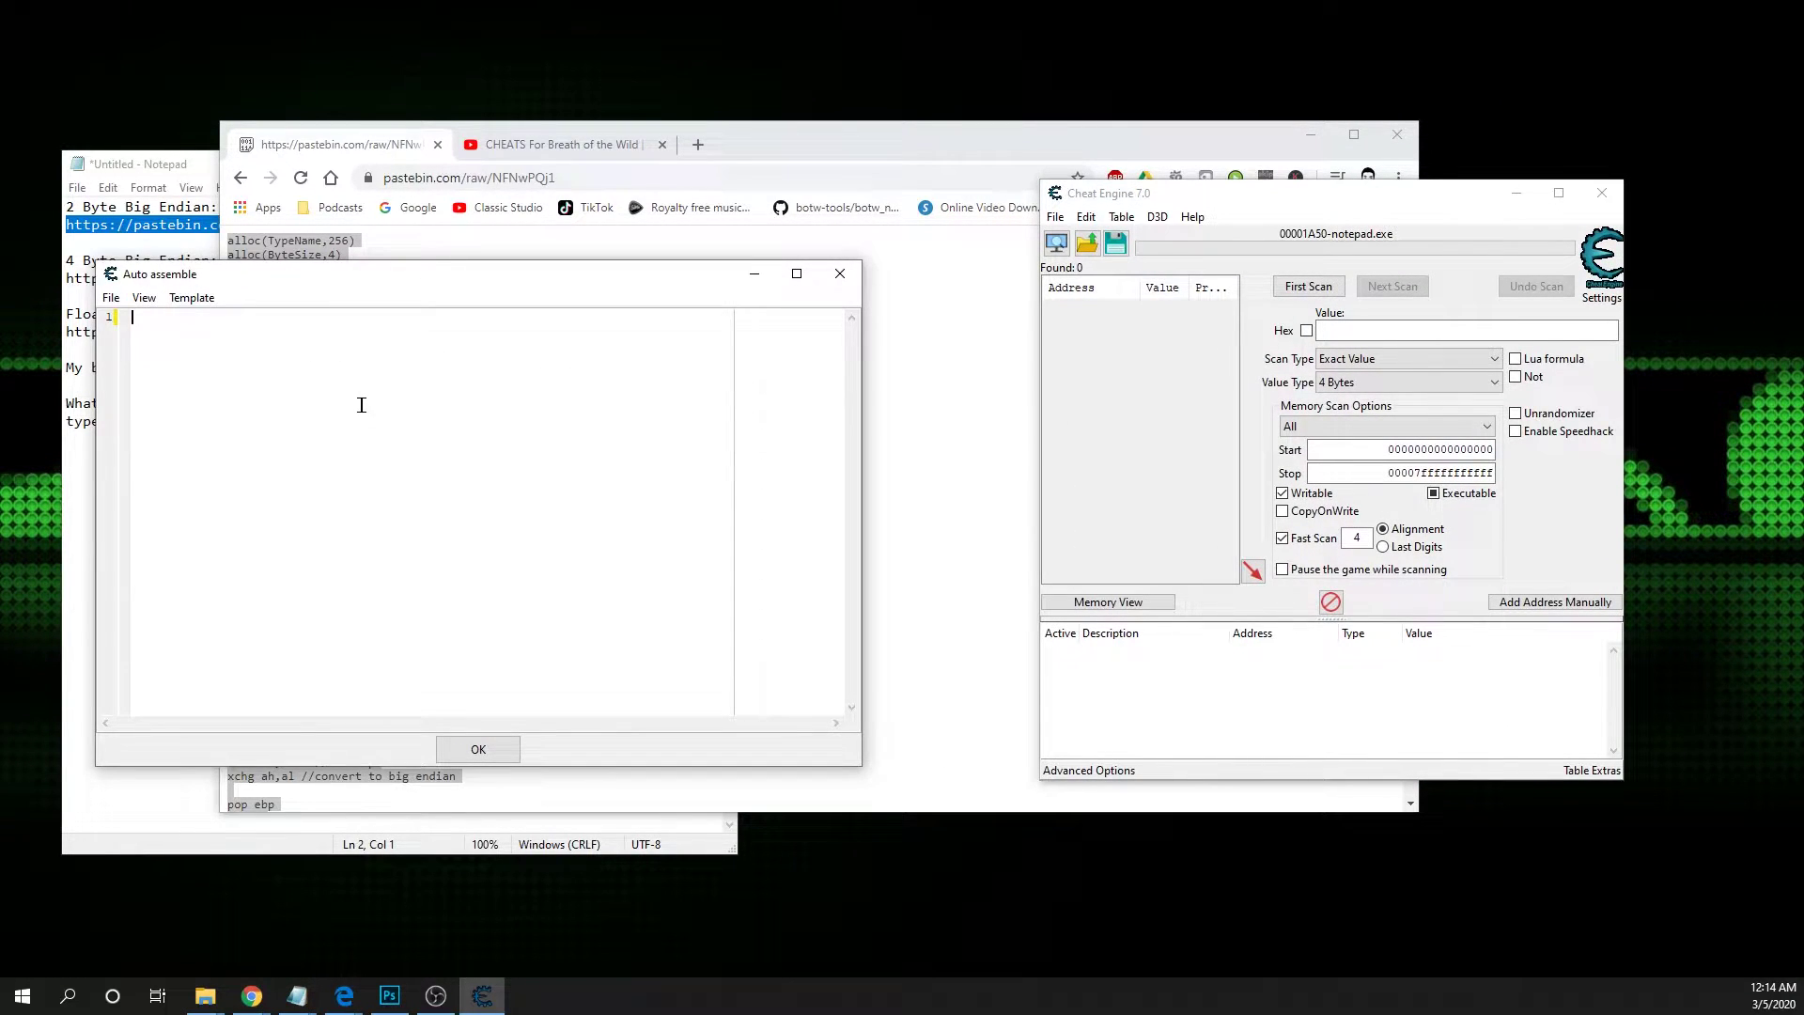
pyautogui.hotkey('ctrl', 'v')
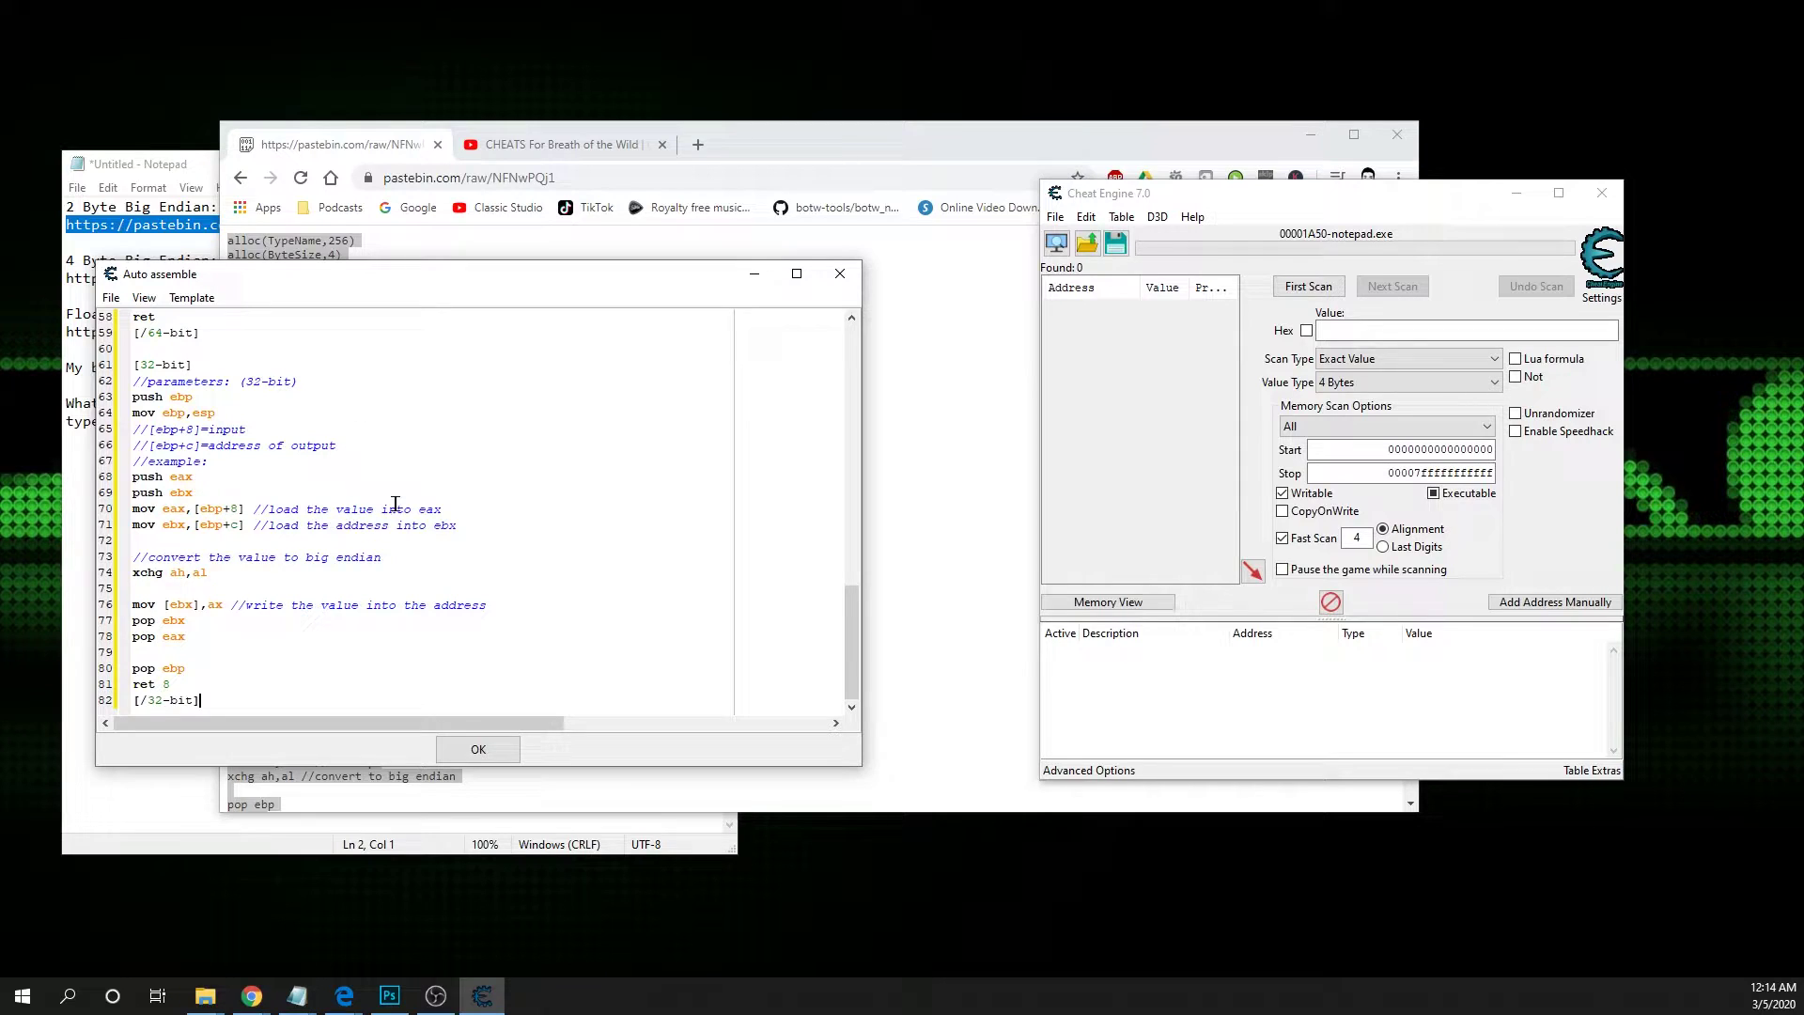
pyautogui.click(481, 752)
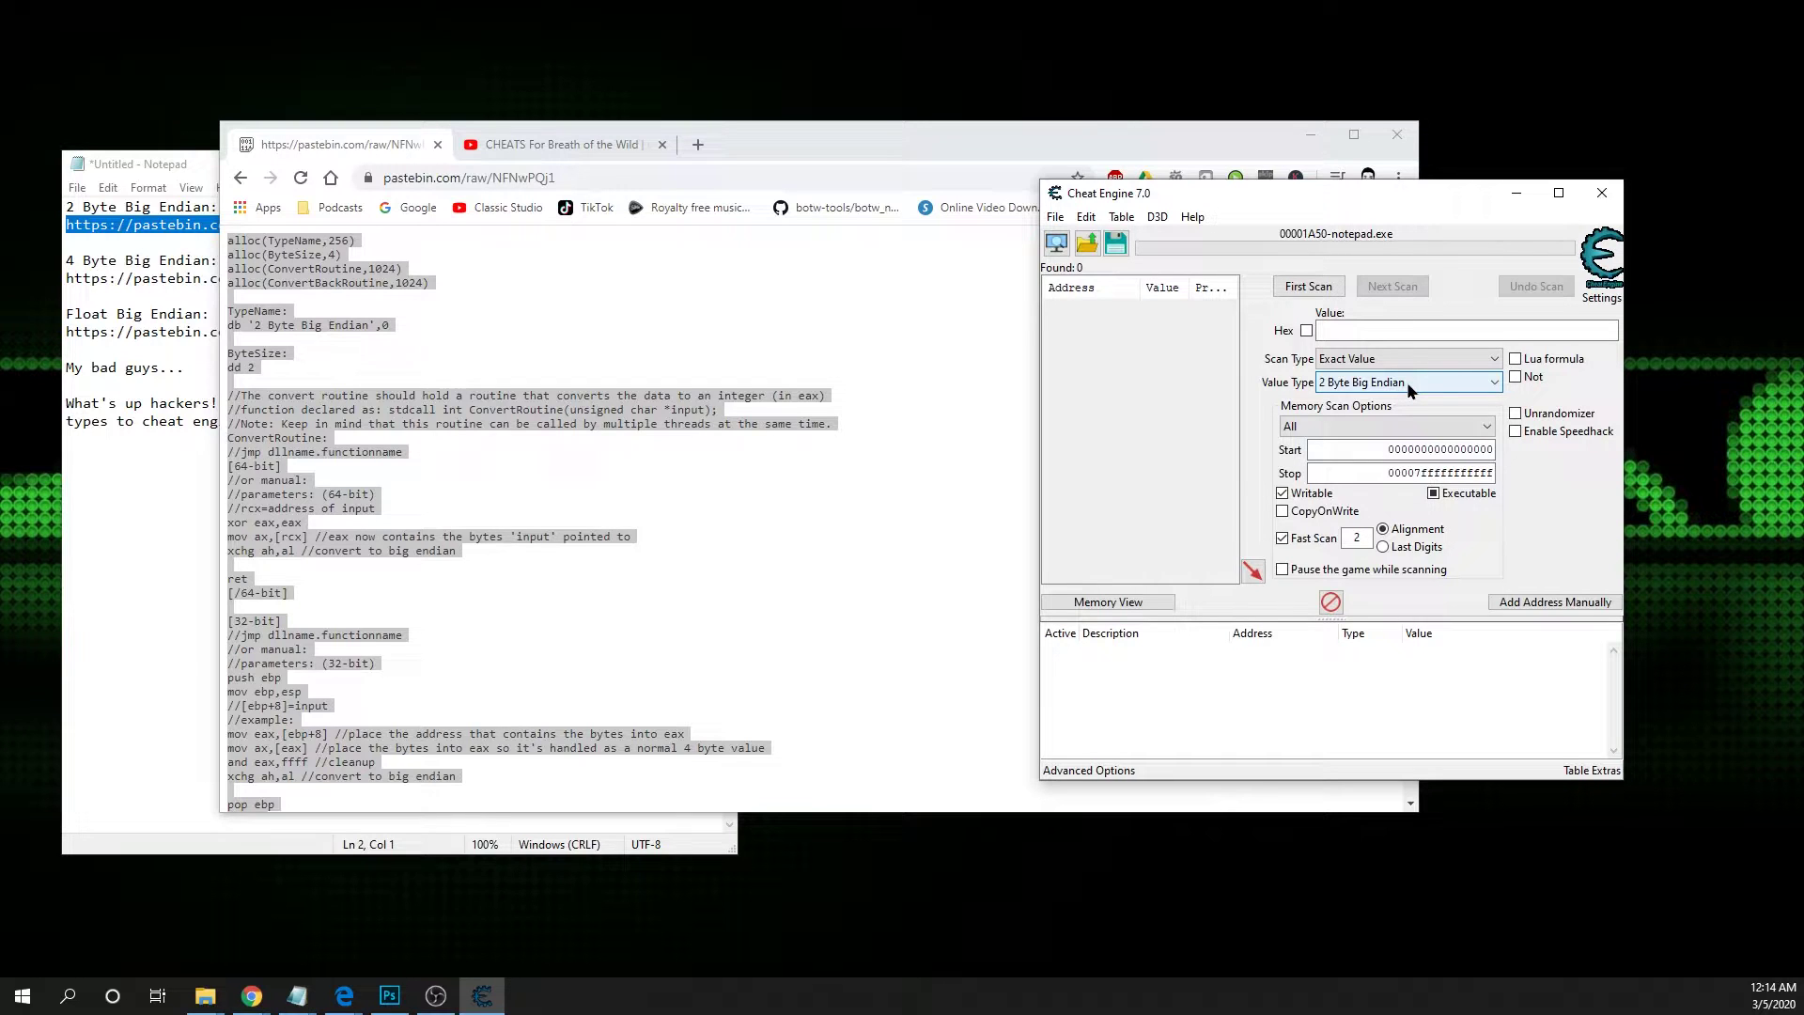
# Start another Auto Assembler custom value type and delete its template code
pyautogui.rightClick(1407, 381)
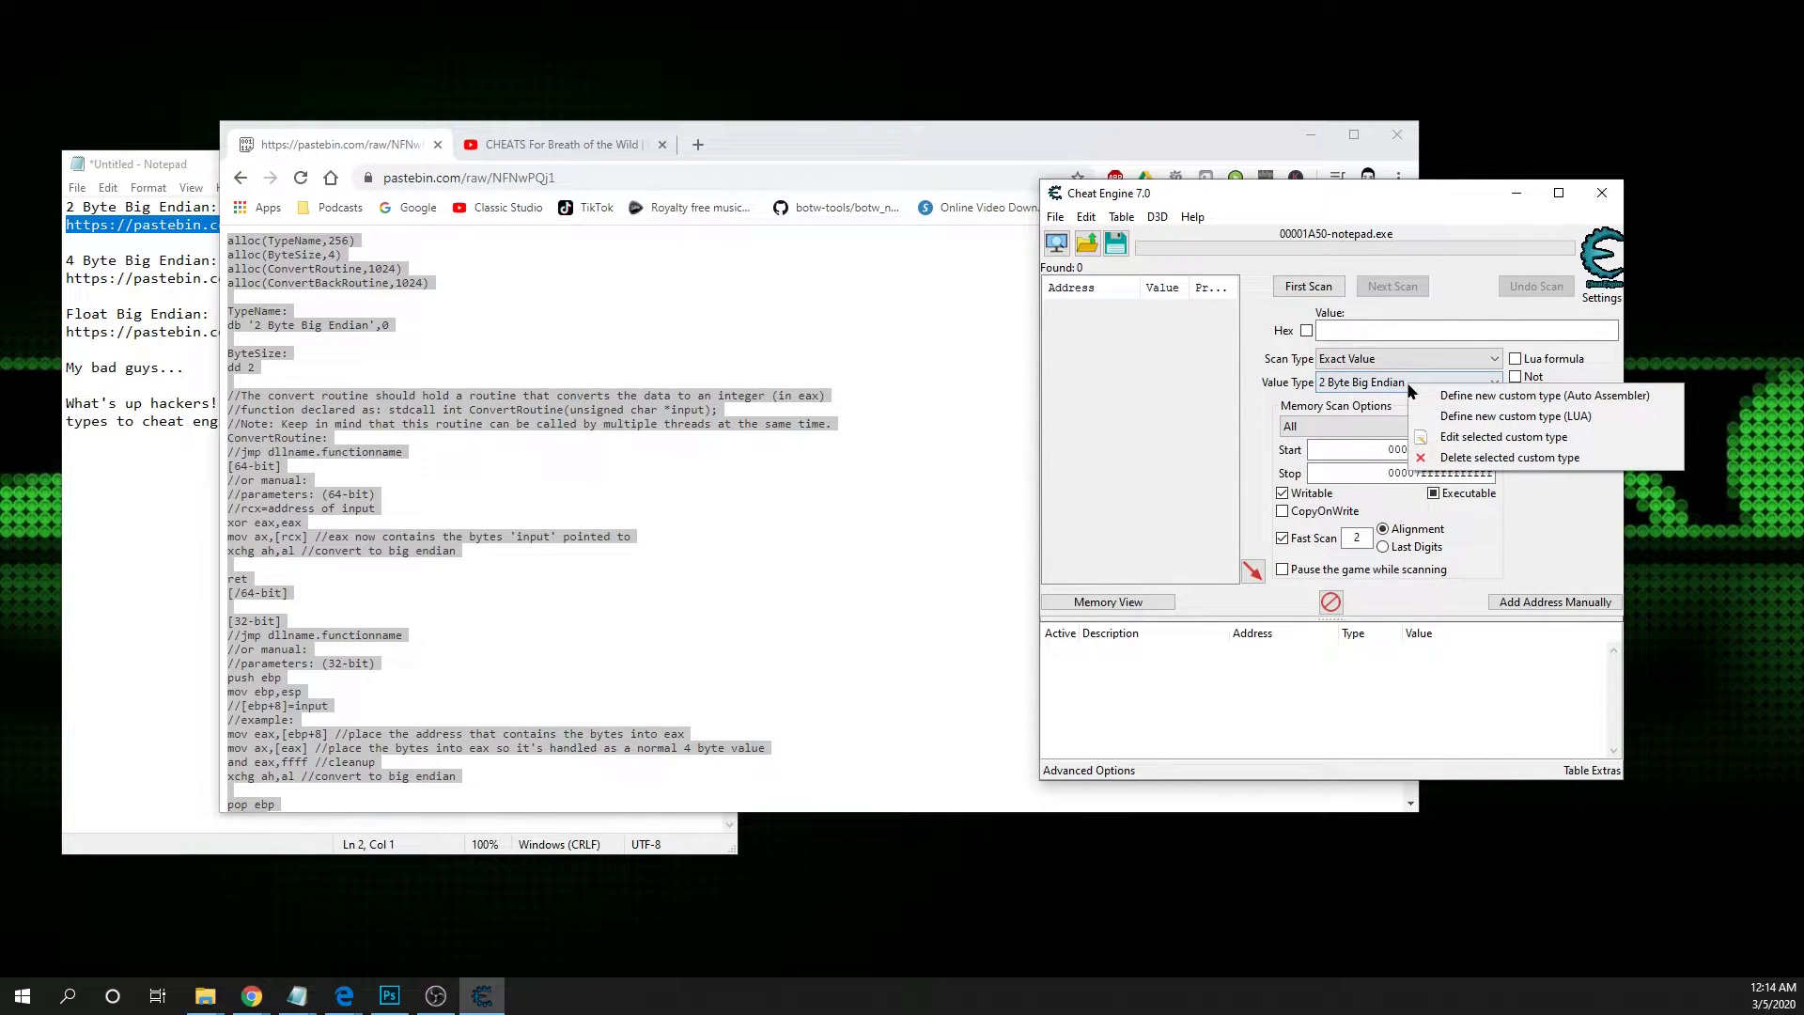
pyautogui.click(1445, 395)
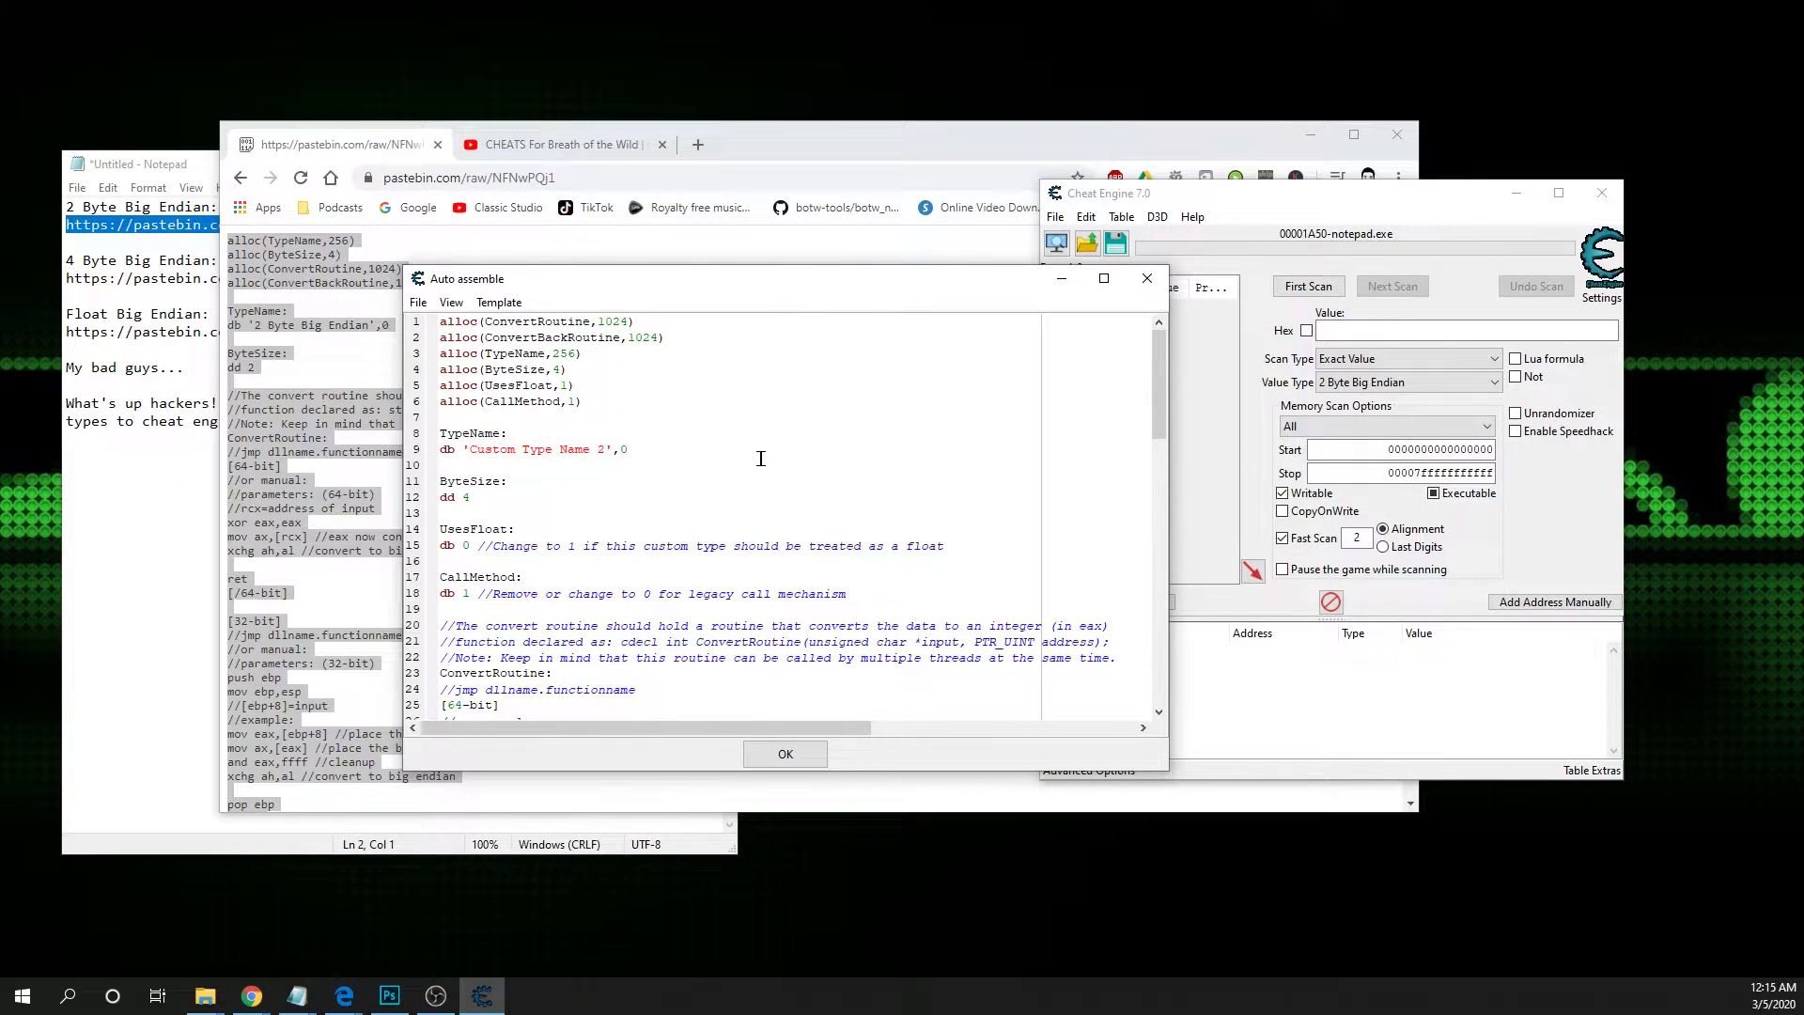
pyautogui.hotkey('ctrl', 'a')
pyautogui.press('Delete')
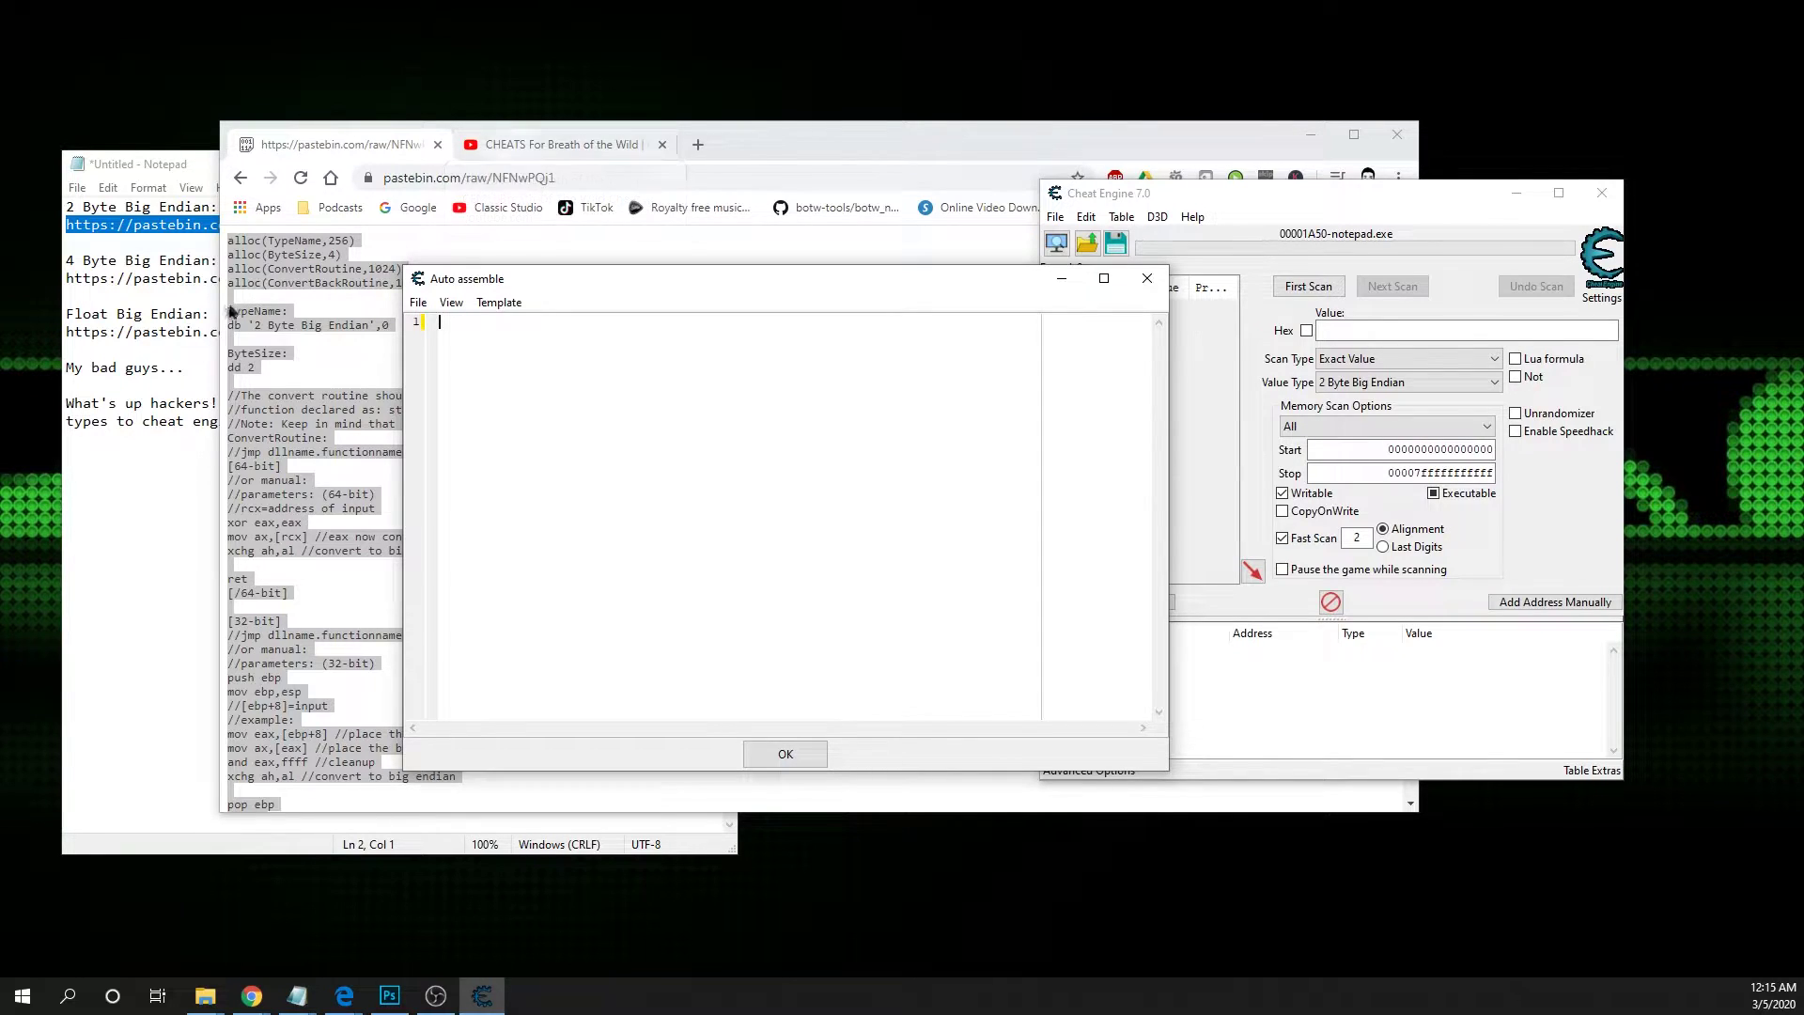
# Copy the 4 Byte Big Endian link from Notepad, clearing it after an accidental paste into the editor
pyautogui.click(157, 278)
pyautogui.moveTo(344, 279); pyautogui.dragTo(54, 280)
pyautogui.hotkey('ctrl', 'c')
pyautogui.click(783, 404)
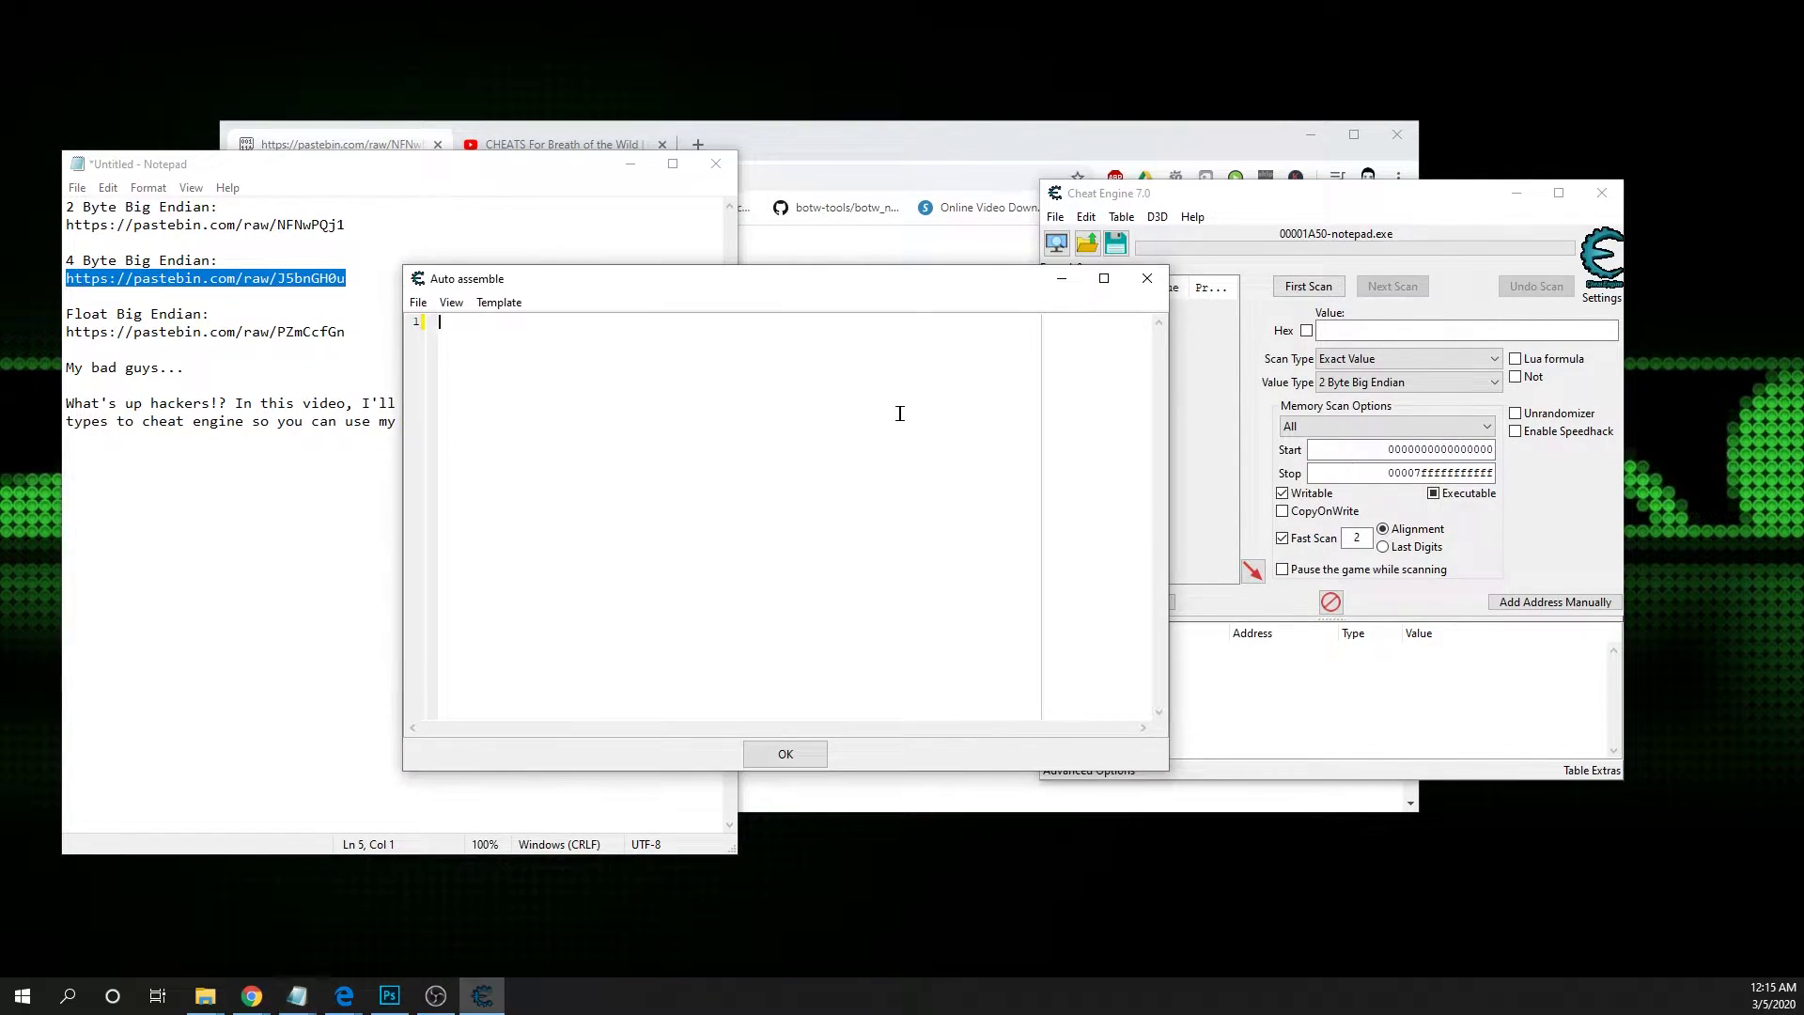
pyautogui.hotkey('ctrl', 'v')
pyautogui.hotkey('ctrl', 'a')
pyautogui.hotkey('ctrl', 'c')
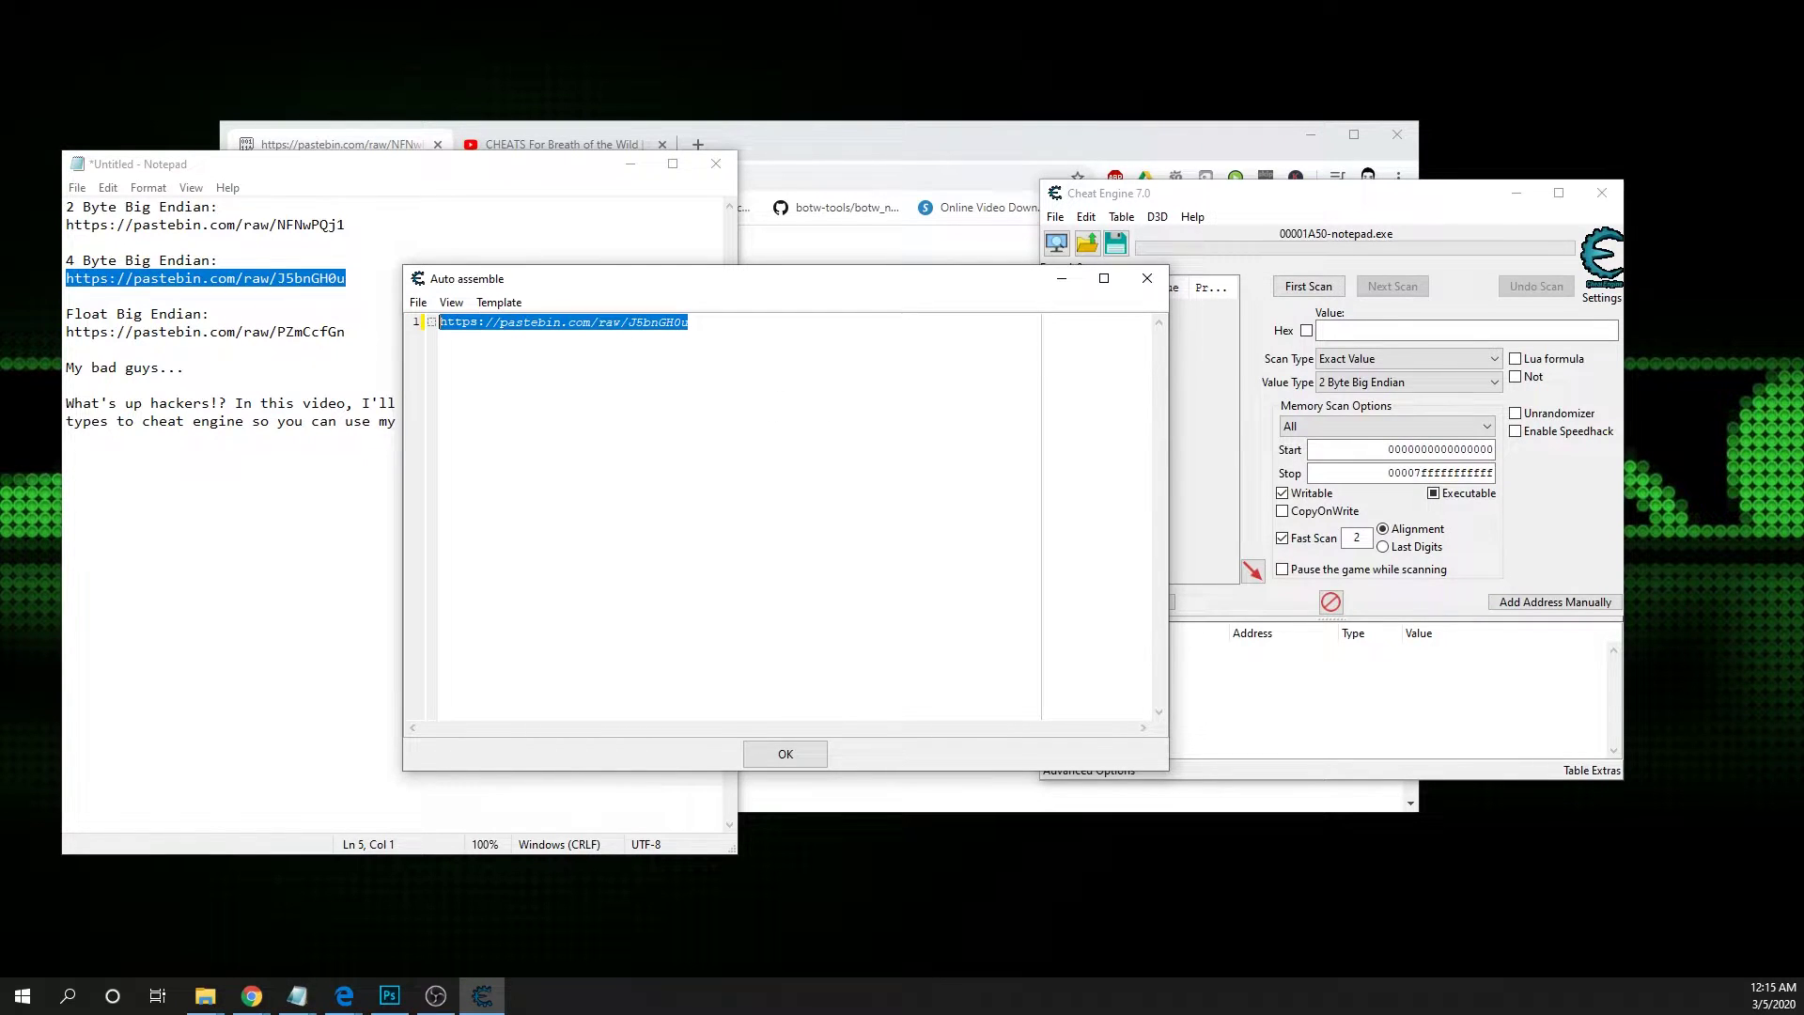
pyautogui.press('BackSpace')
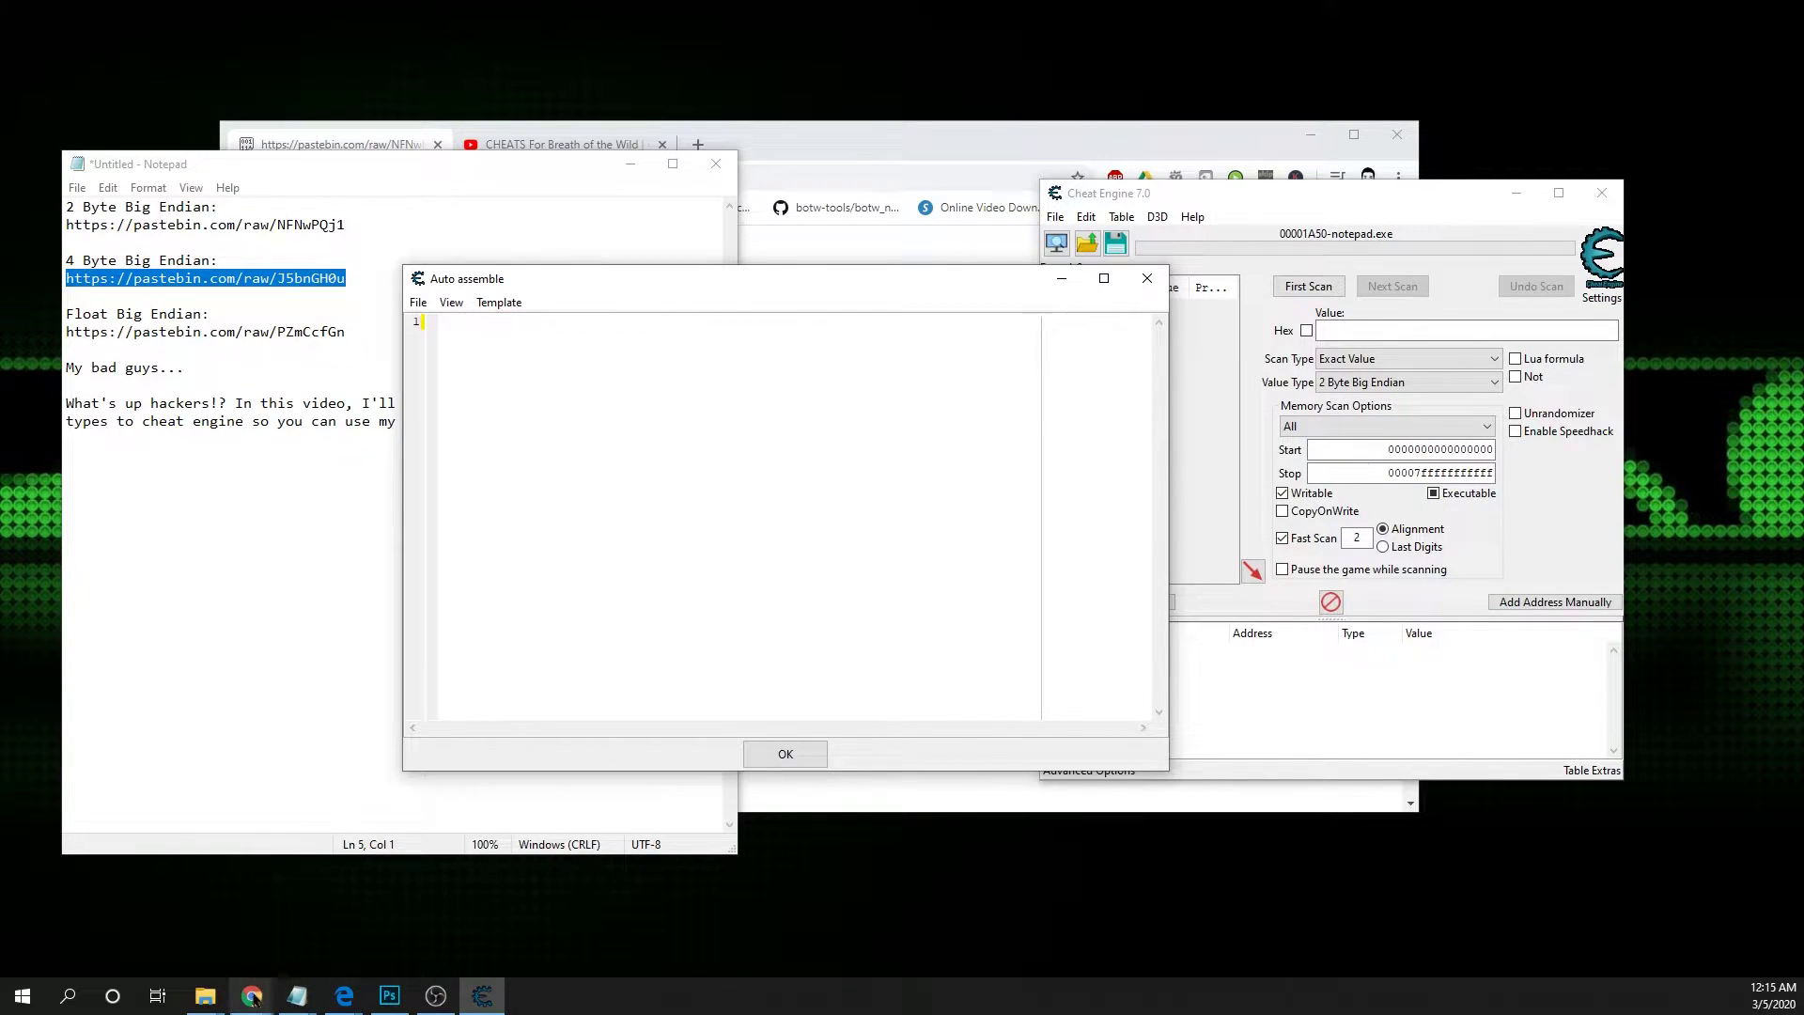
# Load the 4 Byte Big Endian raw pastebin page in Chrome and select its whole script
pyautogui.moveTo(251, 996)
pyautogui.click(340, 939)
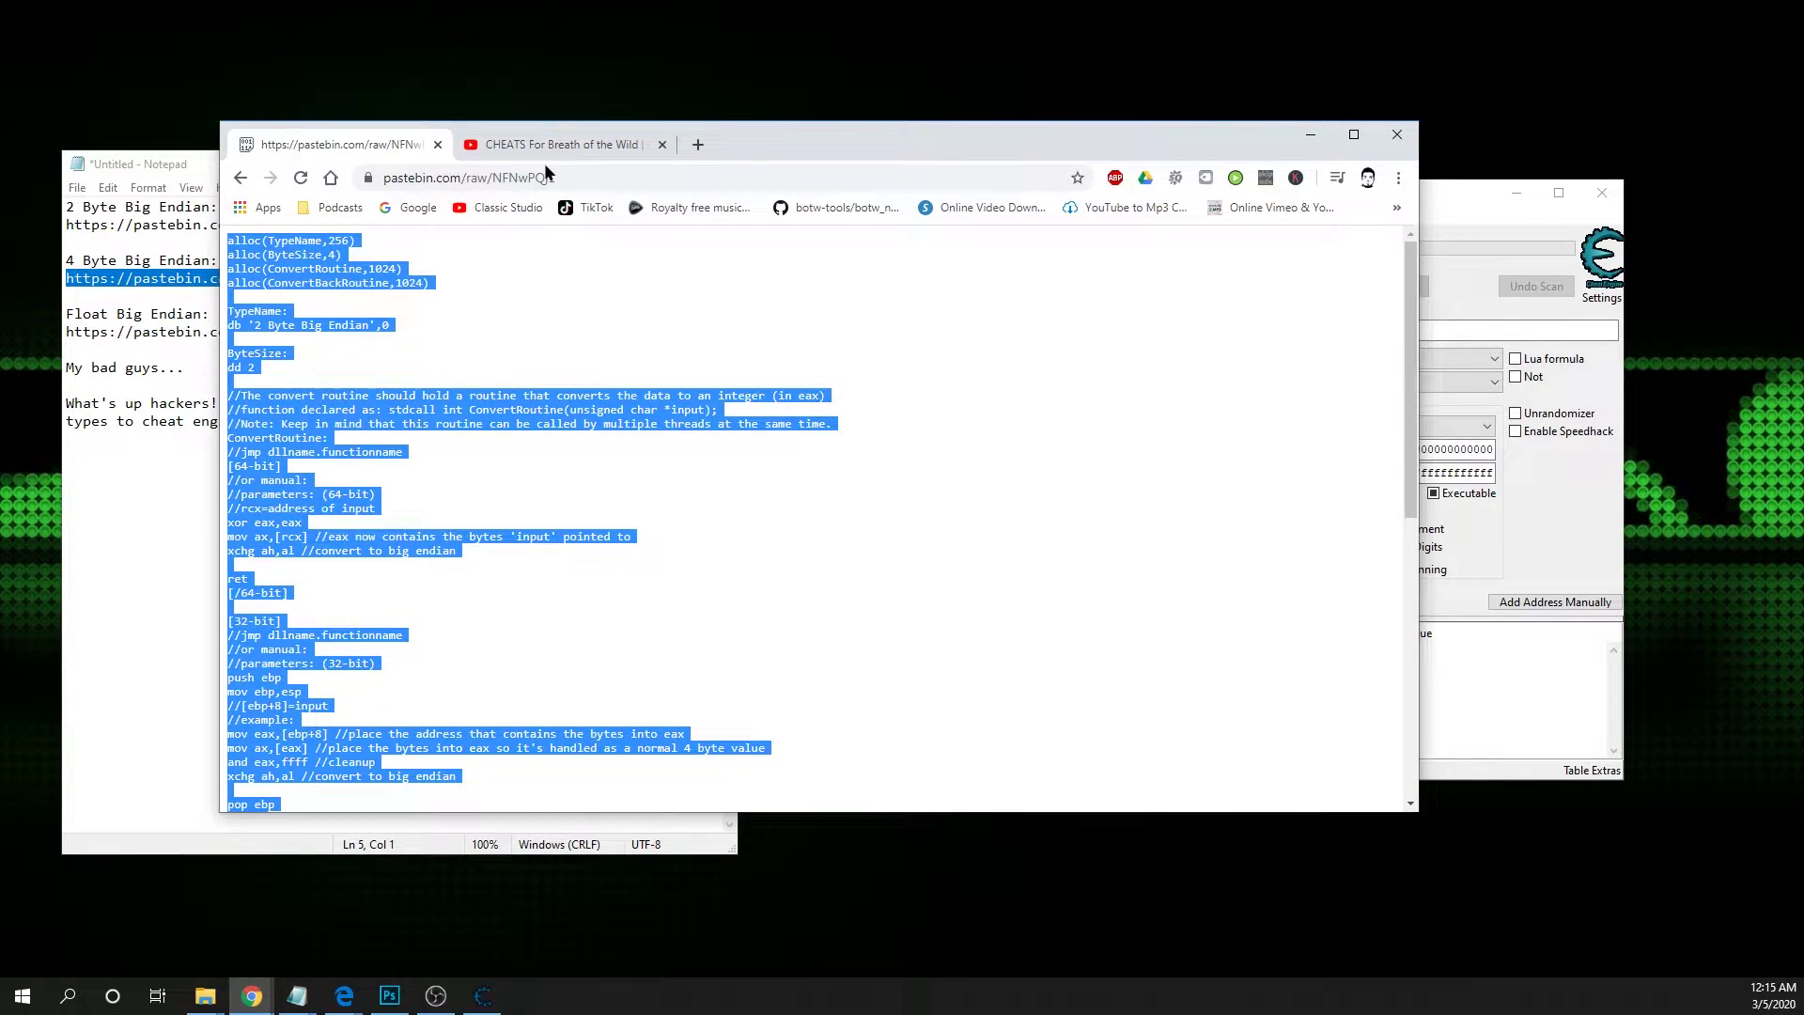
pyautogui.click(586, 176)
pyautogui.hotkey('ctrl', 'v')
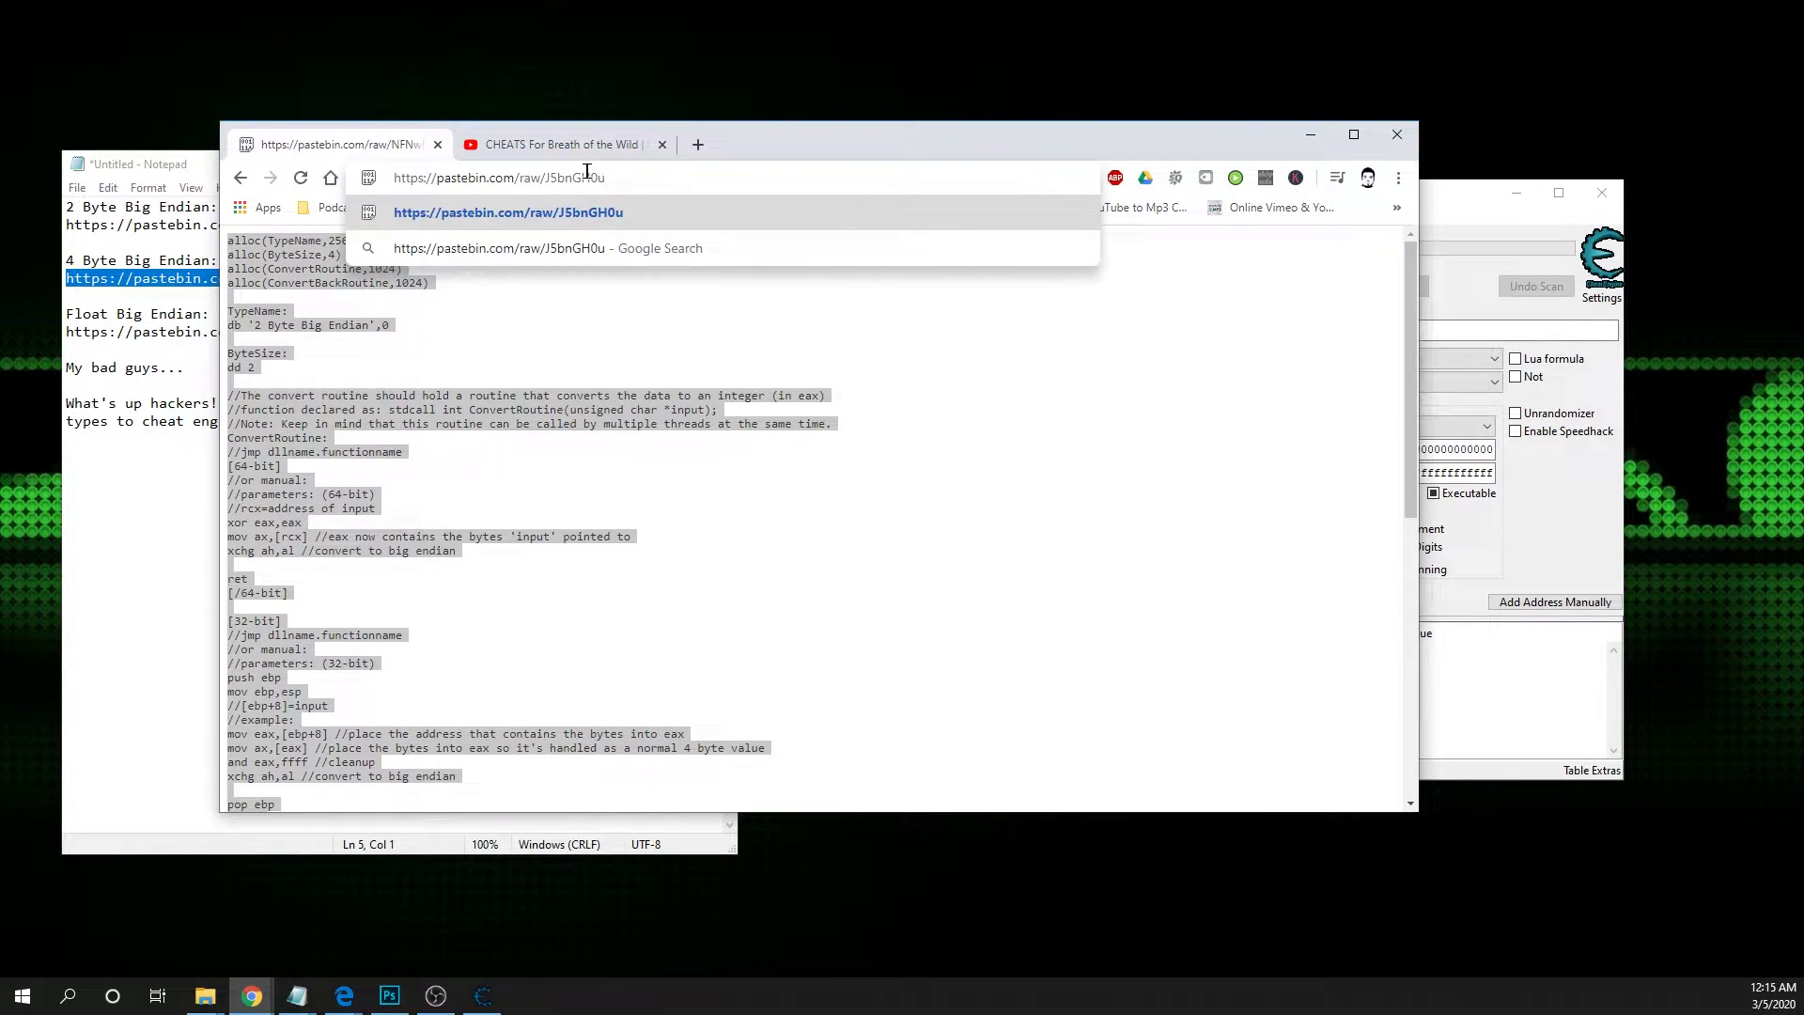
pyautogui.press('Return')
pyautogui.hotkey('ctrl', 'a')
pyautogui.hotkey('ctrl', 'c')
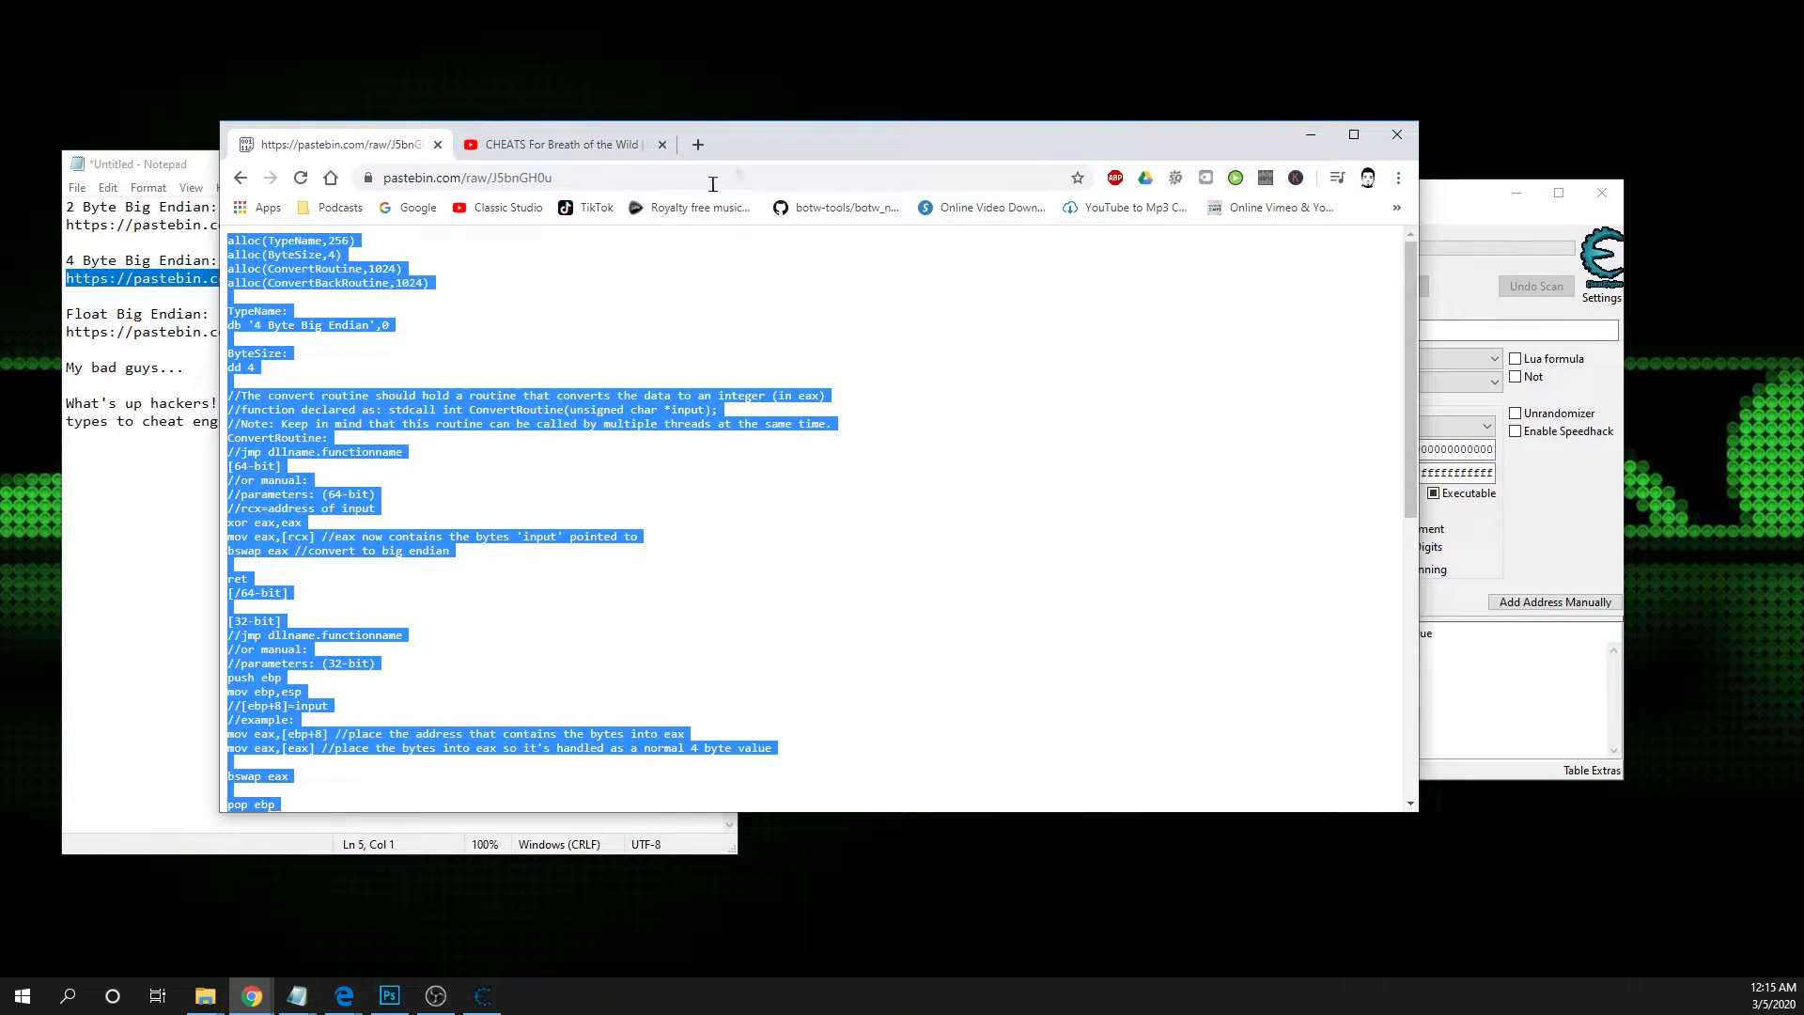
# Paste the 4 Byte Big Endian script into the empty editor and apply it with OK
pyautogui.moveTo(757, 139); pyautogui.dragTo(1310, 148)
pyautogui.click(613, 425)
pyautogui.hotkey('ctrl', 'v')
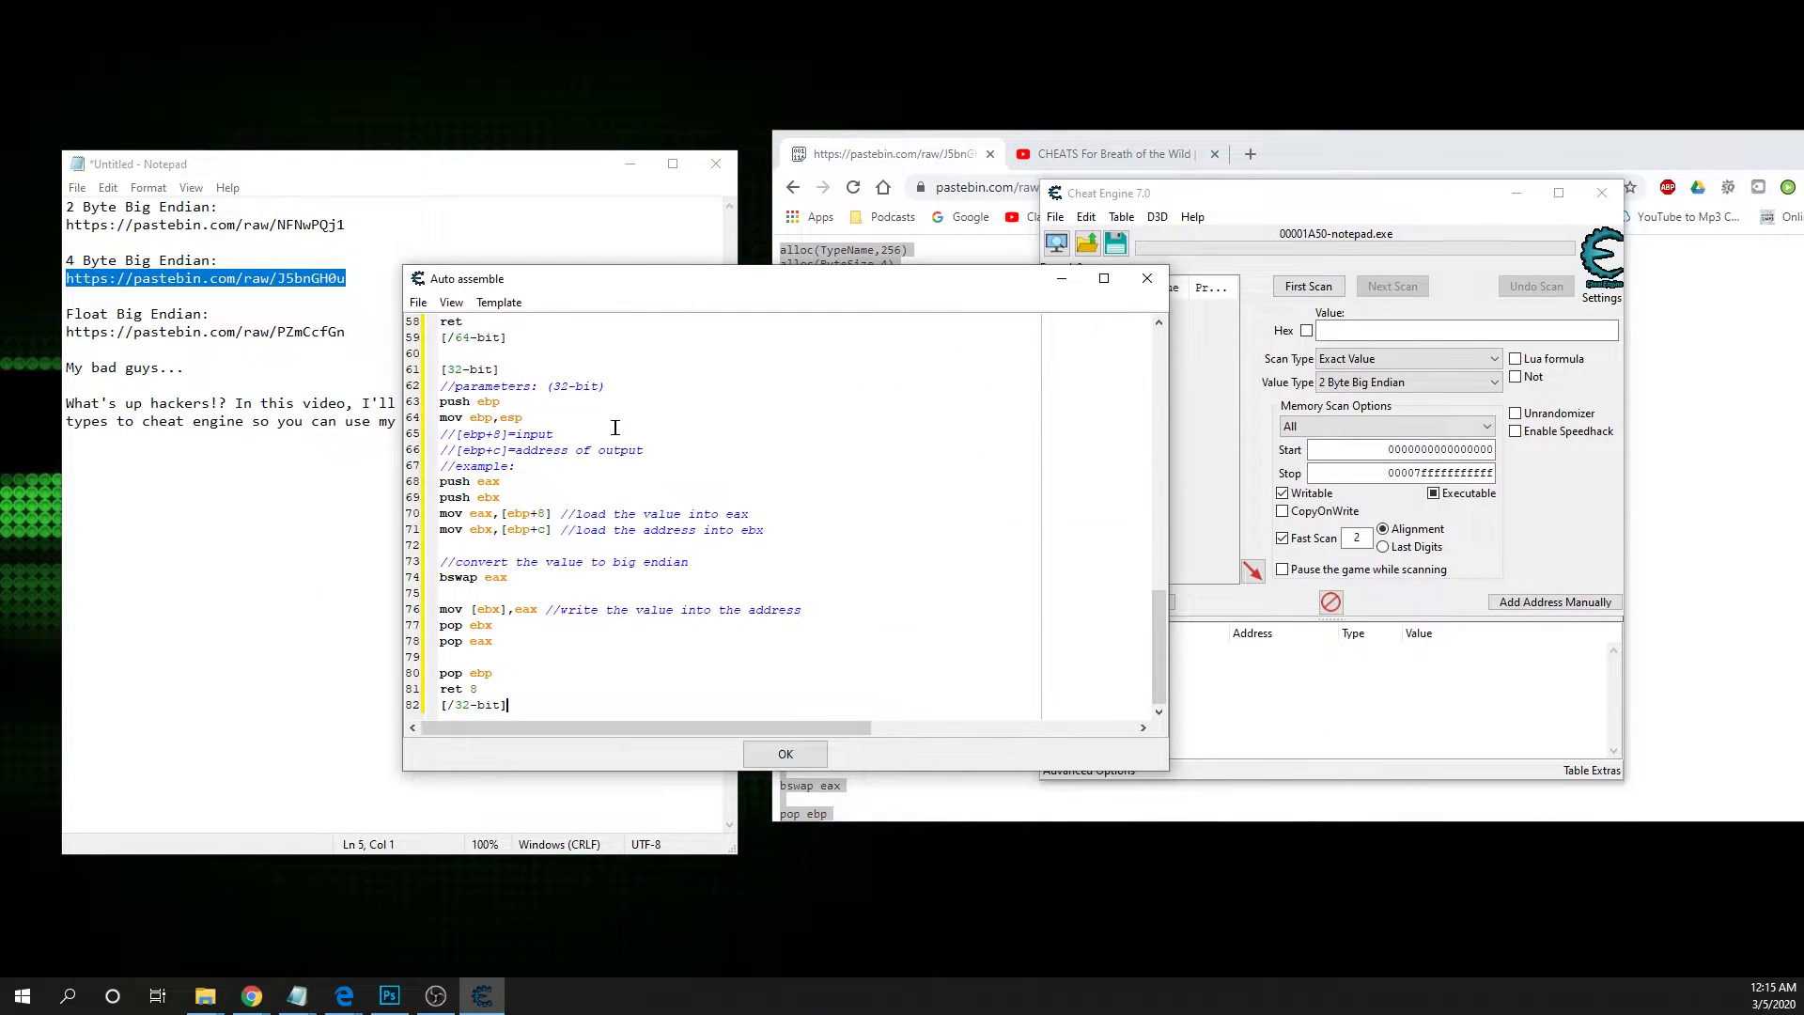
pyautogui.click(778, 758)
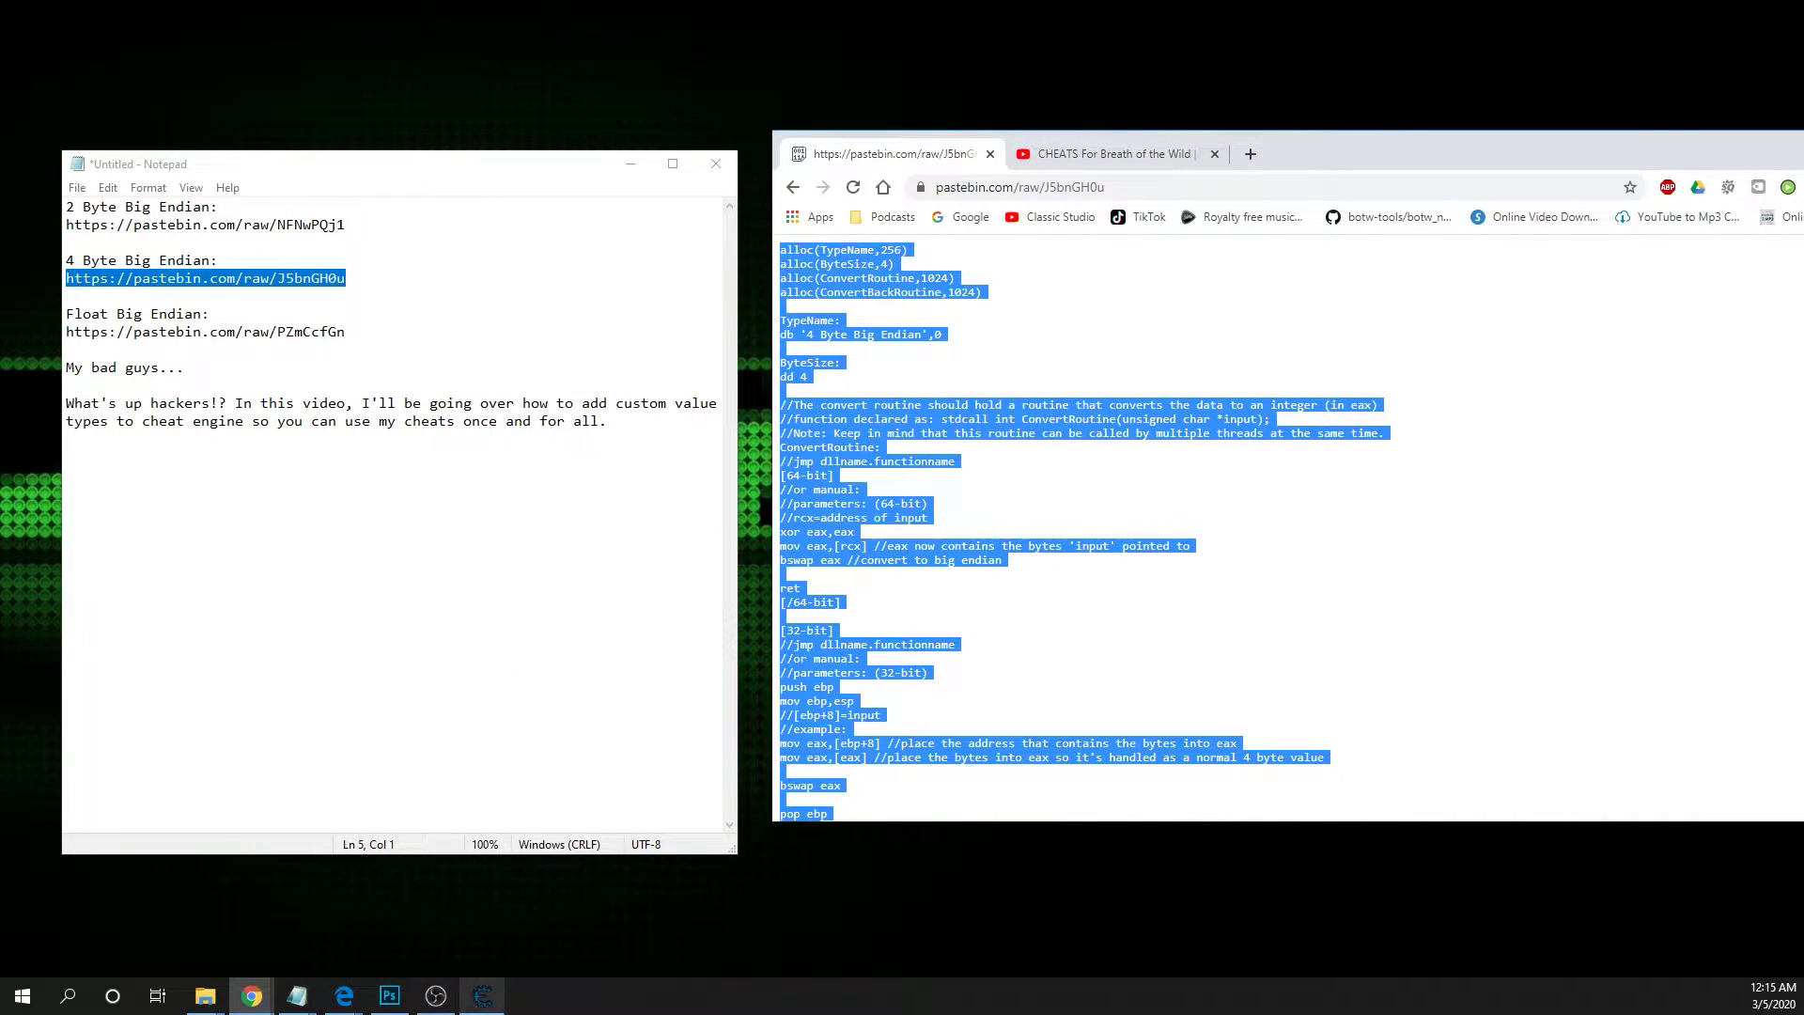
# Select the Float Big Endian pastebin link in the Notepad notes
pyautogui.click(482, 995)
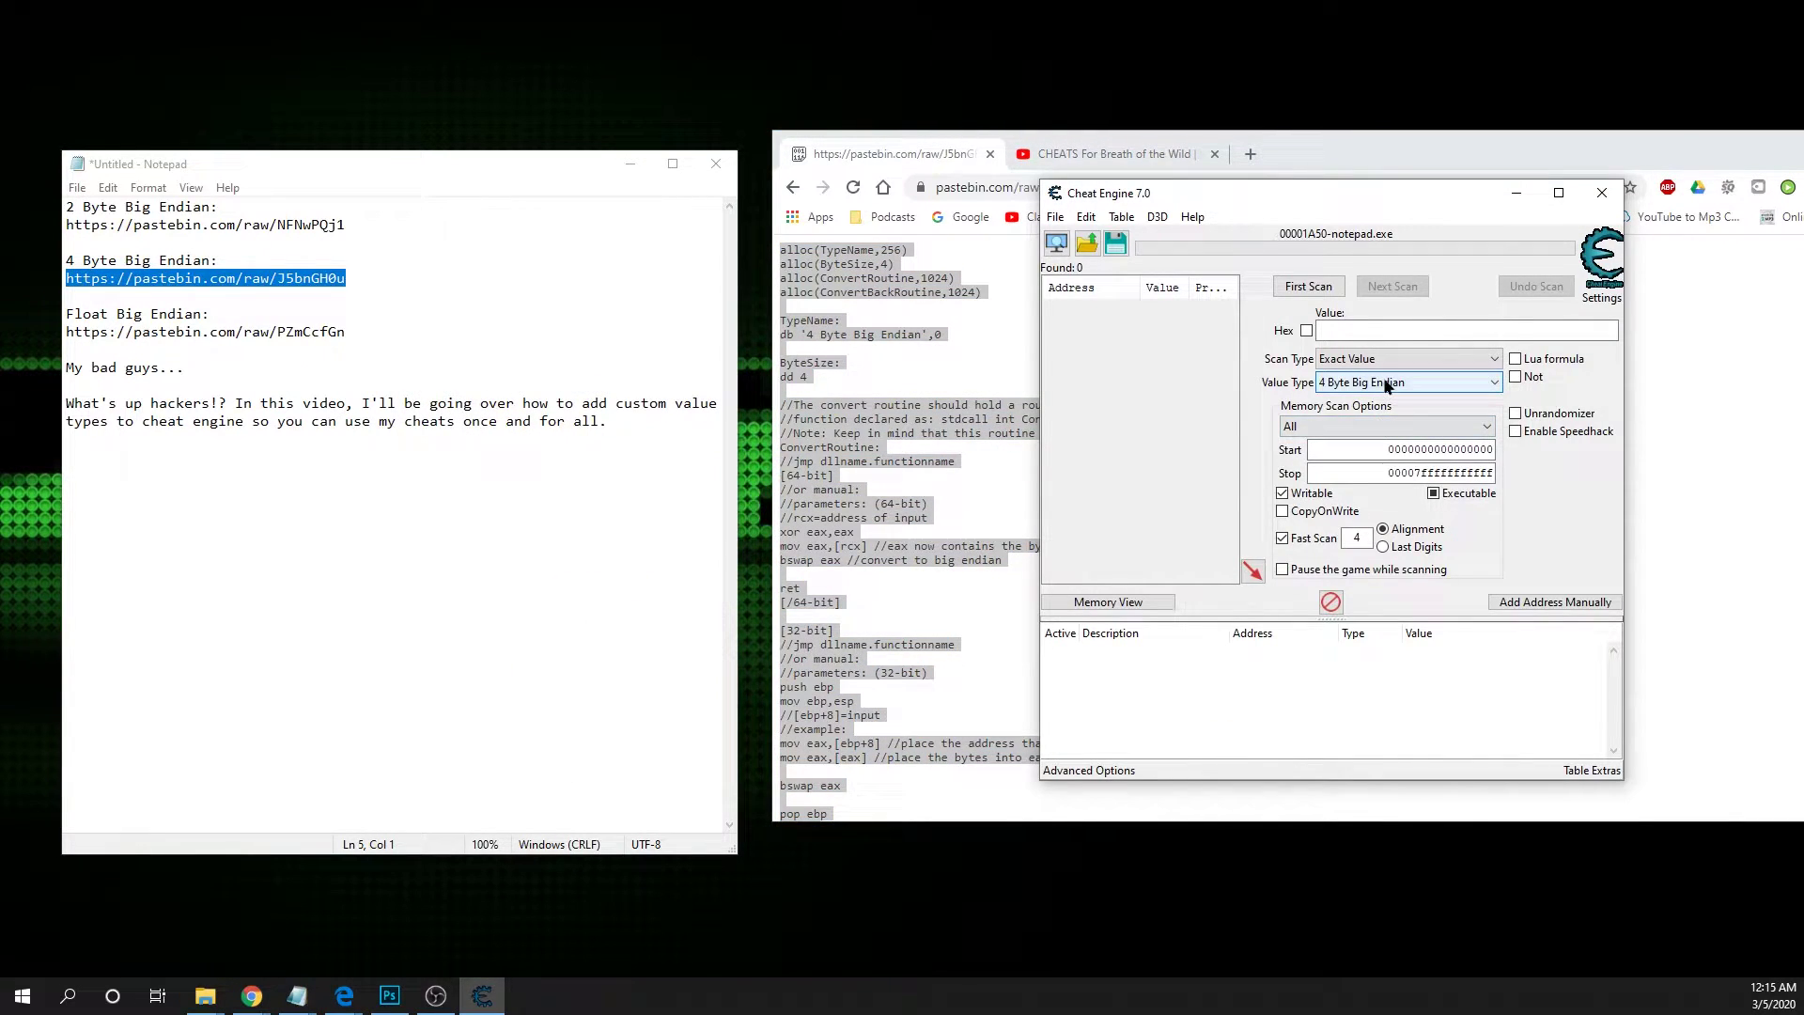
pyautogui.click(361, 330)
pyautogui.moveTo(357, 332); pyautogui.dragTo(70, 331)
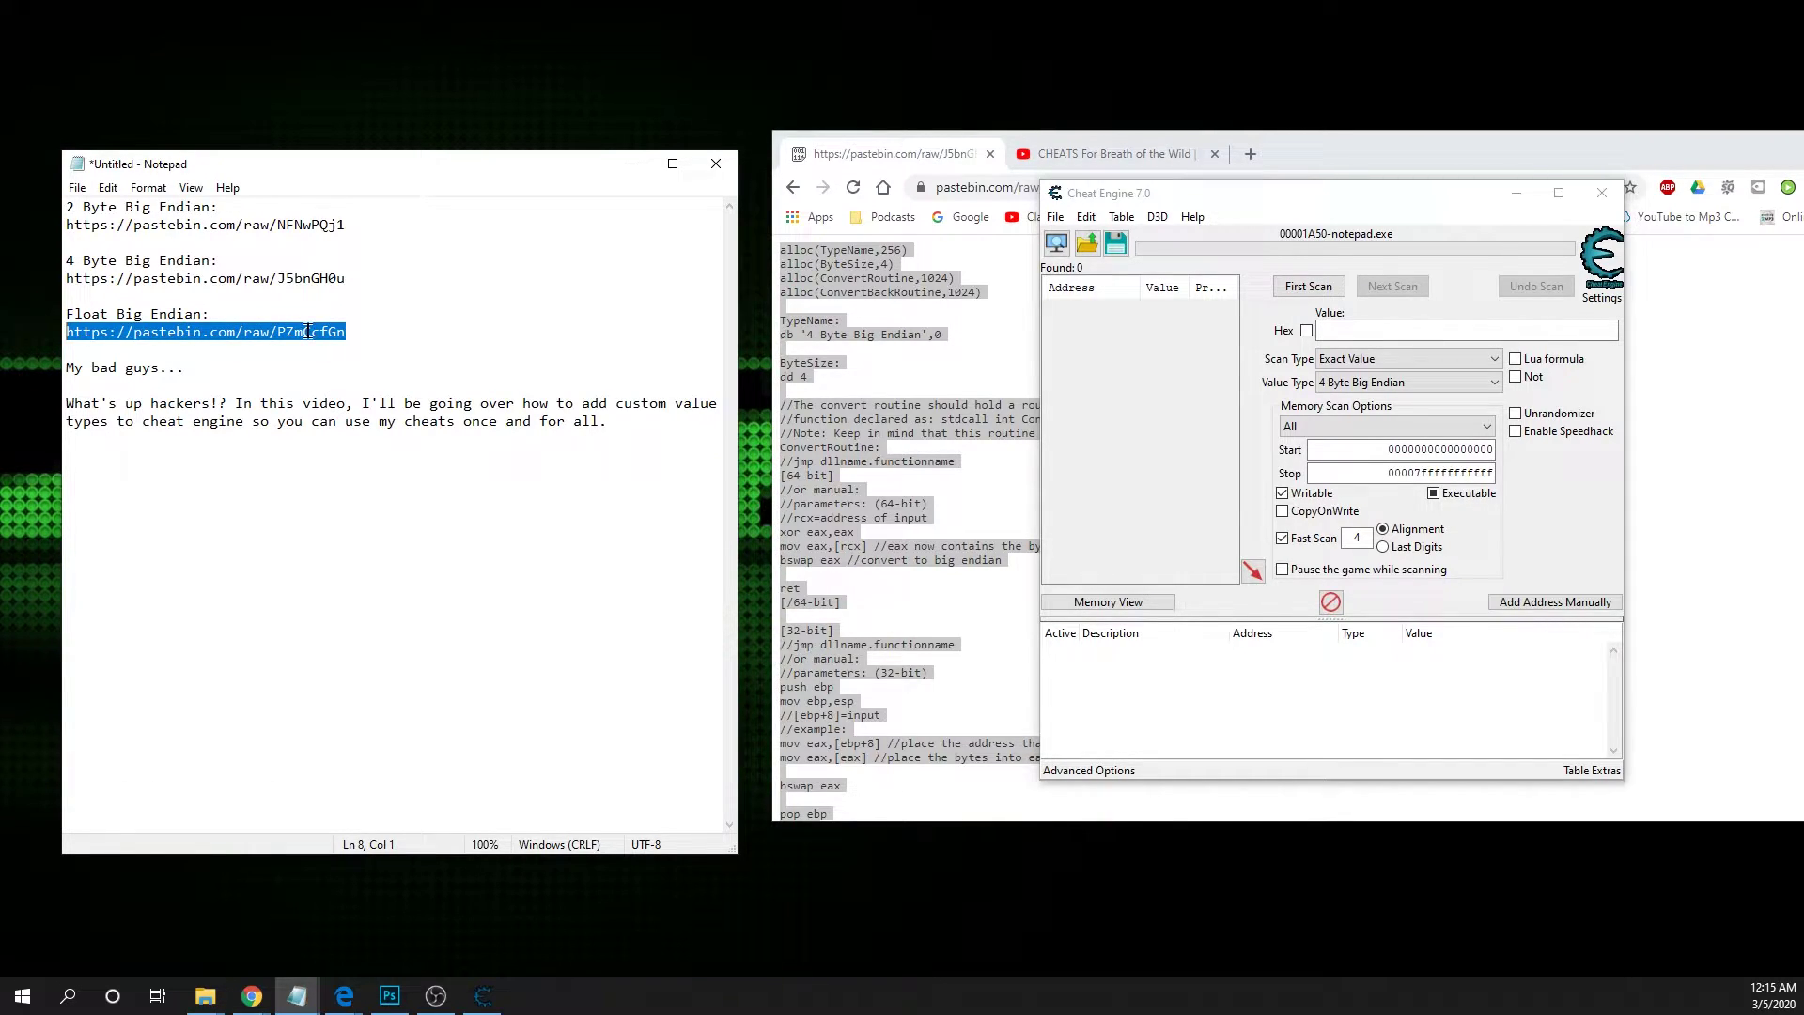
# Load the Float Big Endian pastebin page in Chrome and select its whole script
pyautogui.click(381, 328)
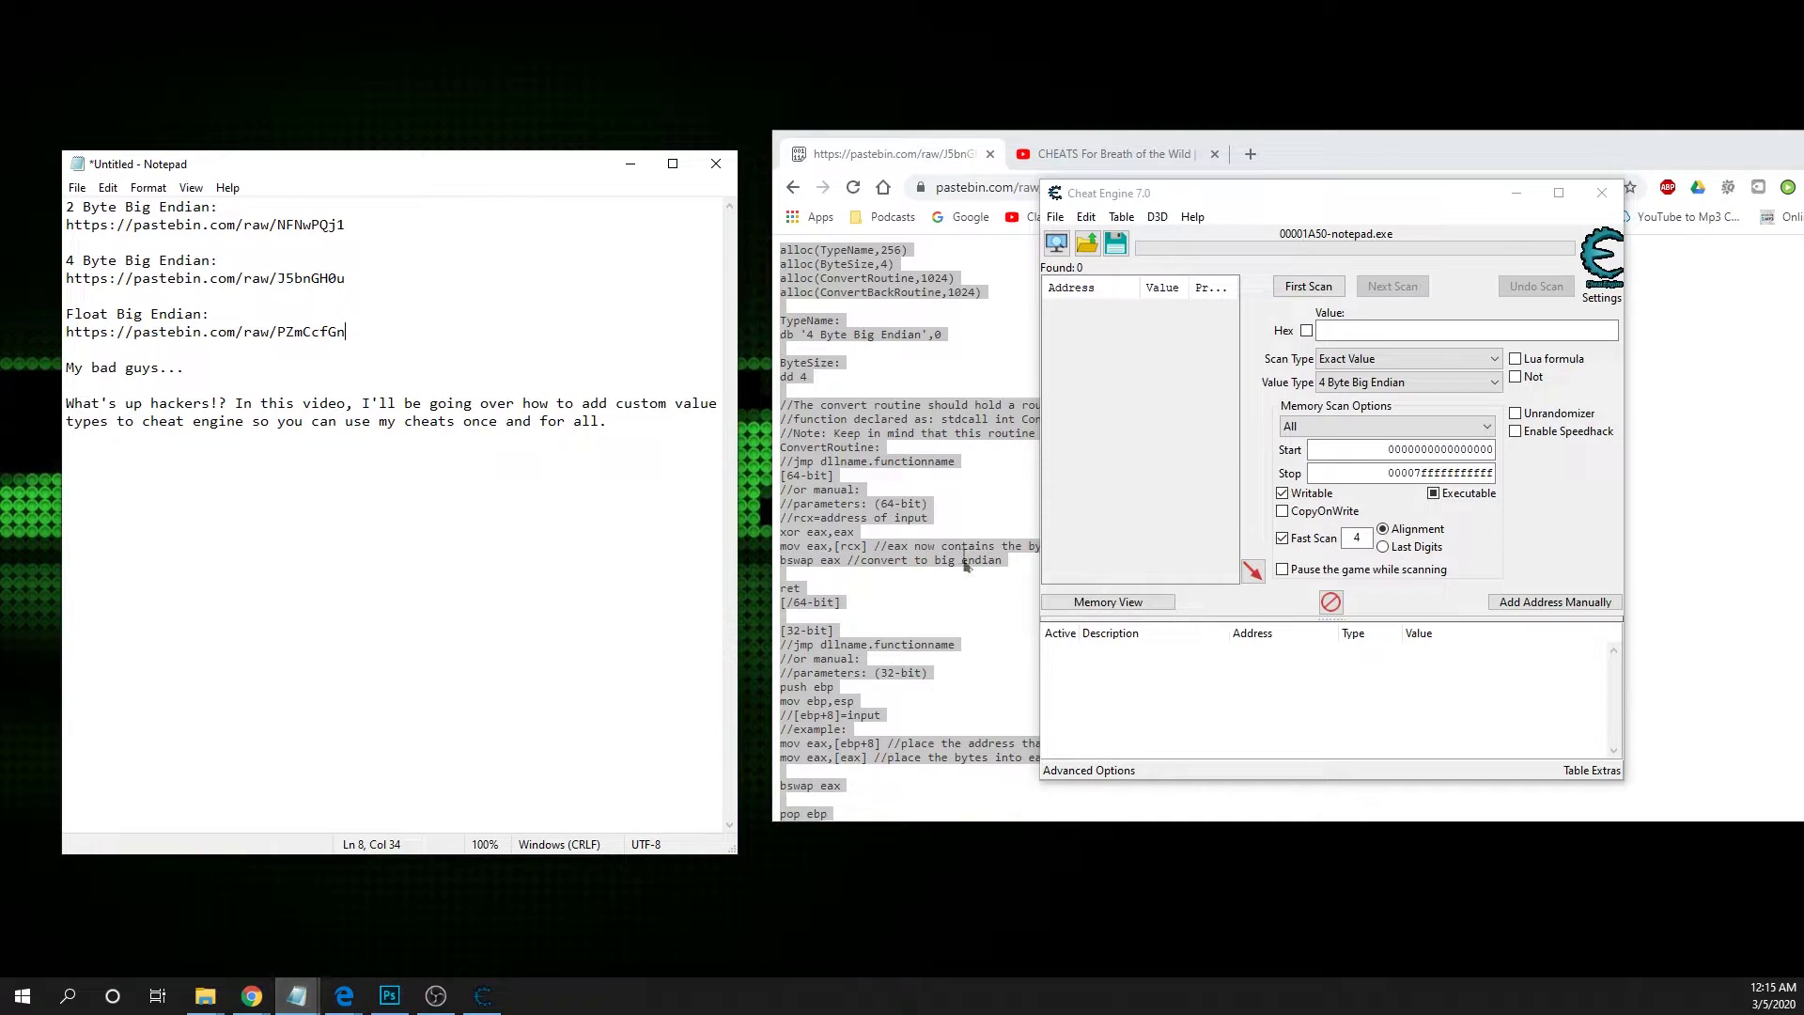
pyautogui.click(1013, 185)
pyautogui.write('https://pastebin.com/raw/PZmCcfGn')
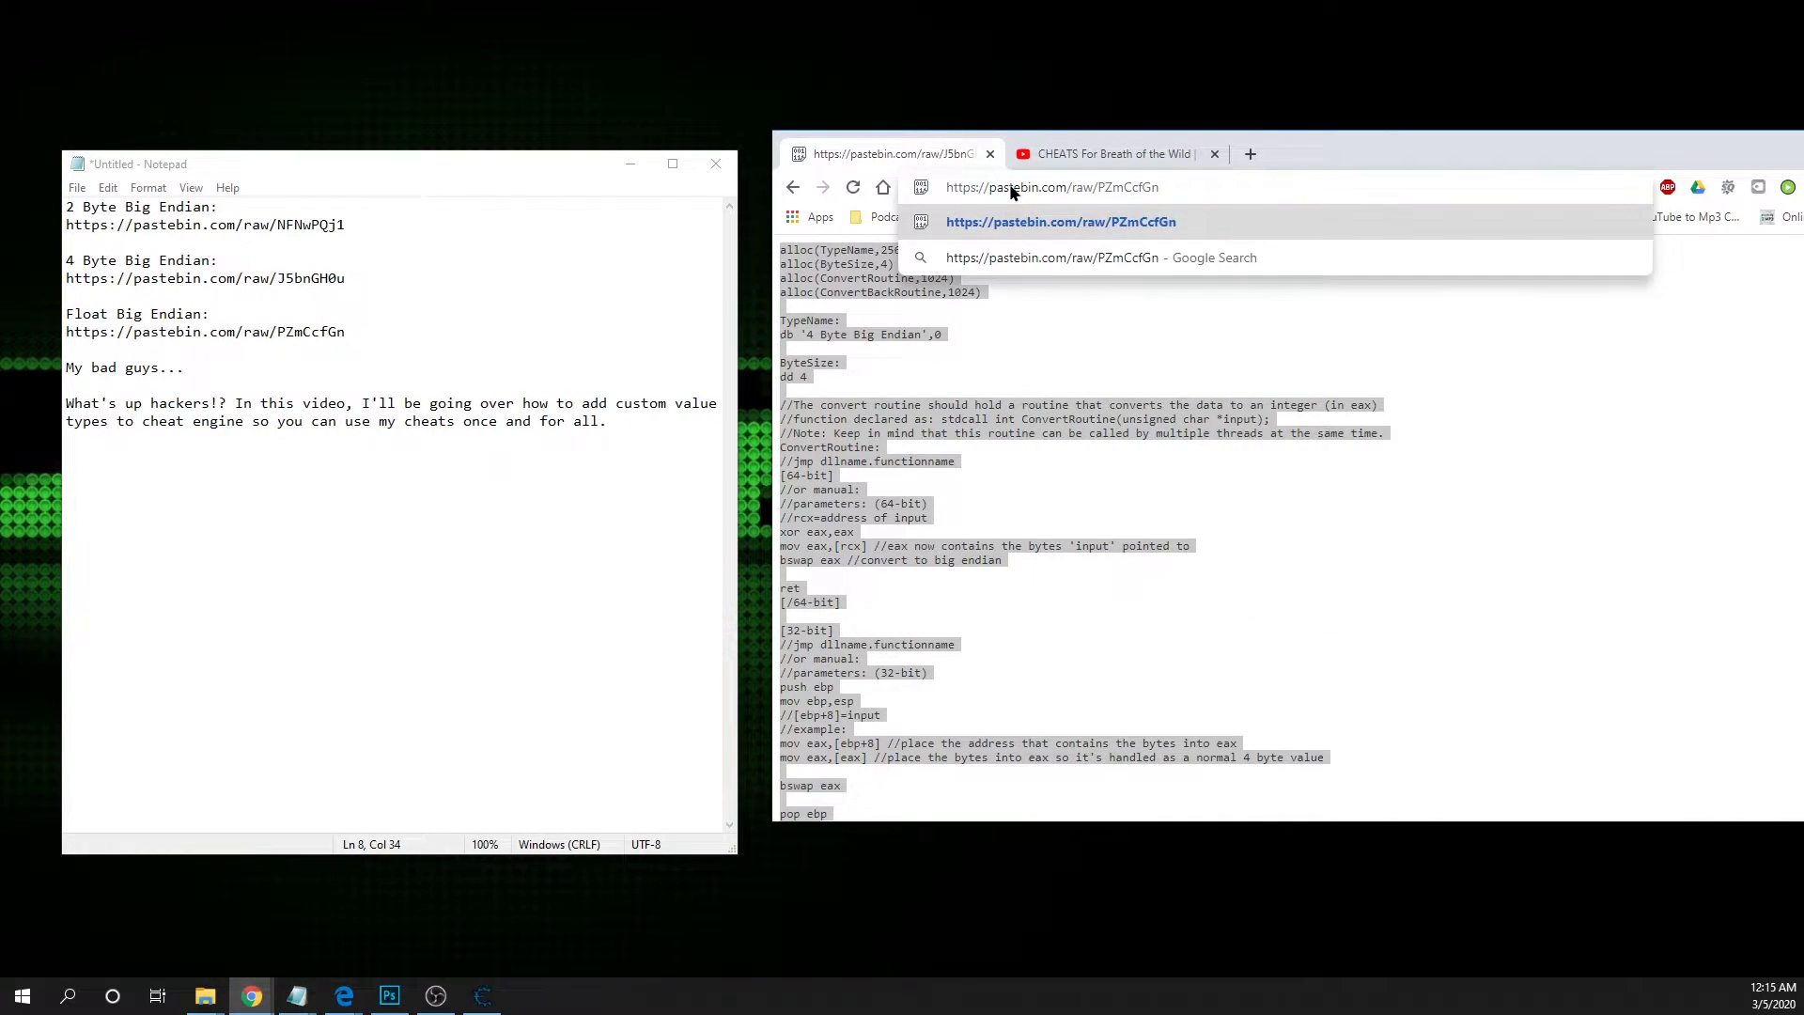
pyautogui.press('Return')
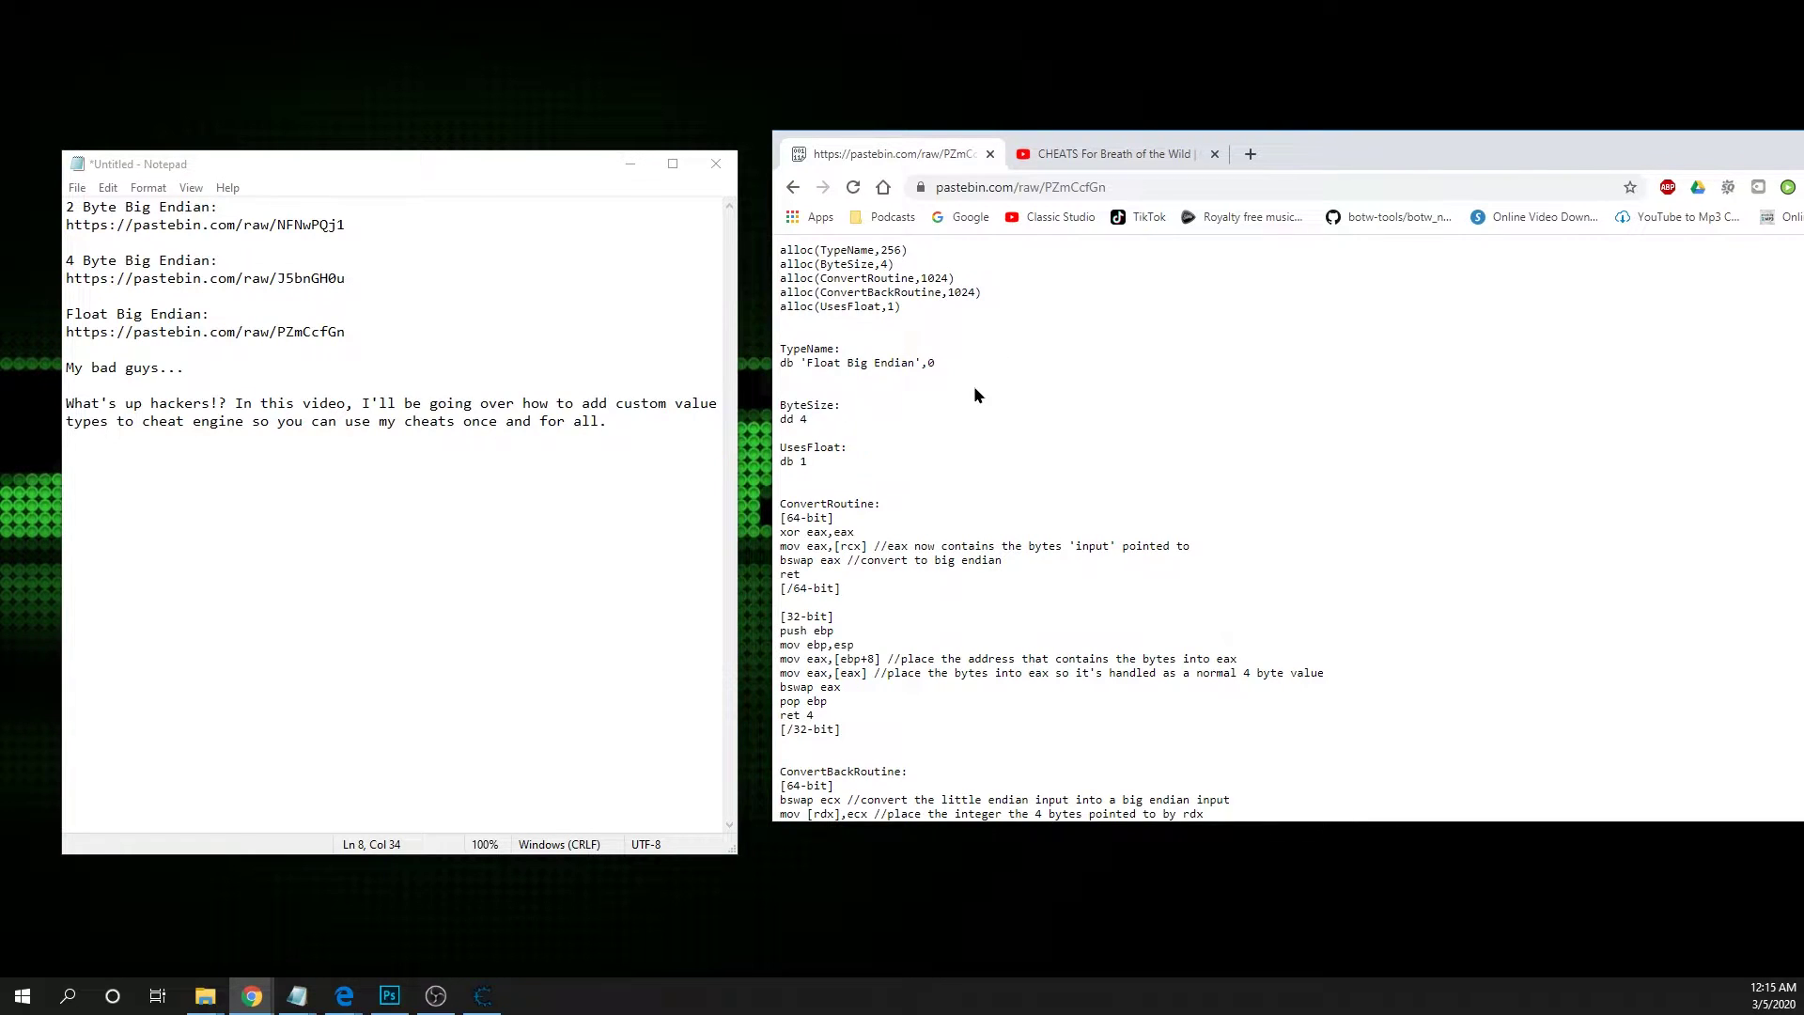
pyautogui.hotkey('ctrl', 'a')
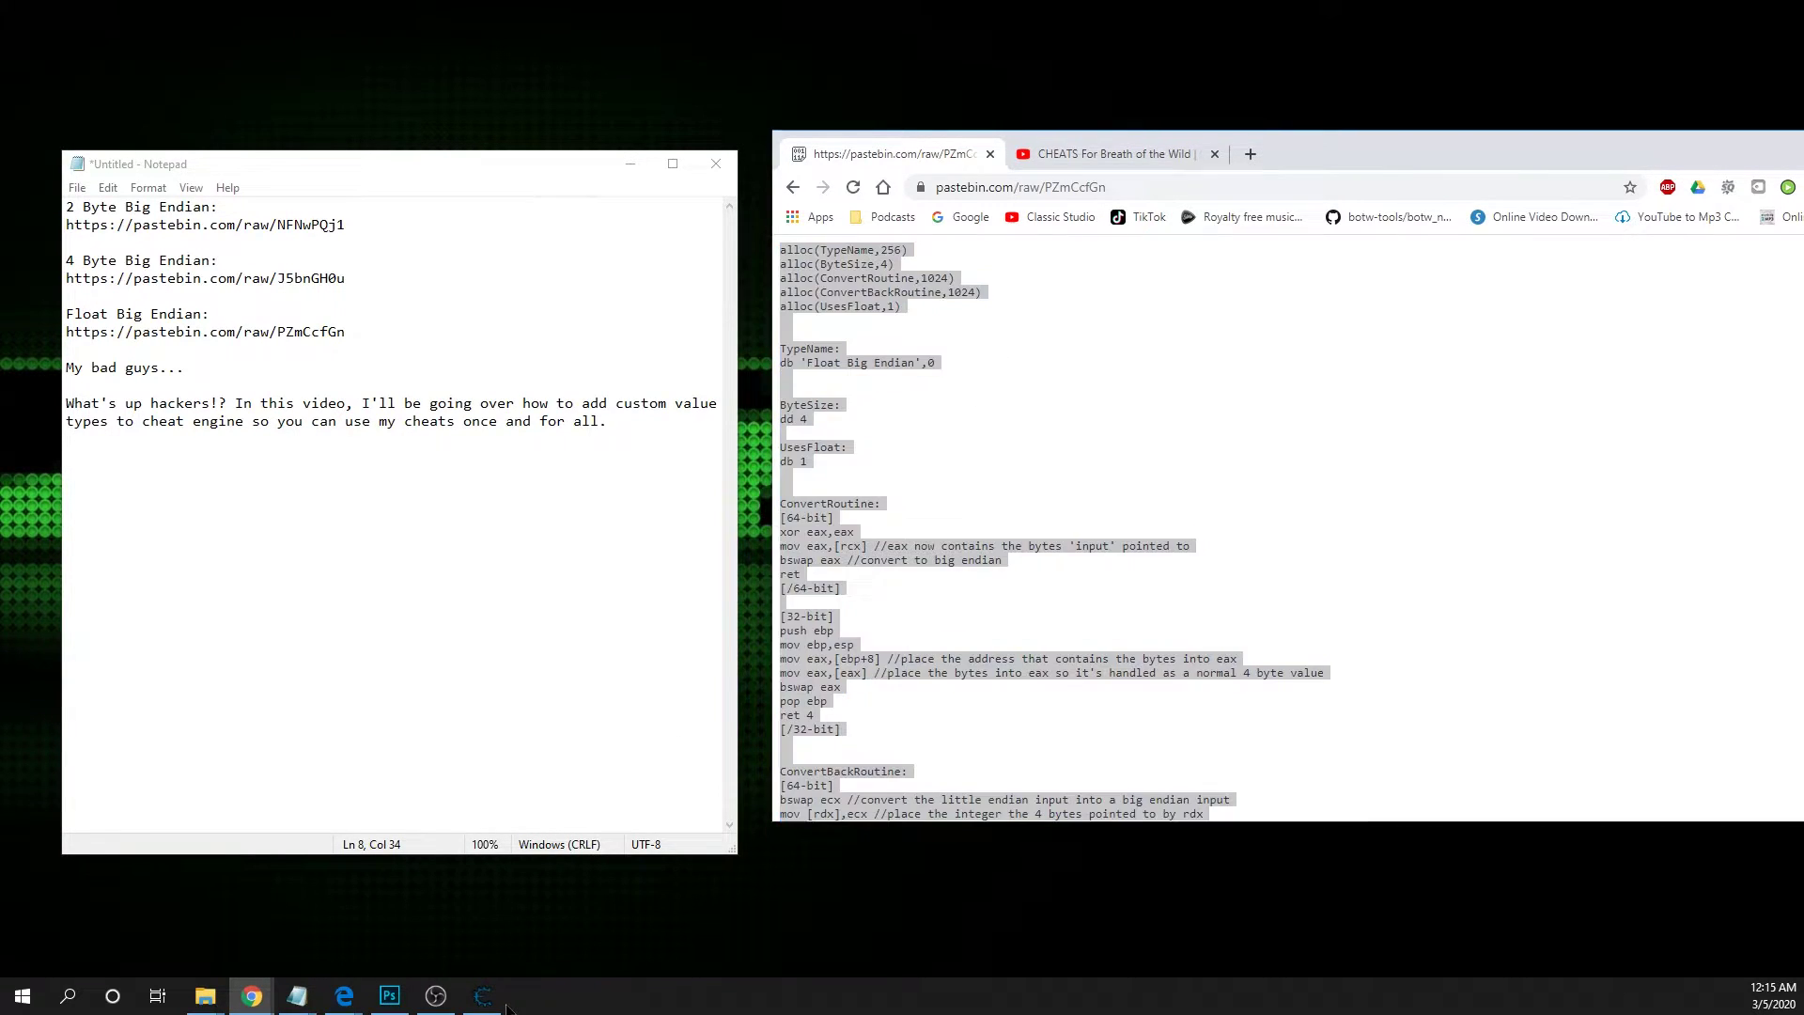
# Define a new Auto Assembler type with the Float Big Endian script and keep it as value type
pyautogui.click(482, 996)
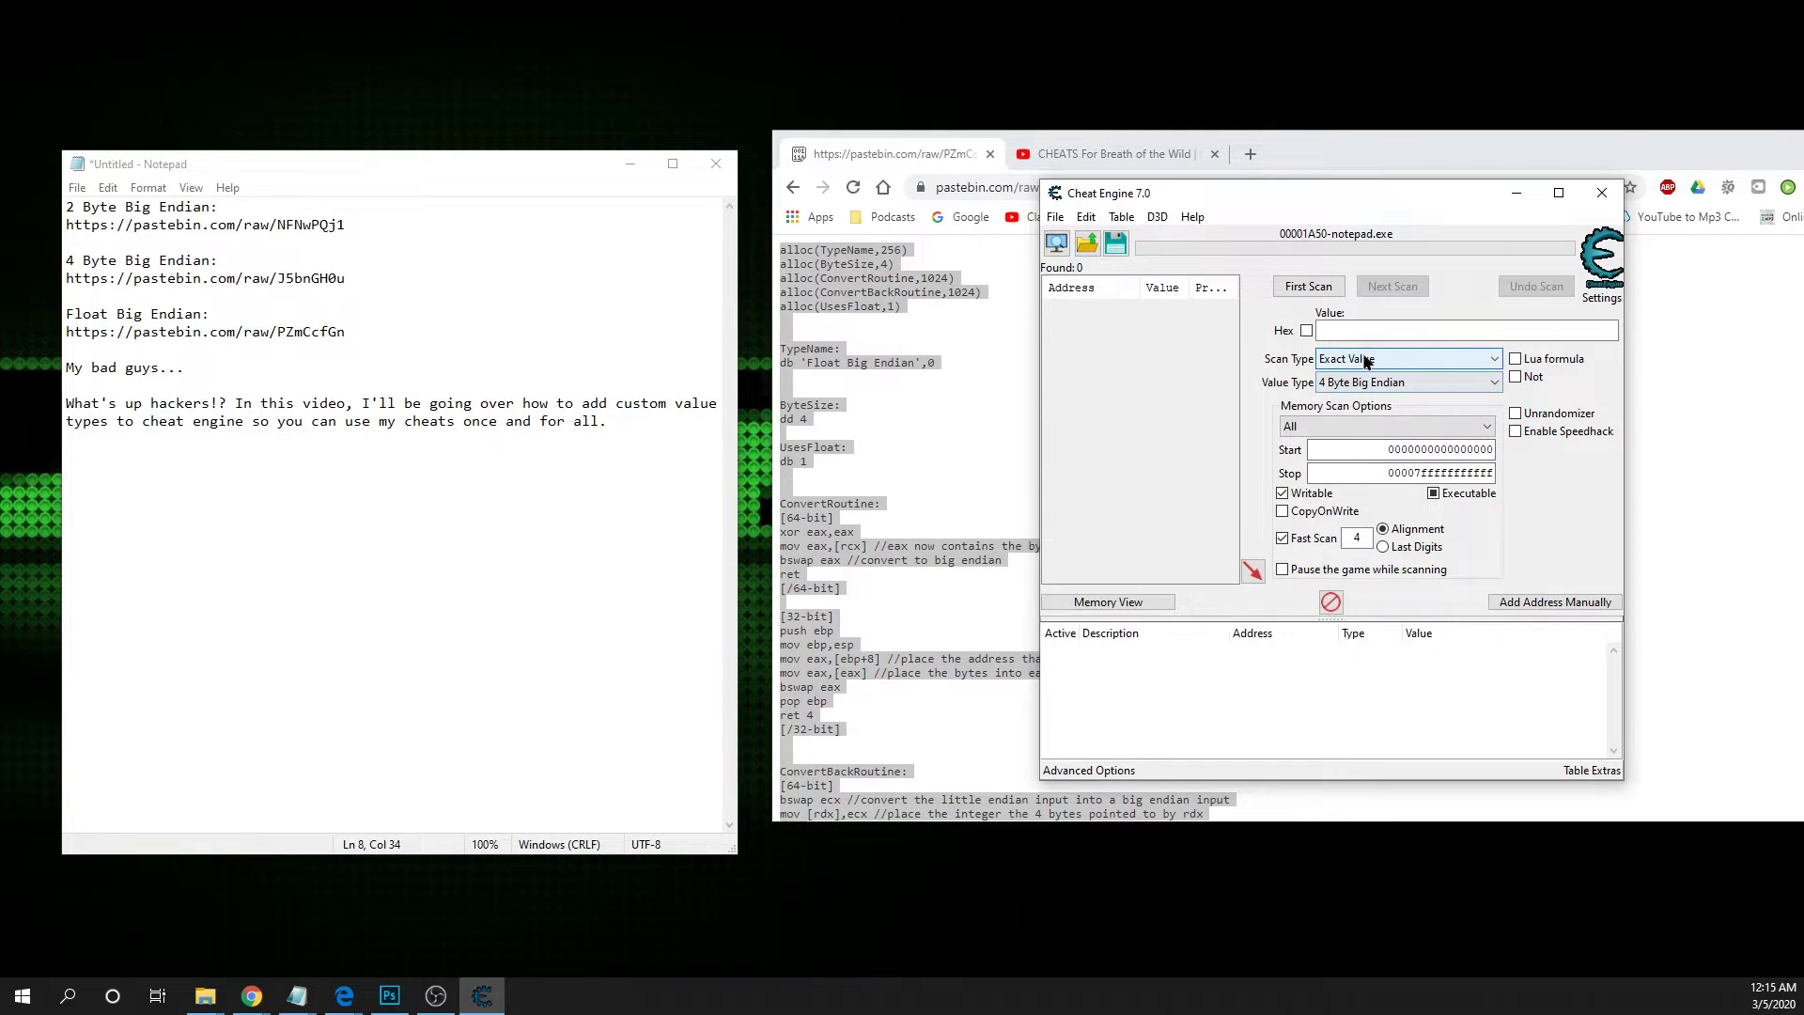
pyautogui.rightClick(1335, 383)
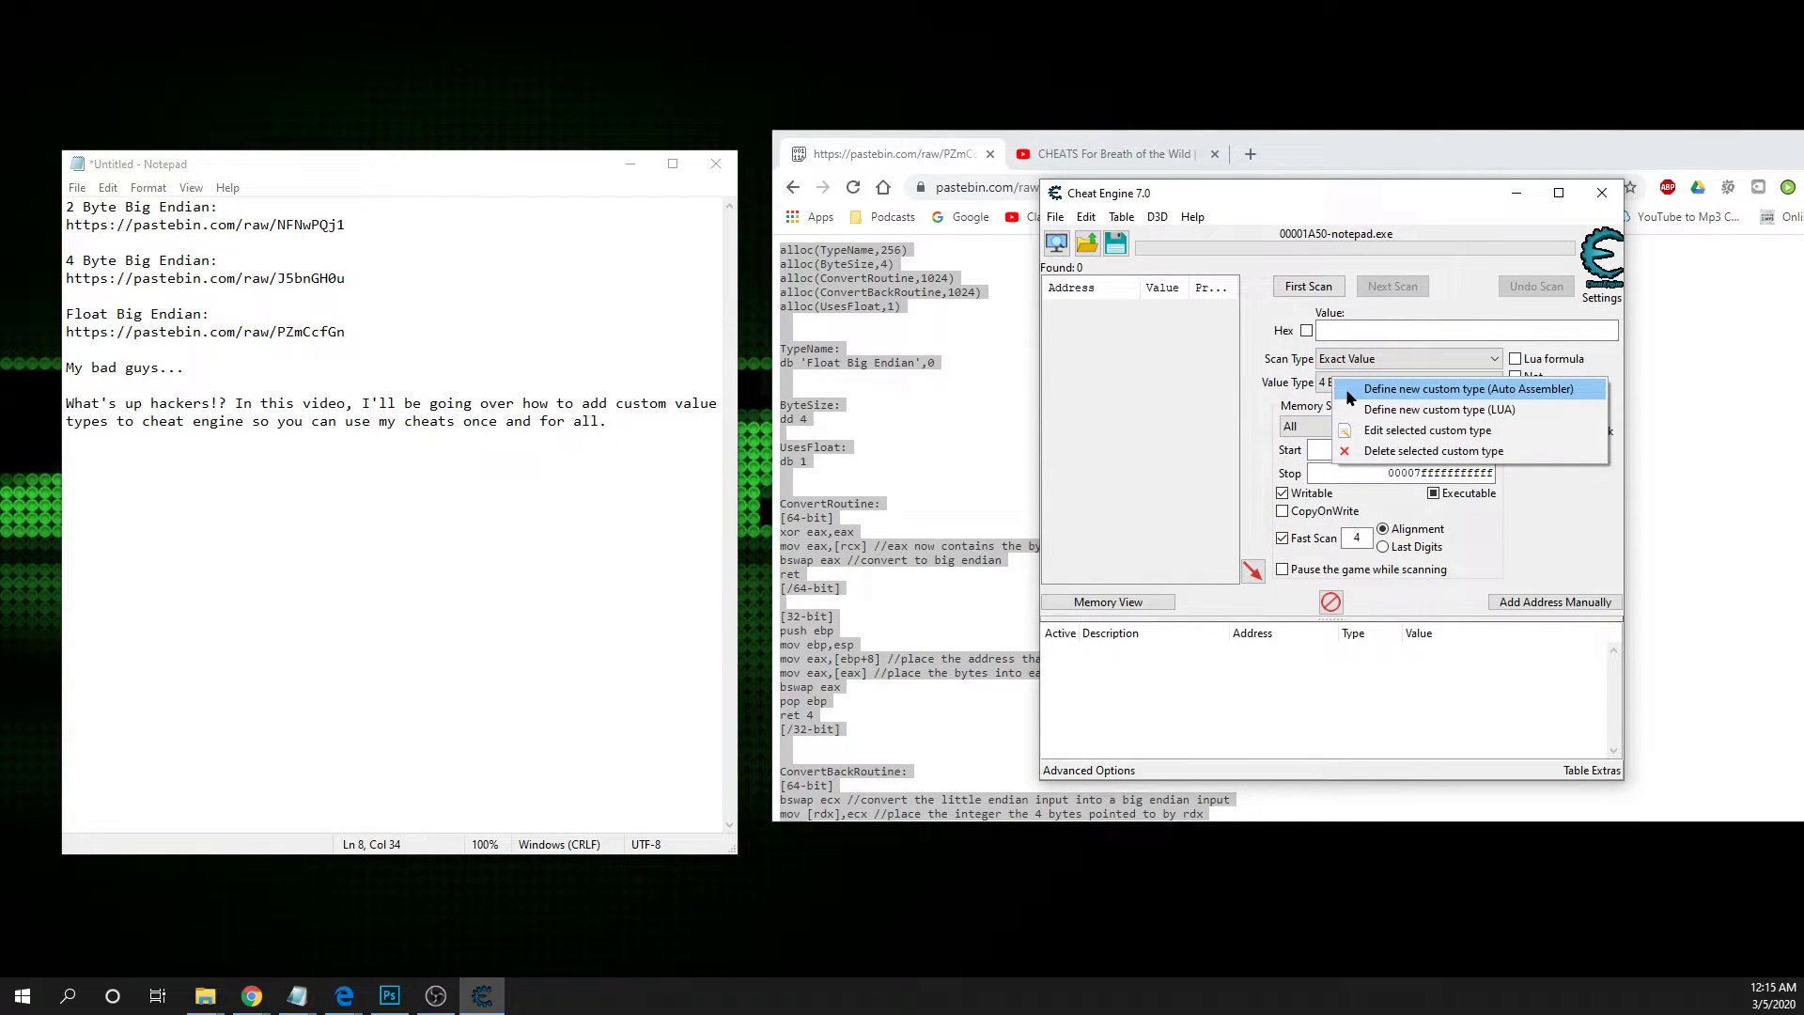
pyautogui.click(1351, 397)
pyautogui.hotkey('ctrl', 'a')
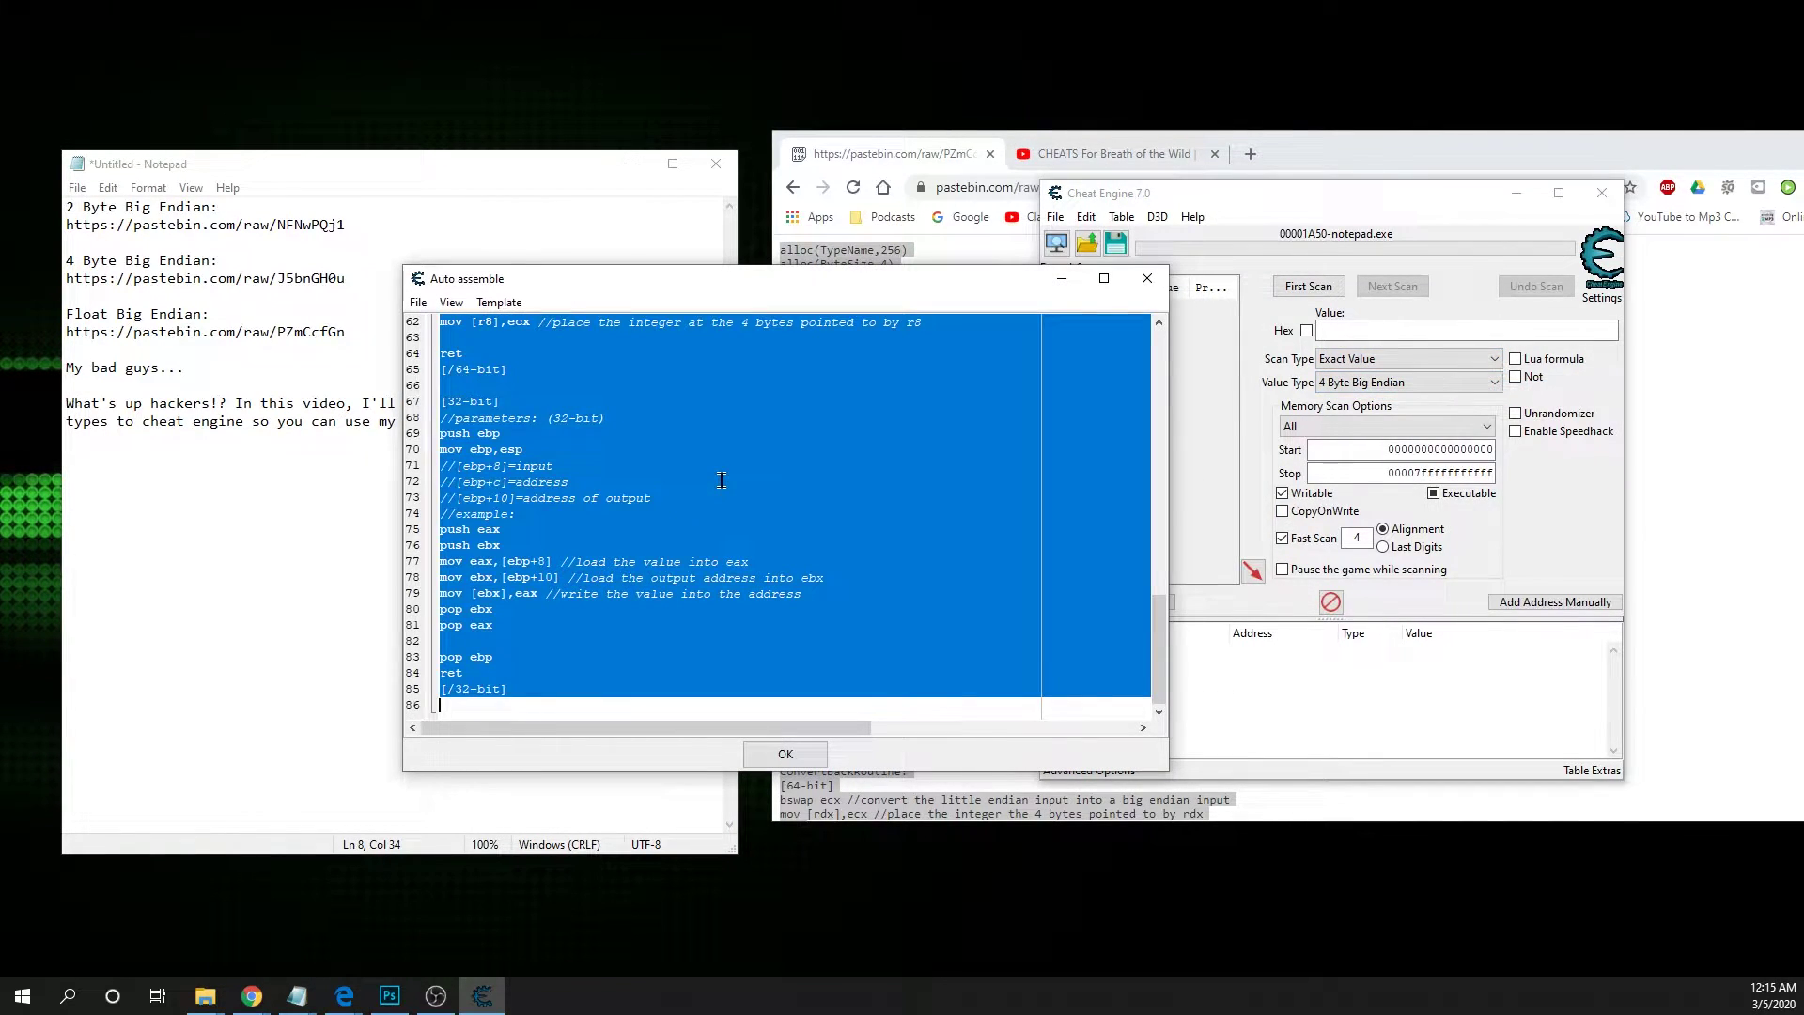
pyautogui.press('Delete')
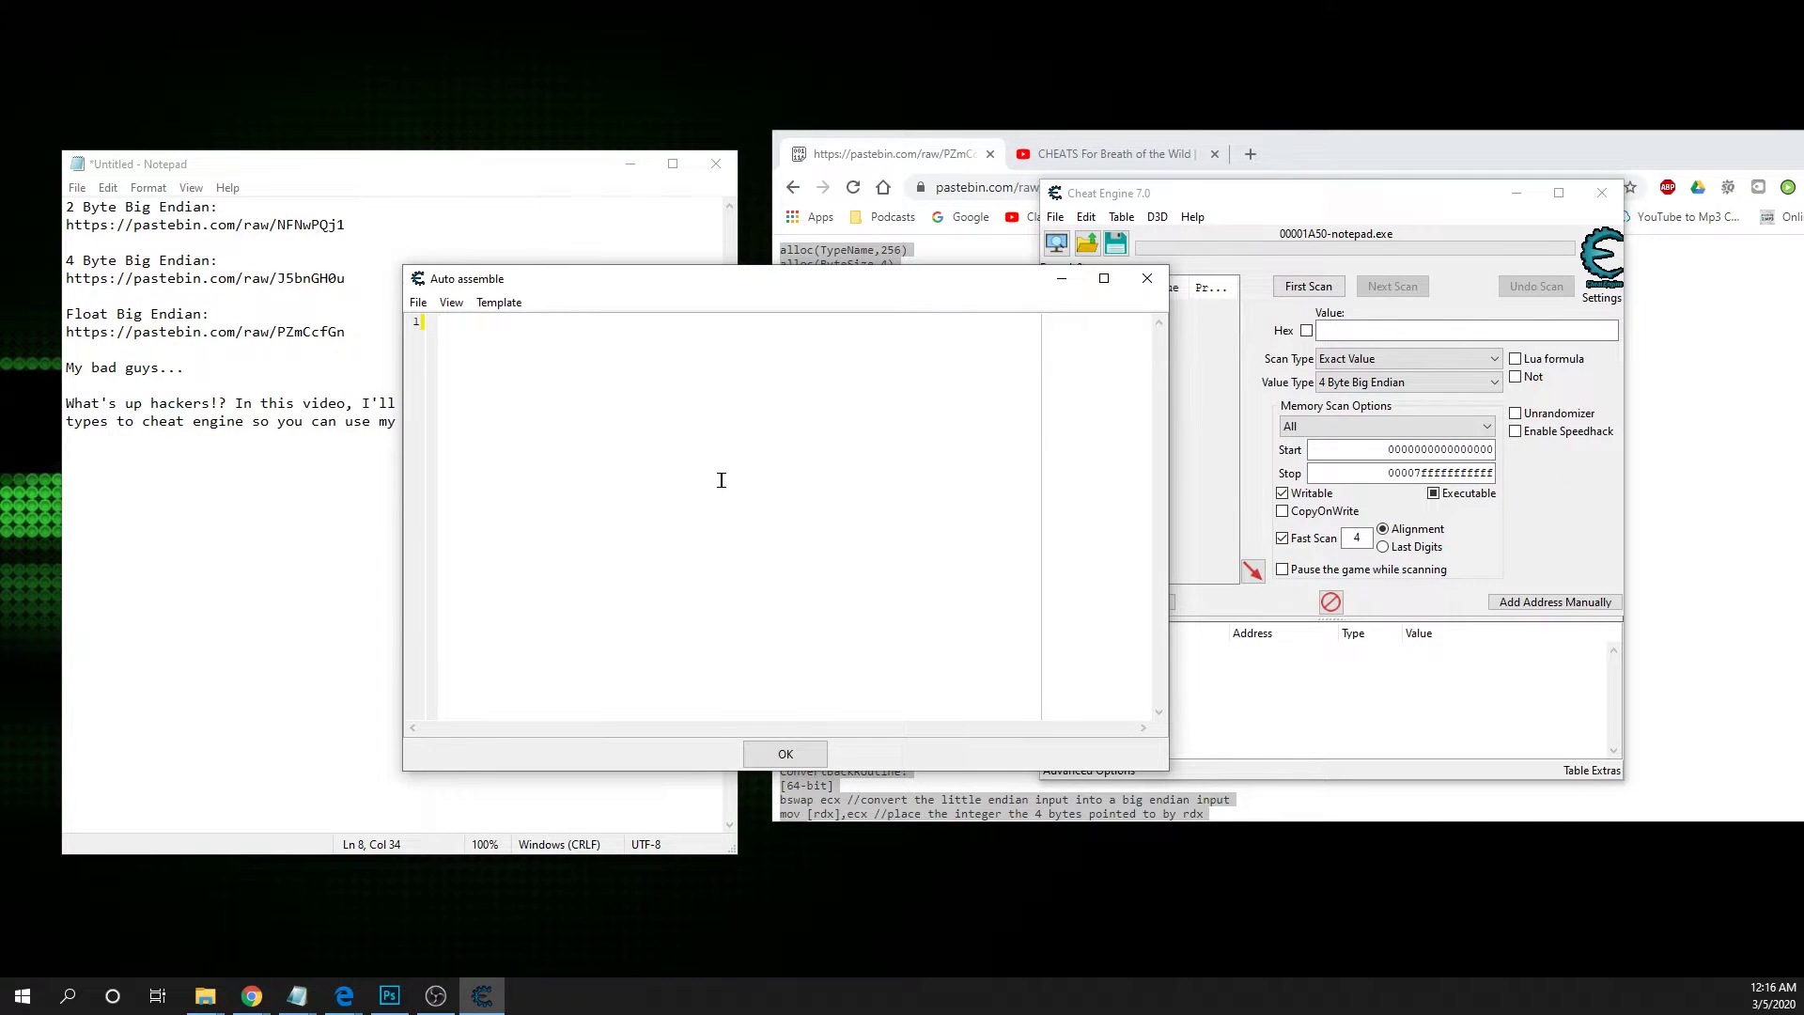
pyautogui.hotkey('ctrl', 'v')
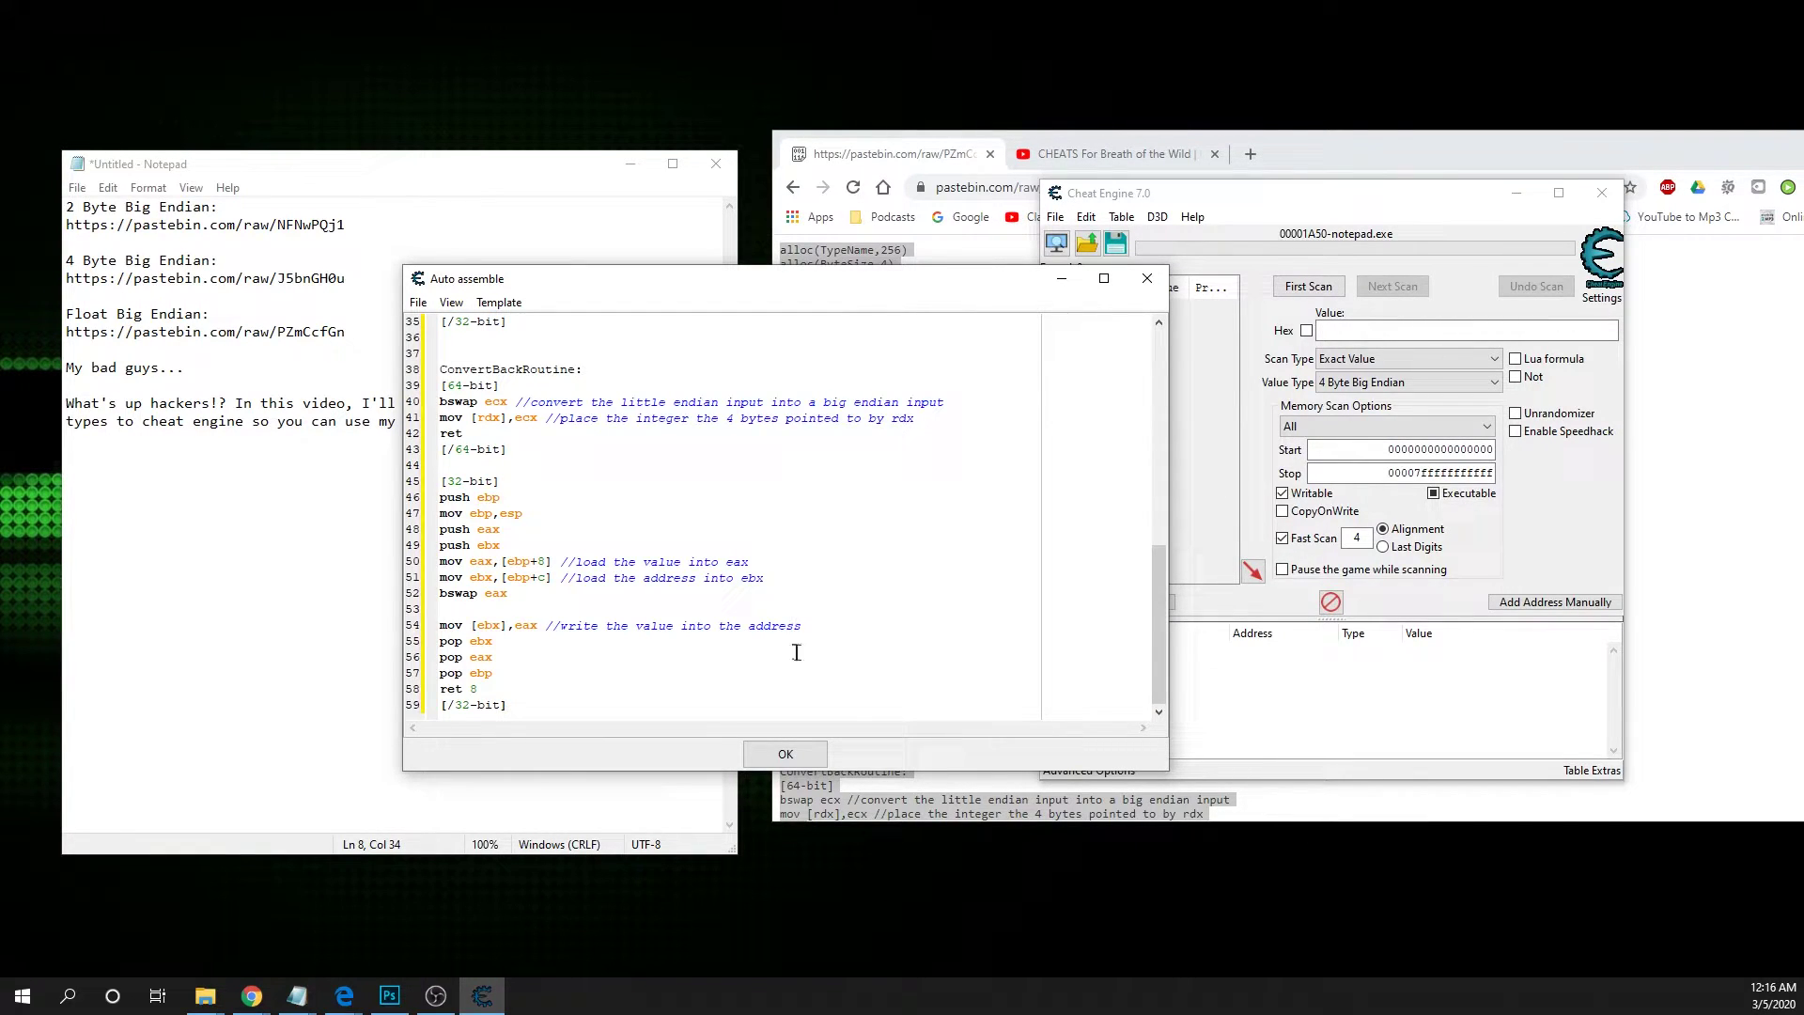
pyautogui.click(785, 754)
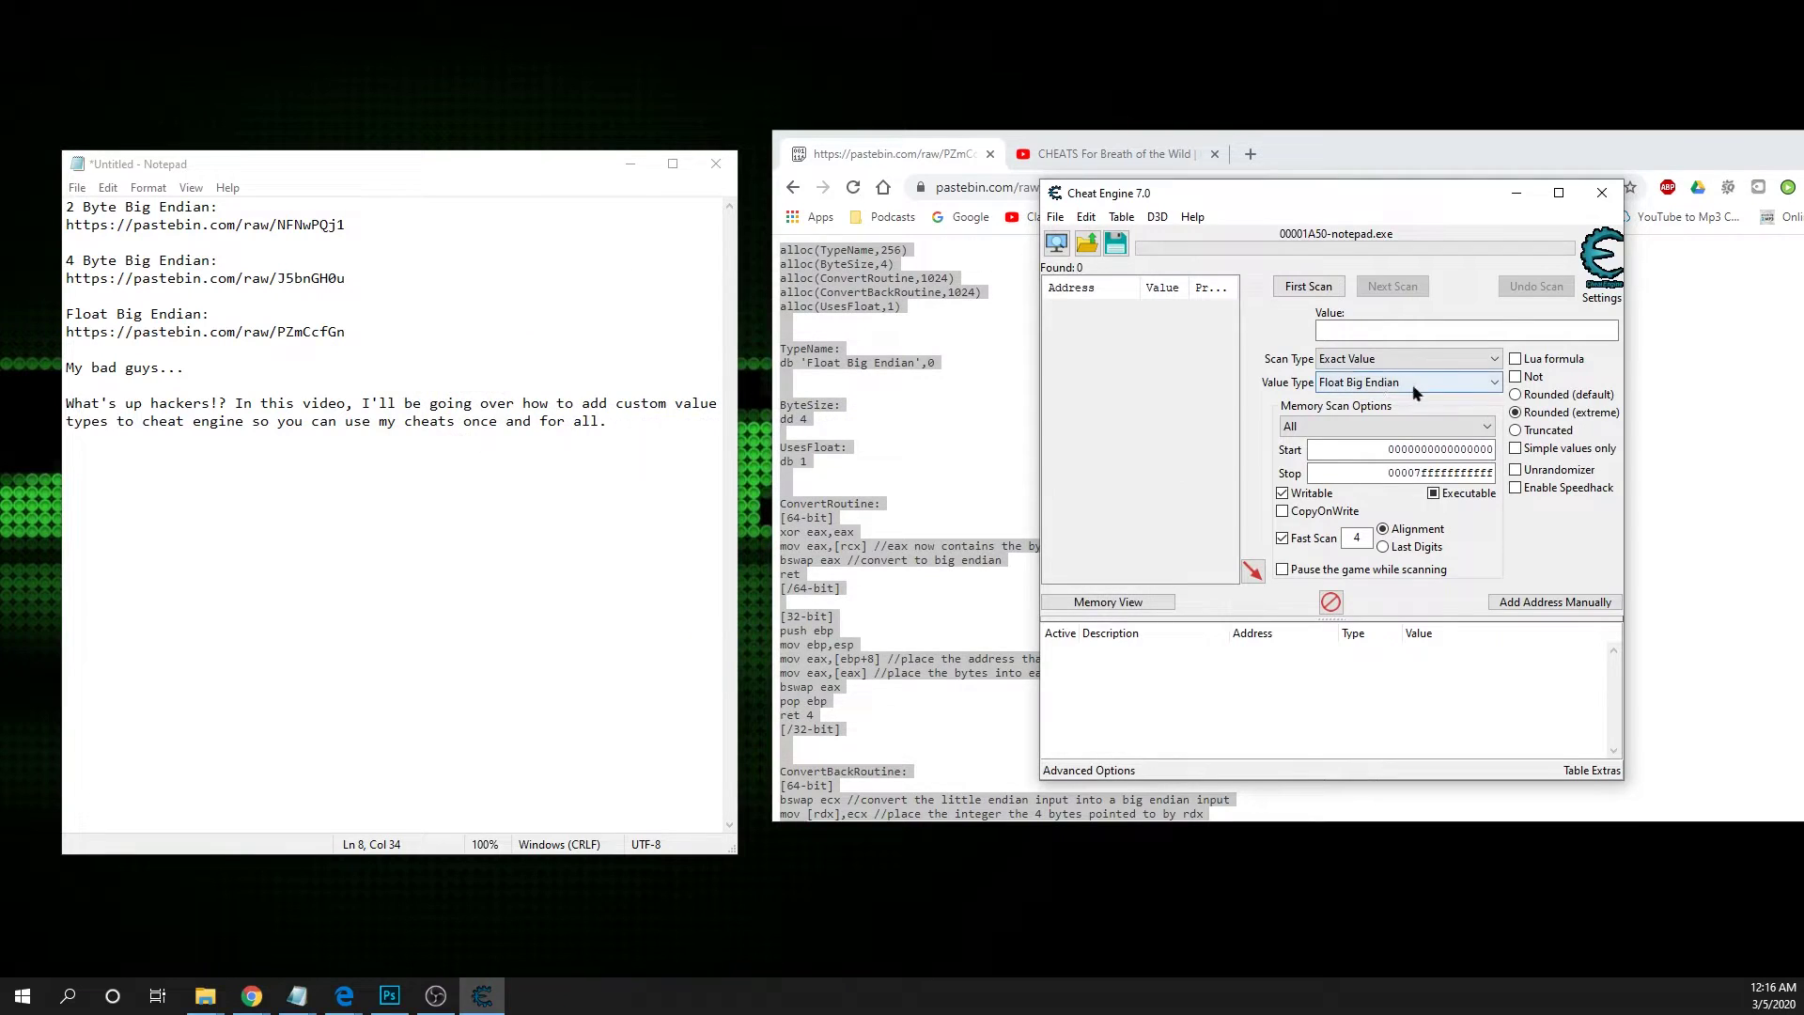
pyautogui.click(1358, 385)
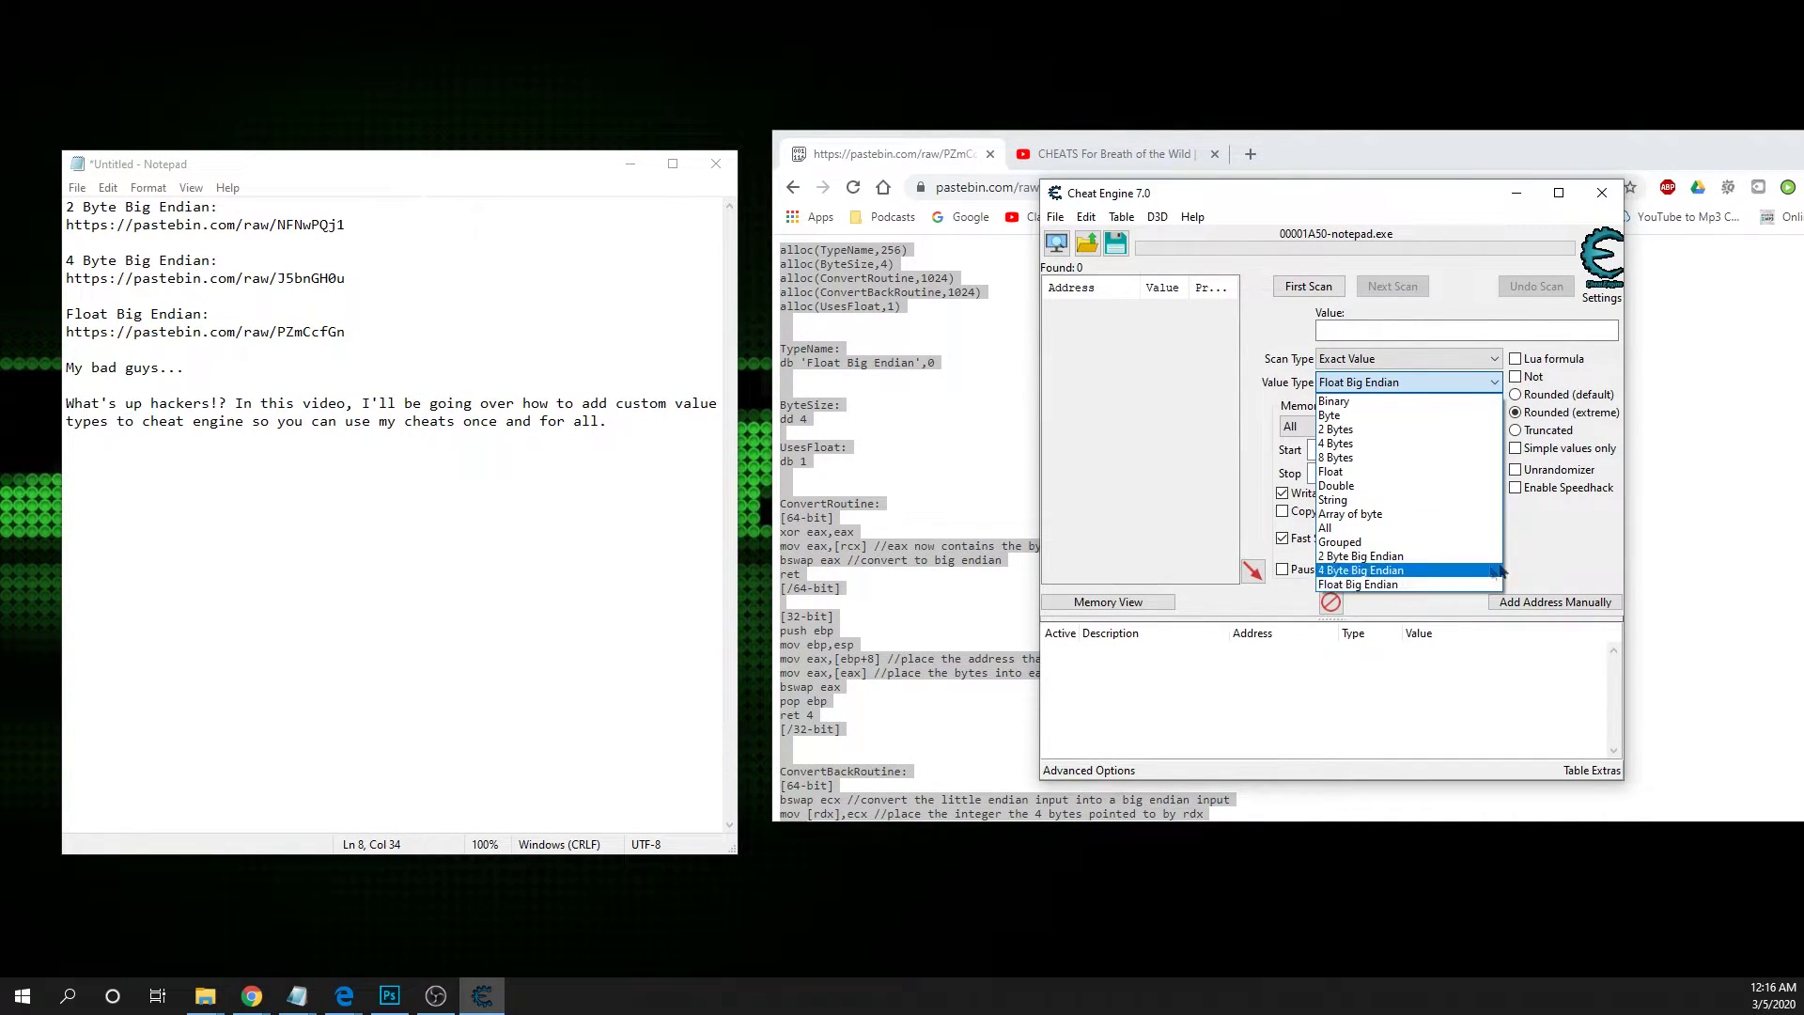
pyautogui.click(1387, 585)
# Close Cheat Engine and relaunch Cheat Engine.exe from the Cheat Engine 7.0 folder
pyautogui.click(1602, 192)
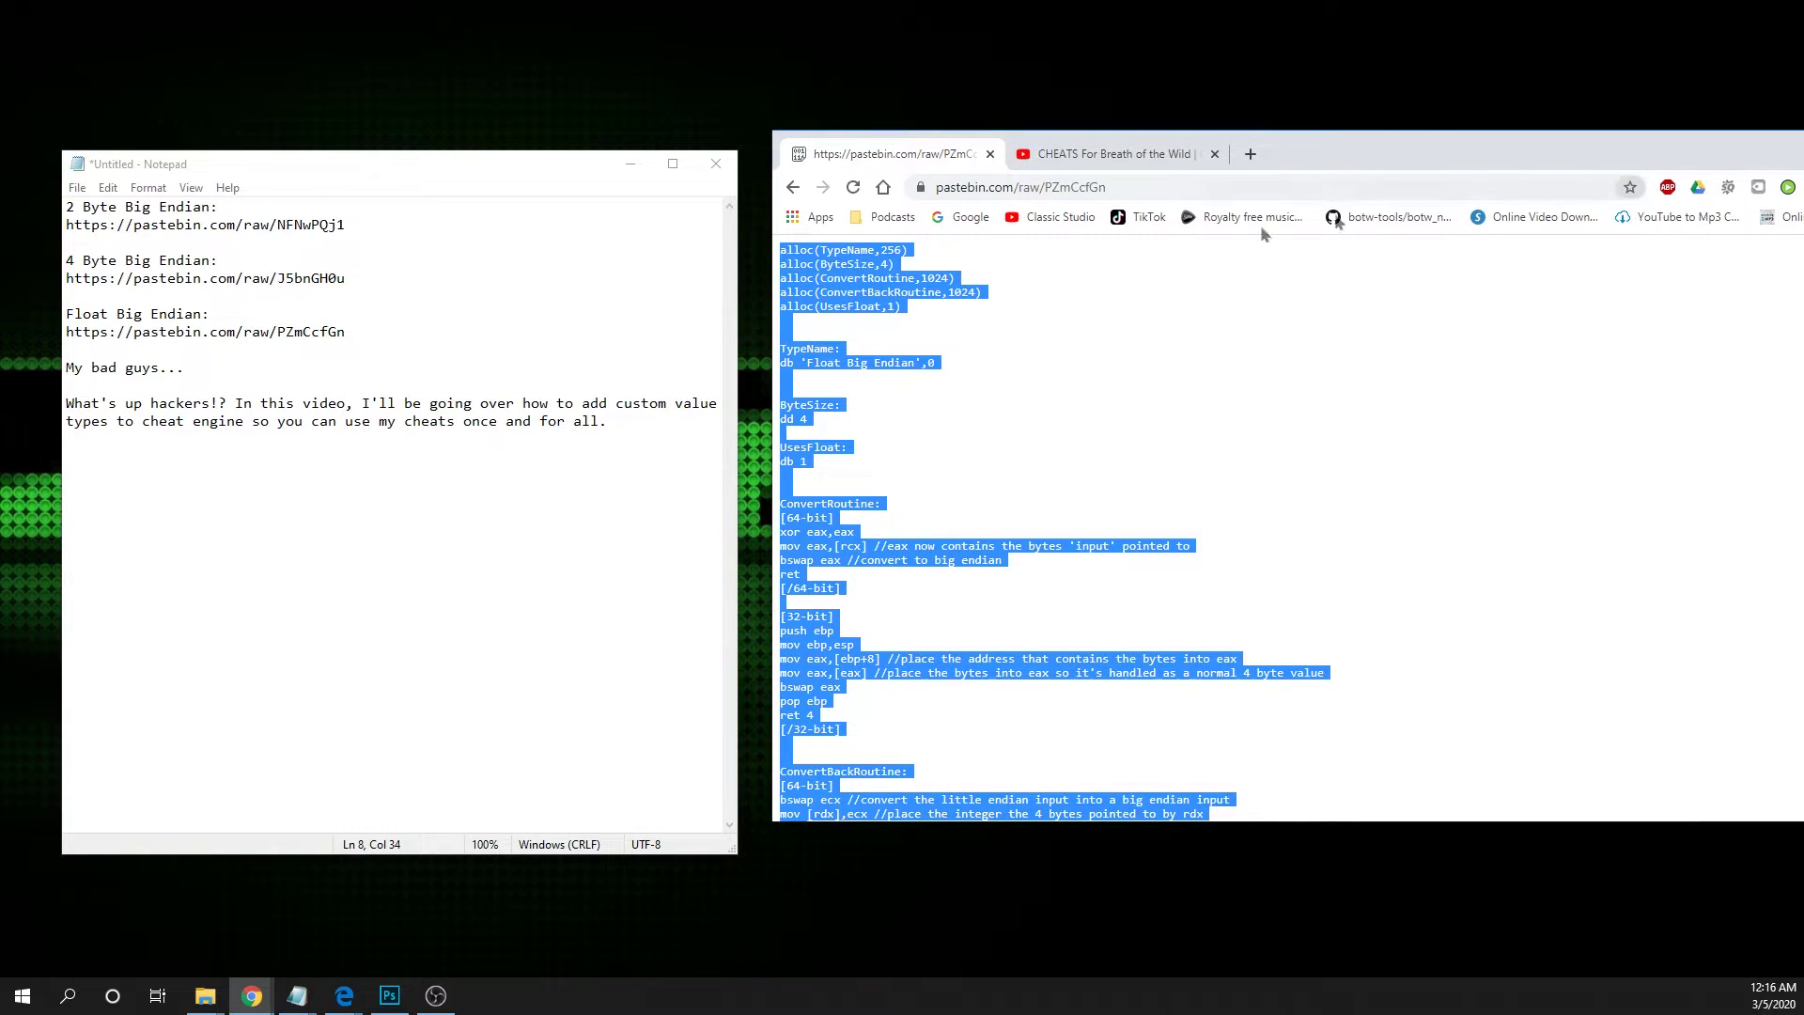
pyautogui.moveTo(577, 176); pyautogui.dragTo(664, 164)
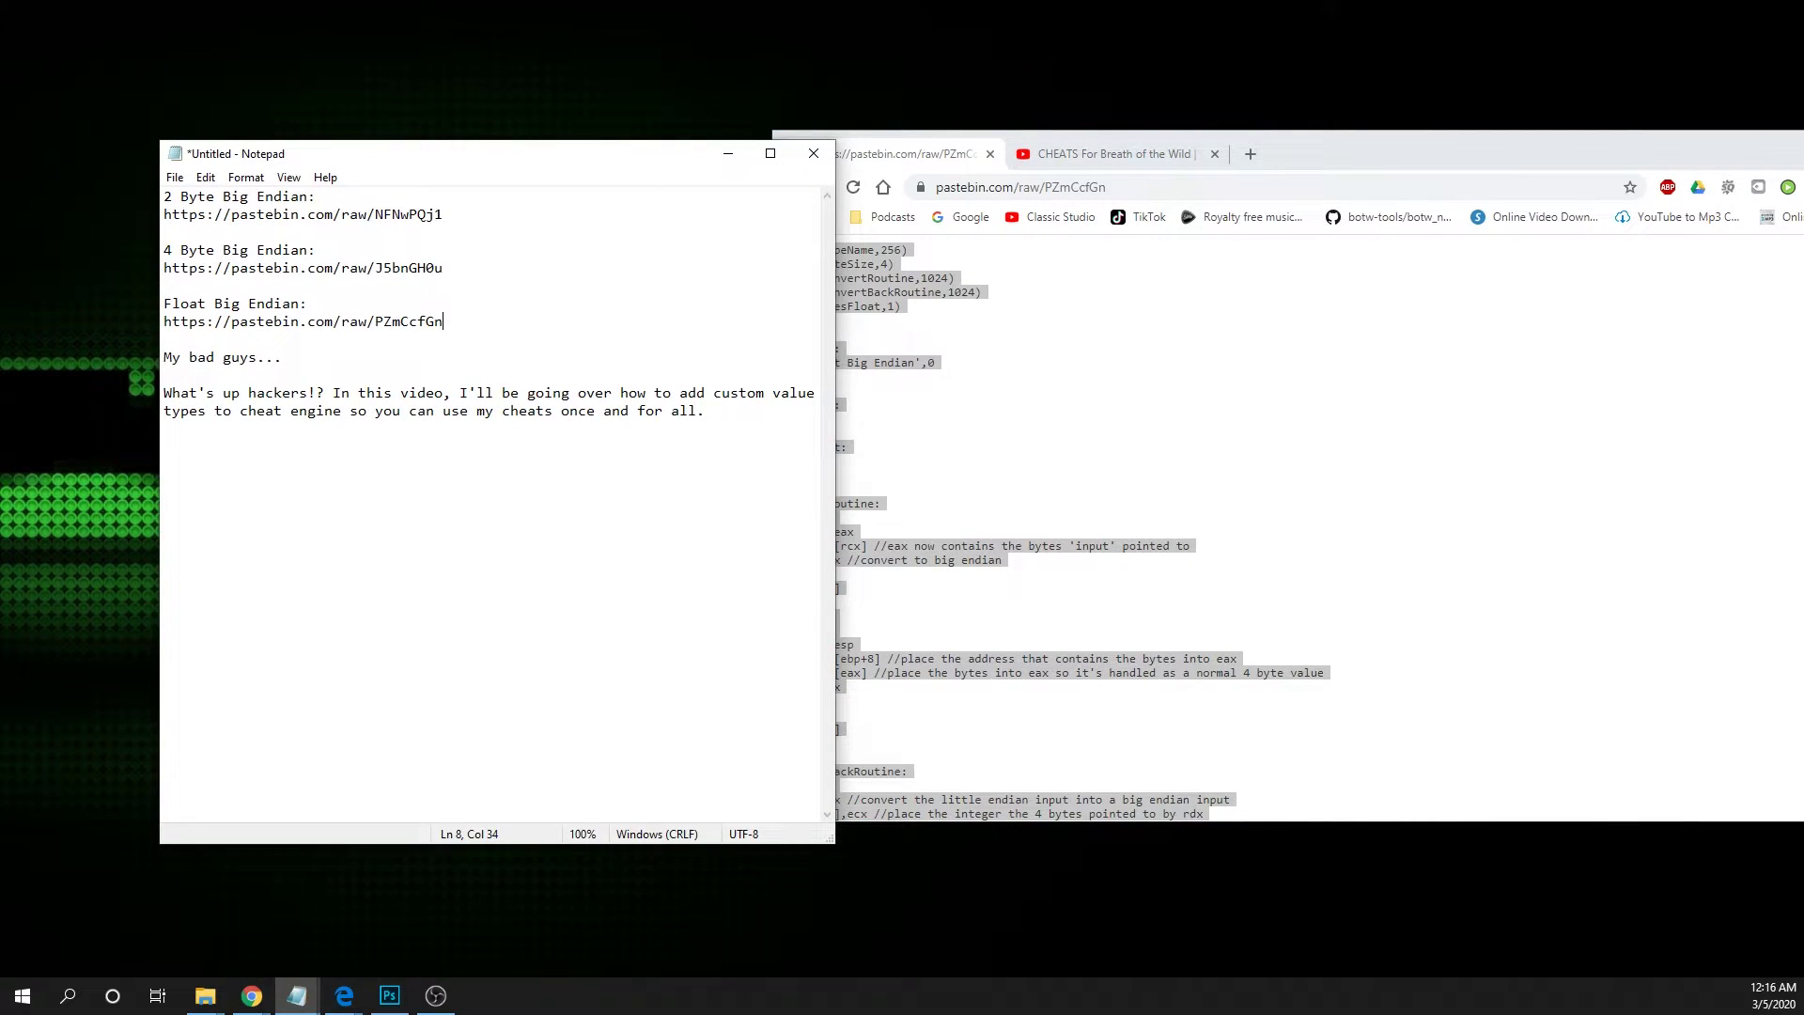
pyautogui.click(223, 1001)
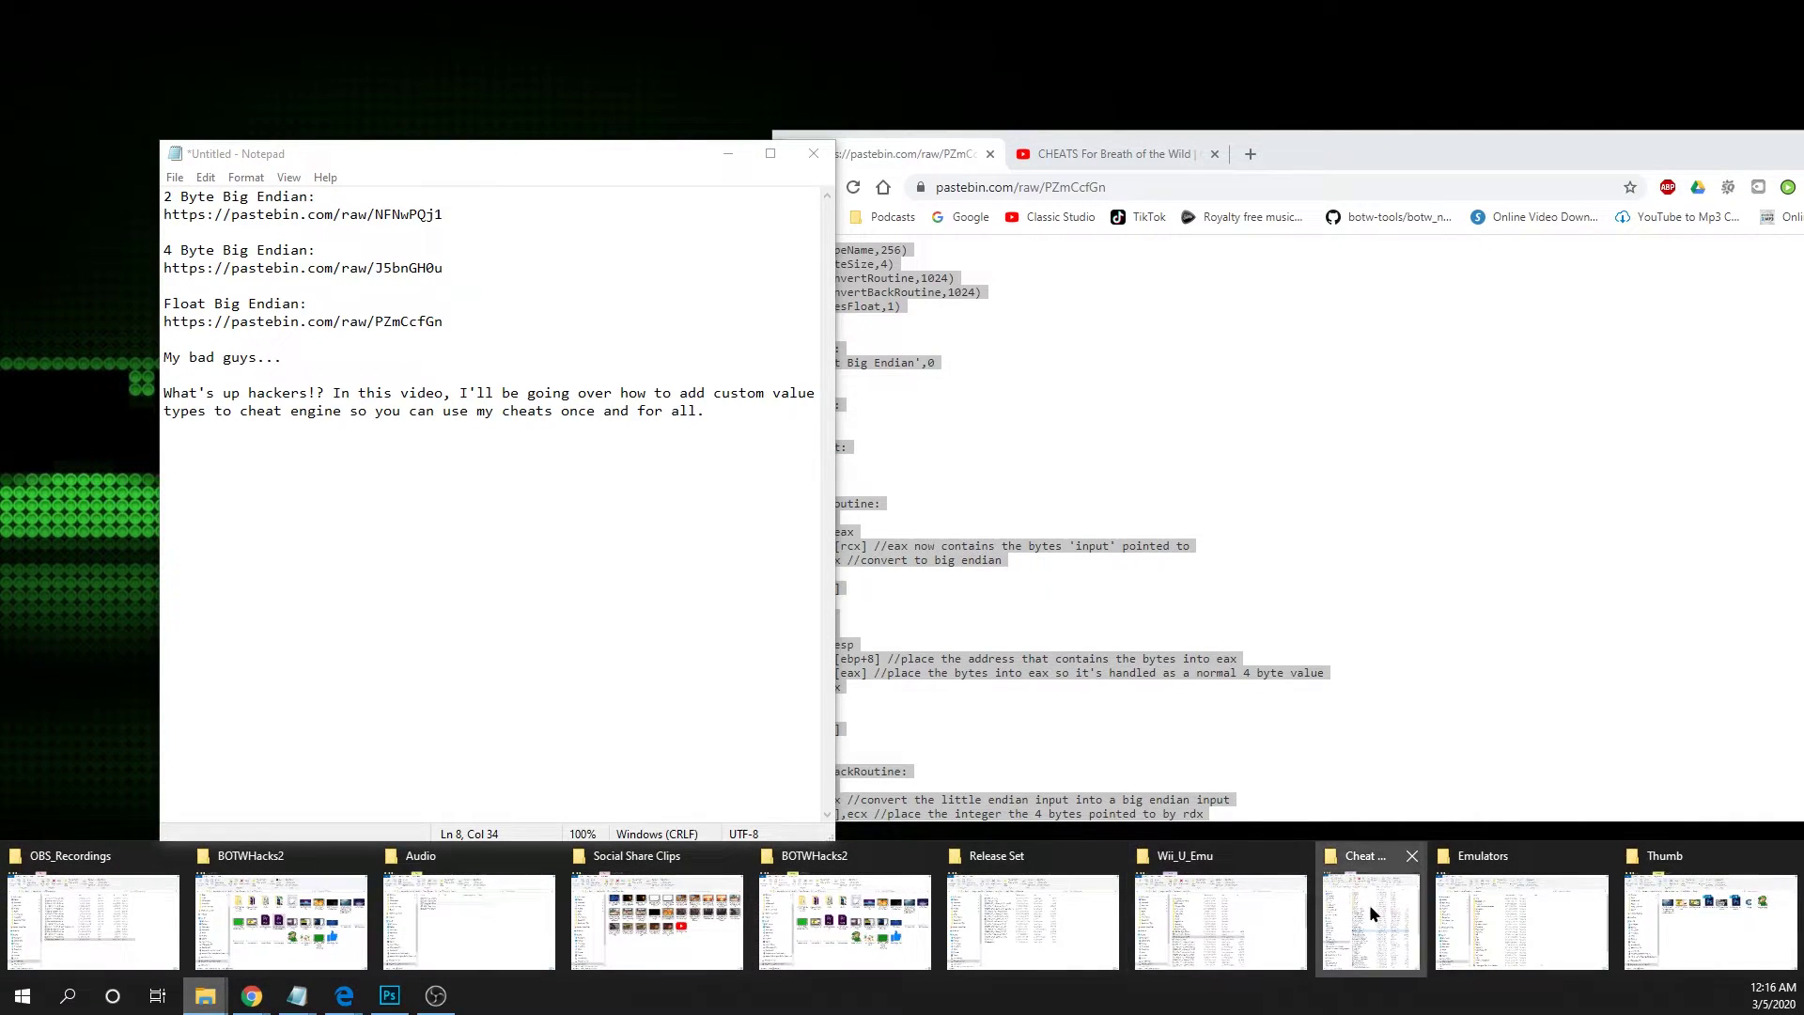
pyautogui.click(1368, 904)
pyautogui.doubleClick(1145, 590)
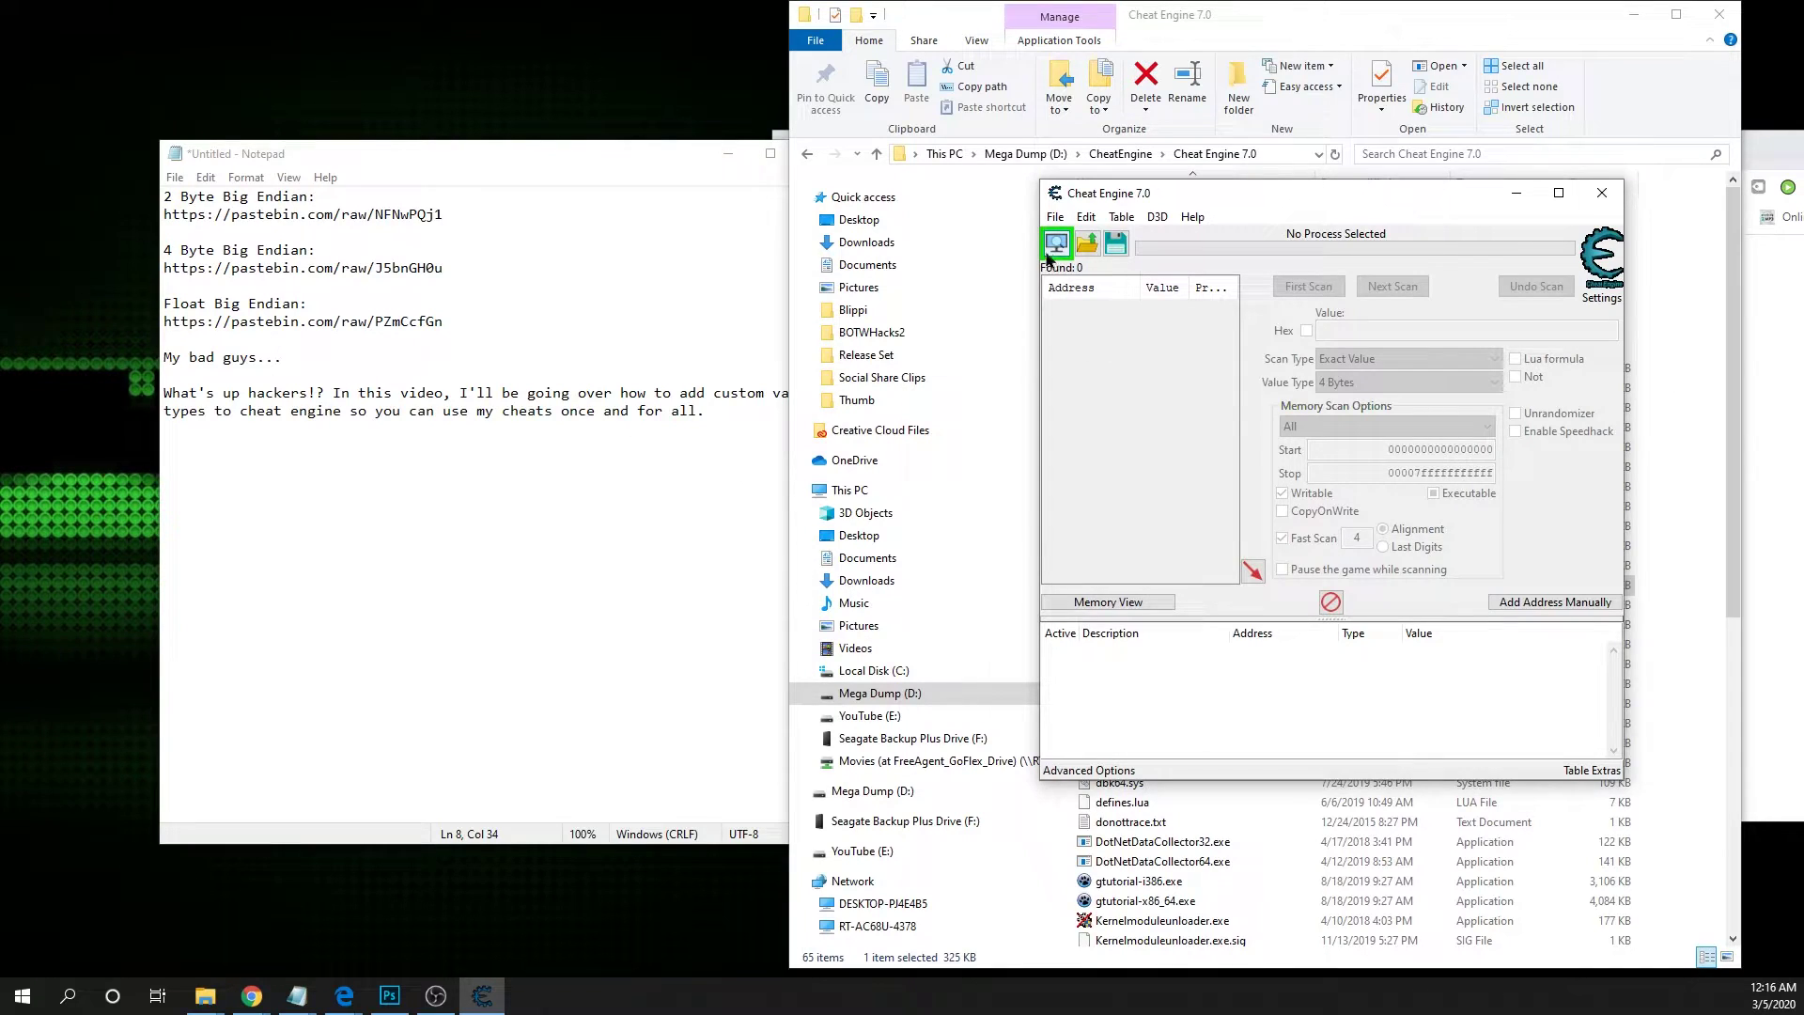
# Attach Cheat Engine to the 00002B30-Microsoft Edge process
pyautogui.click(1048, 246)
pyautogui.click(917, 436)
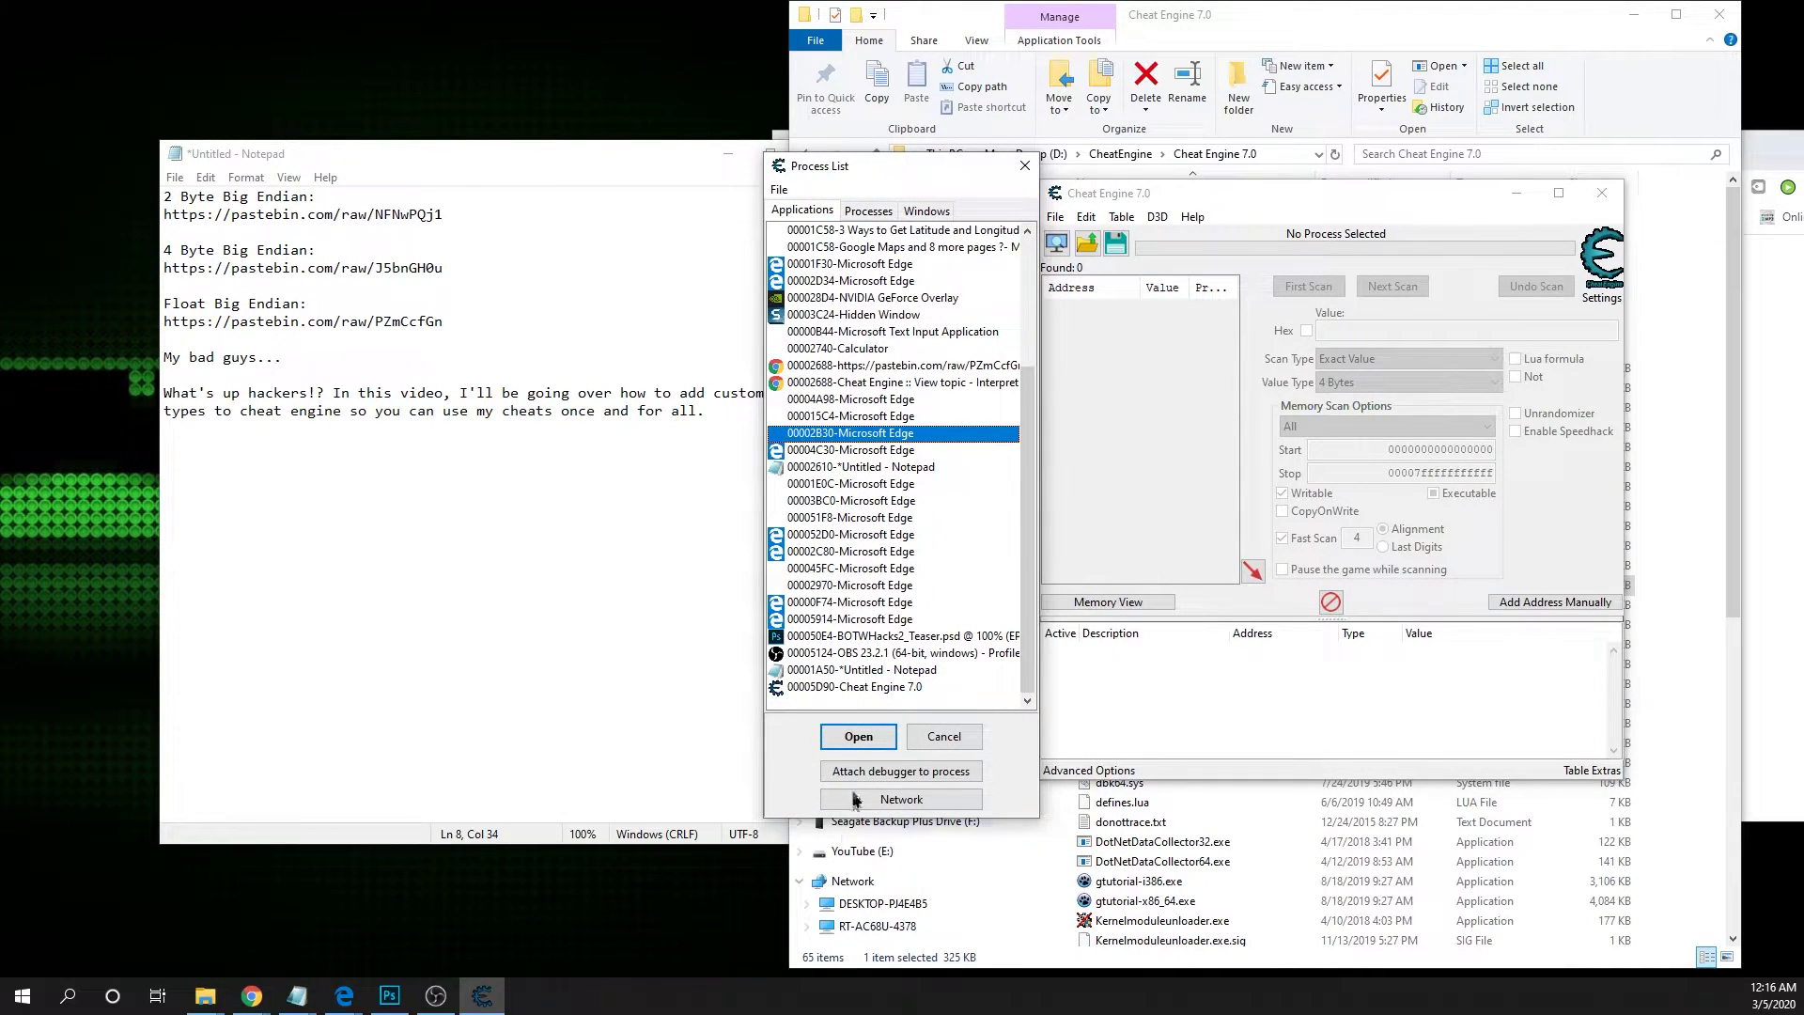
pyautogui.click(850, 735)
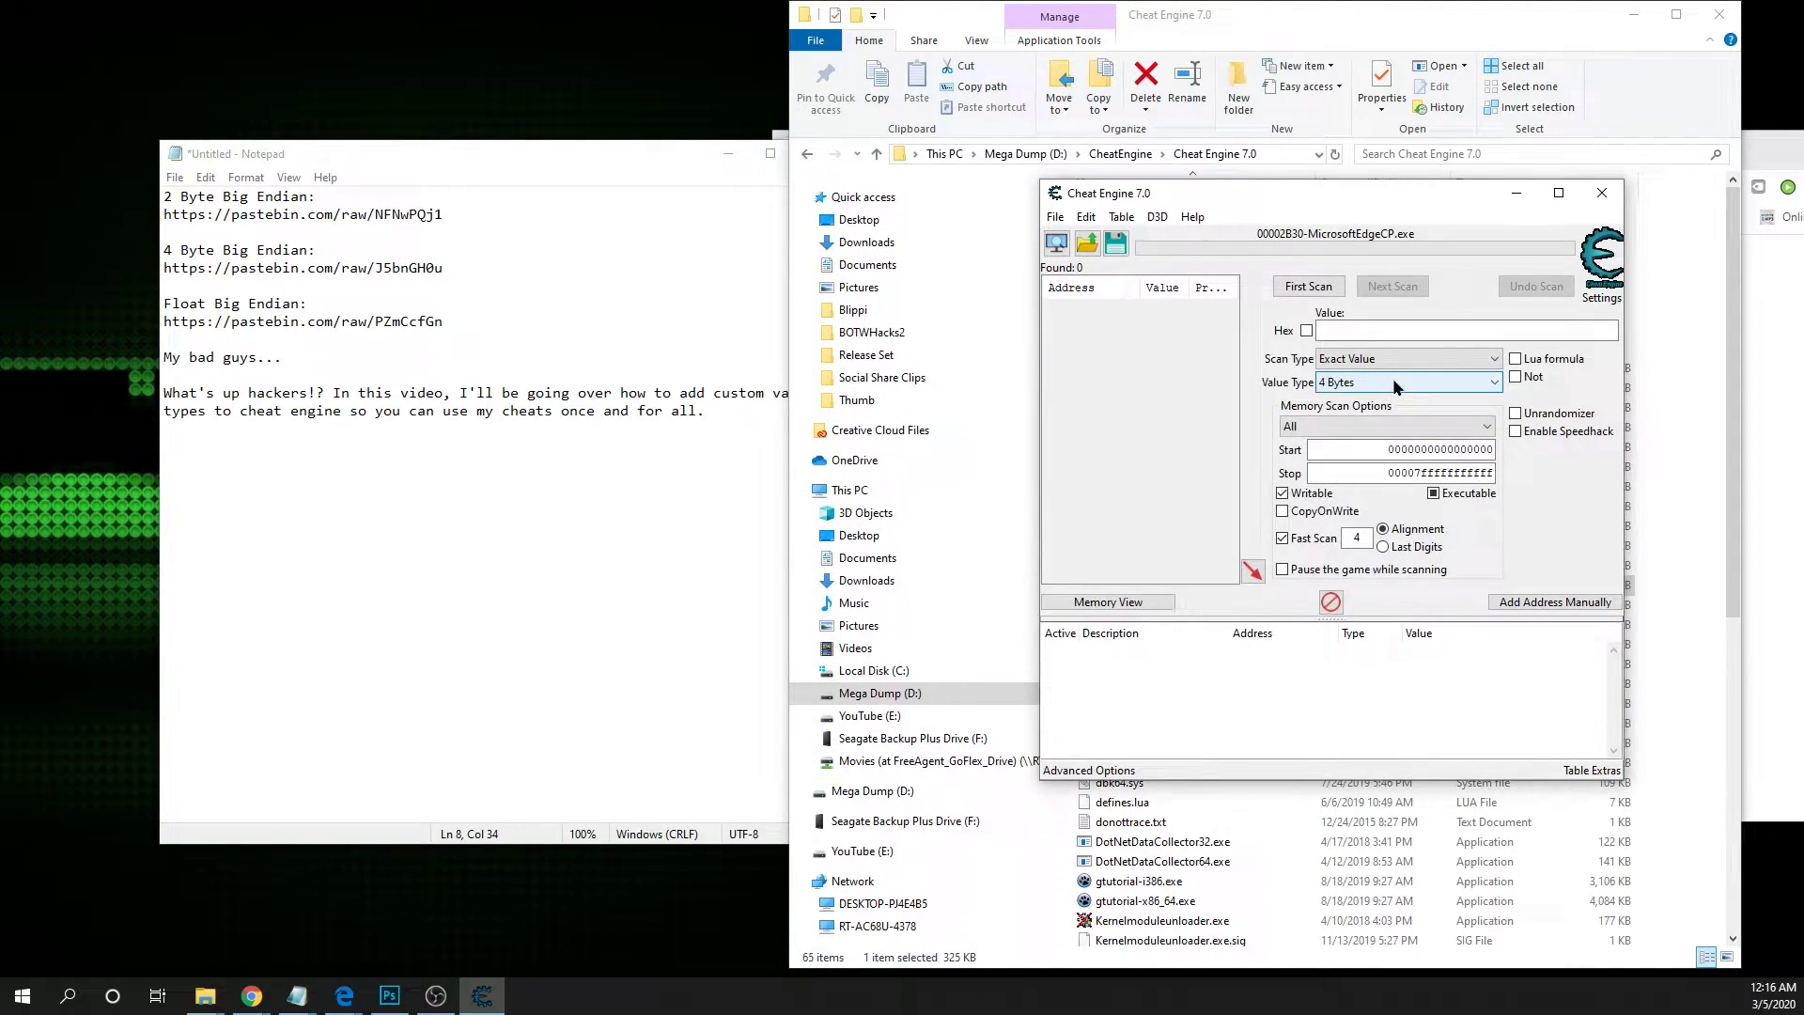
# Check the Value Type list for 2 Byte, 4 Byte and Float Big Endian, keeping 4 Bytes
pyautogui.click(1394, 383)
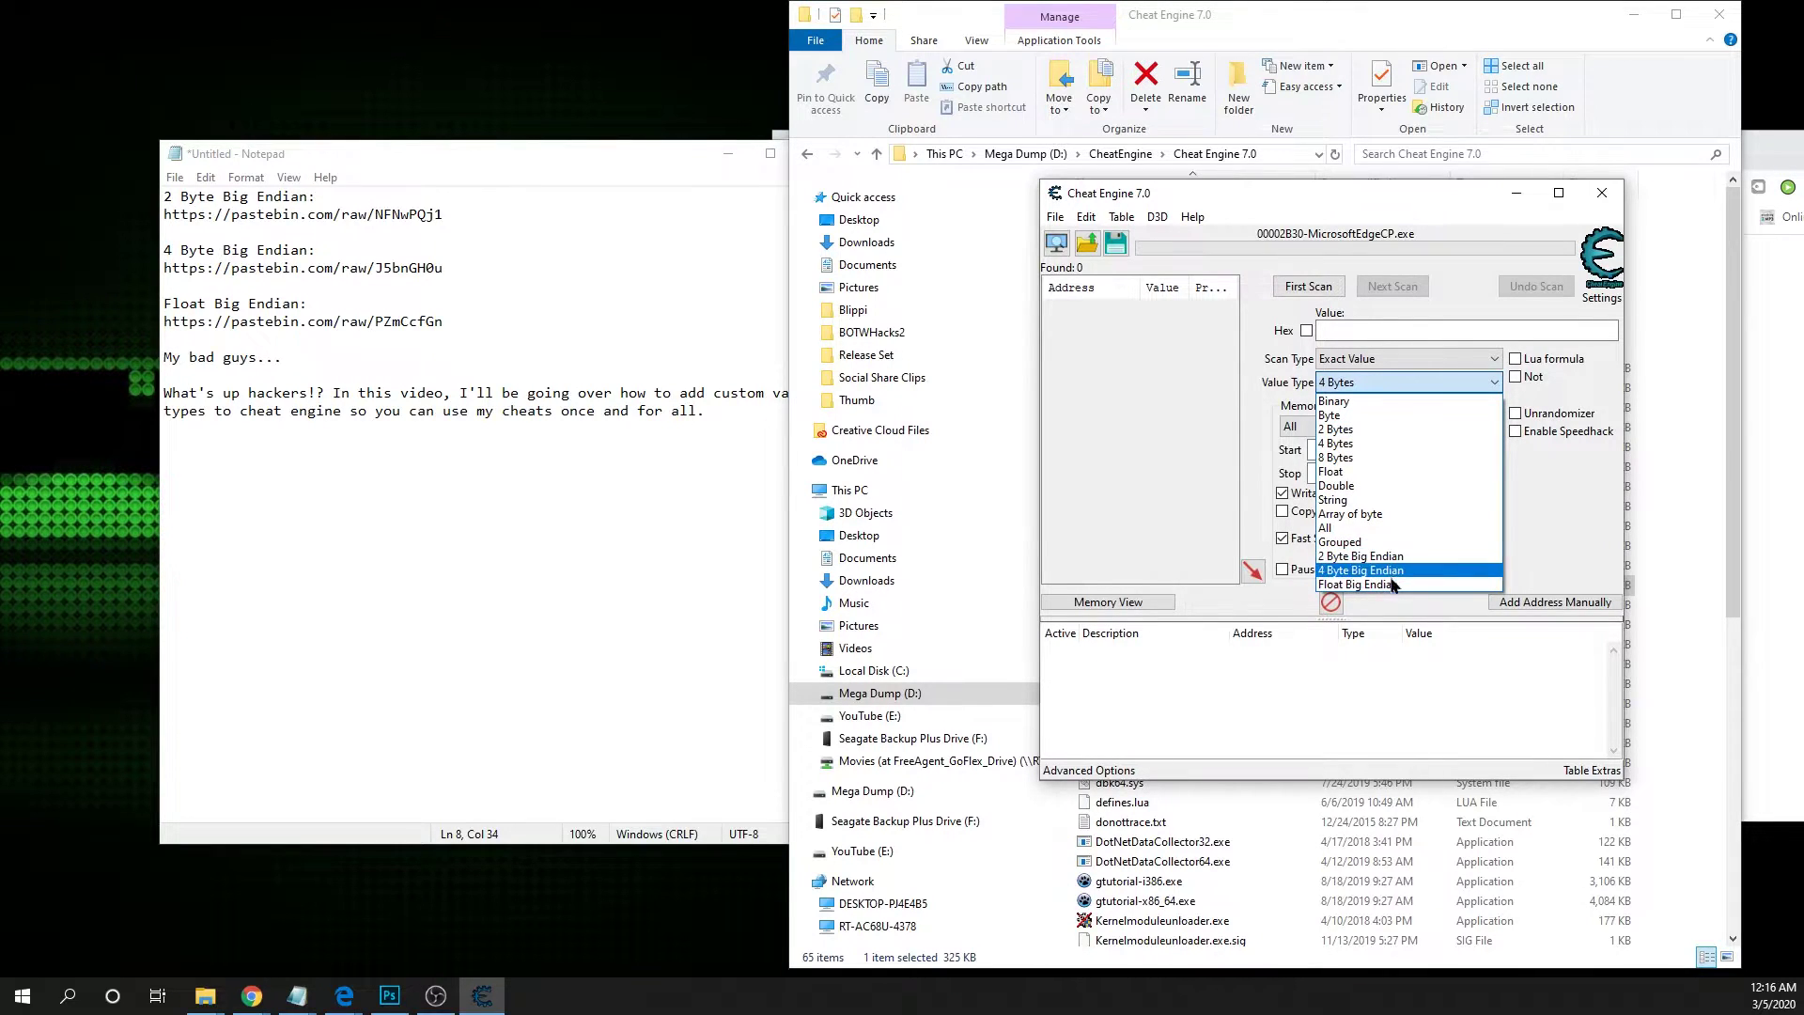
pyautogui.click(1543, 532)
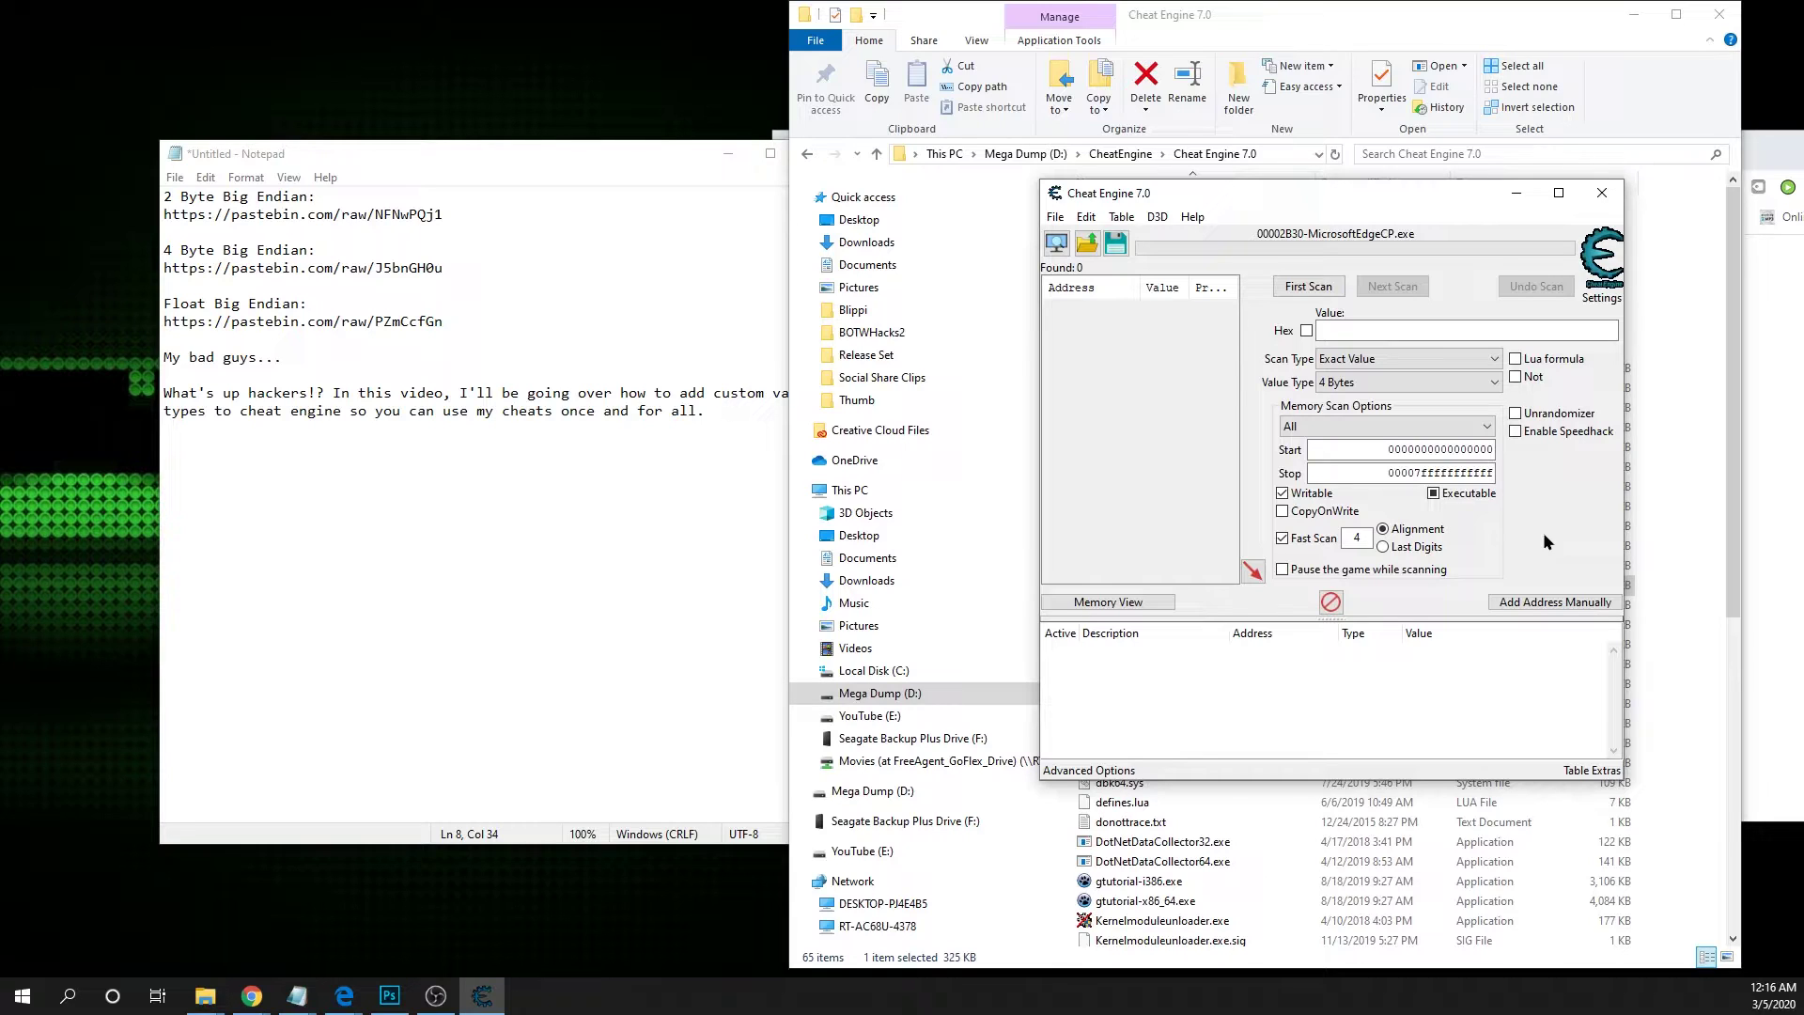
pyautogui.click(1441, 375)
pyautogui.click(1560, 473)
pyautogui.click(1423, 382)
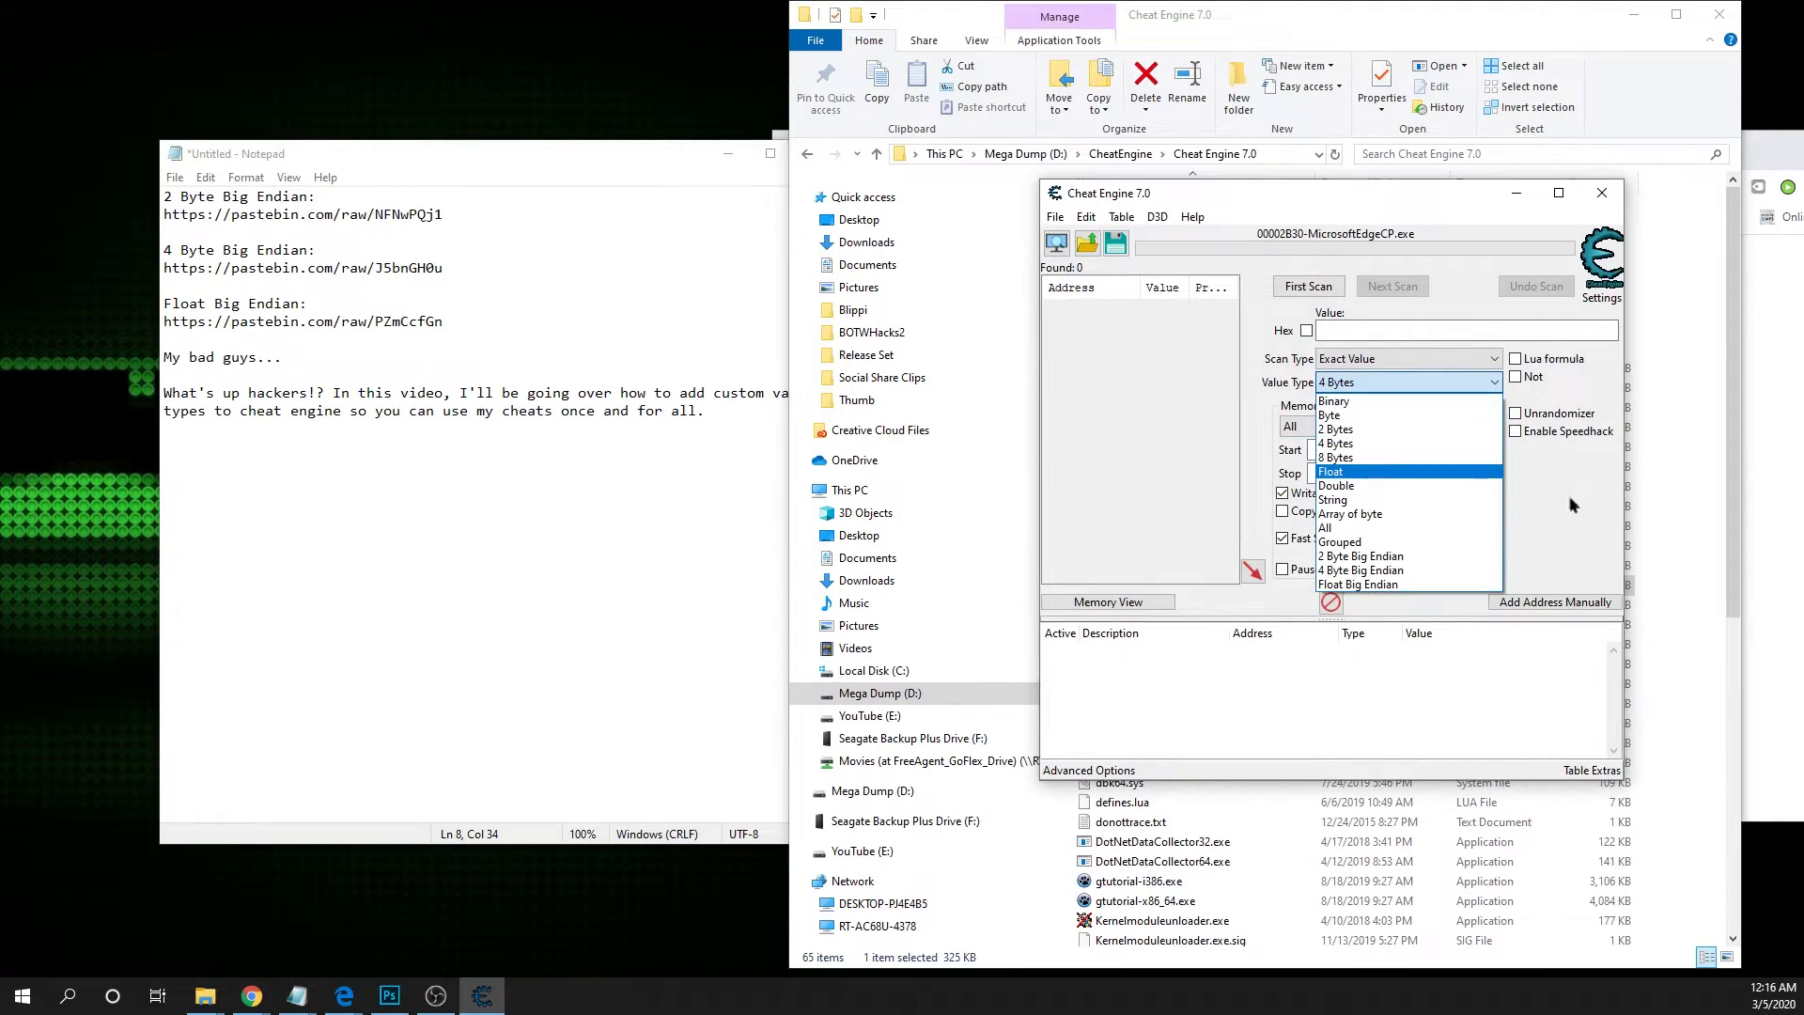
pyautogui.click(1575, 505)
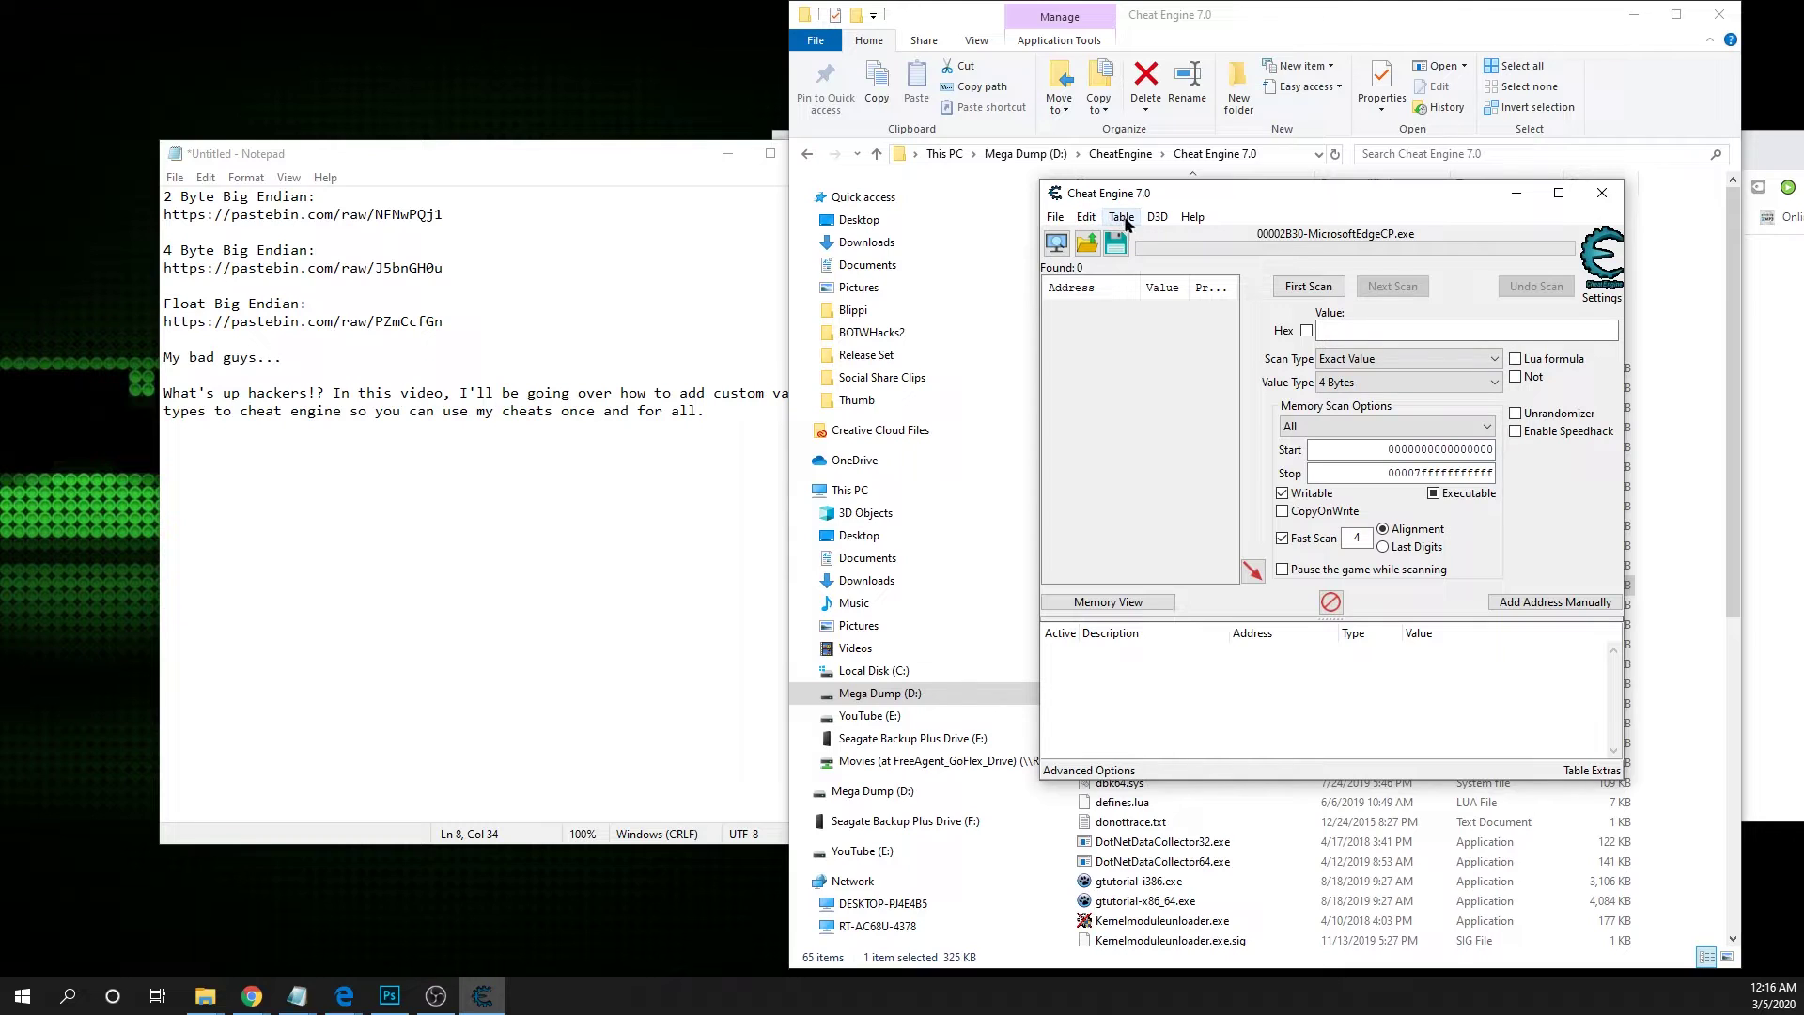
# Enable the MEM_MAPPED option in Scan Settings and save it, then move the Cheat Engine window left
pyautogui.click(1106, 246)
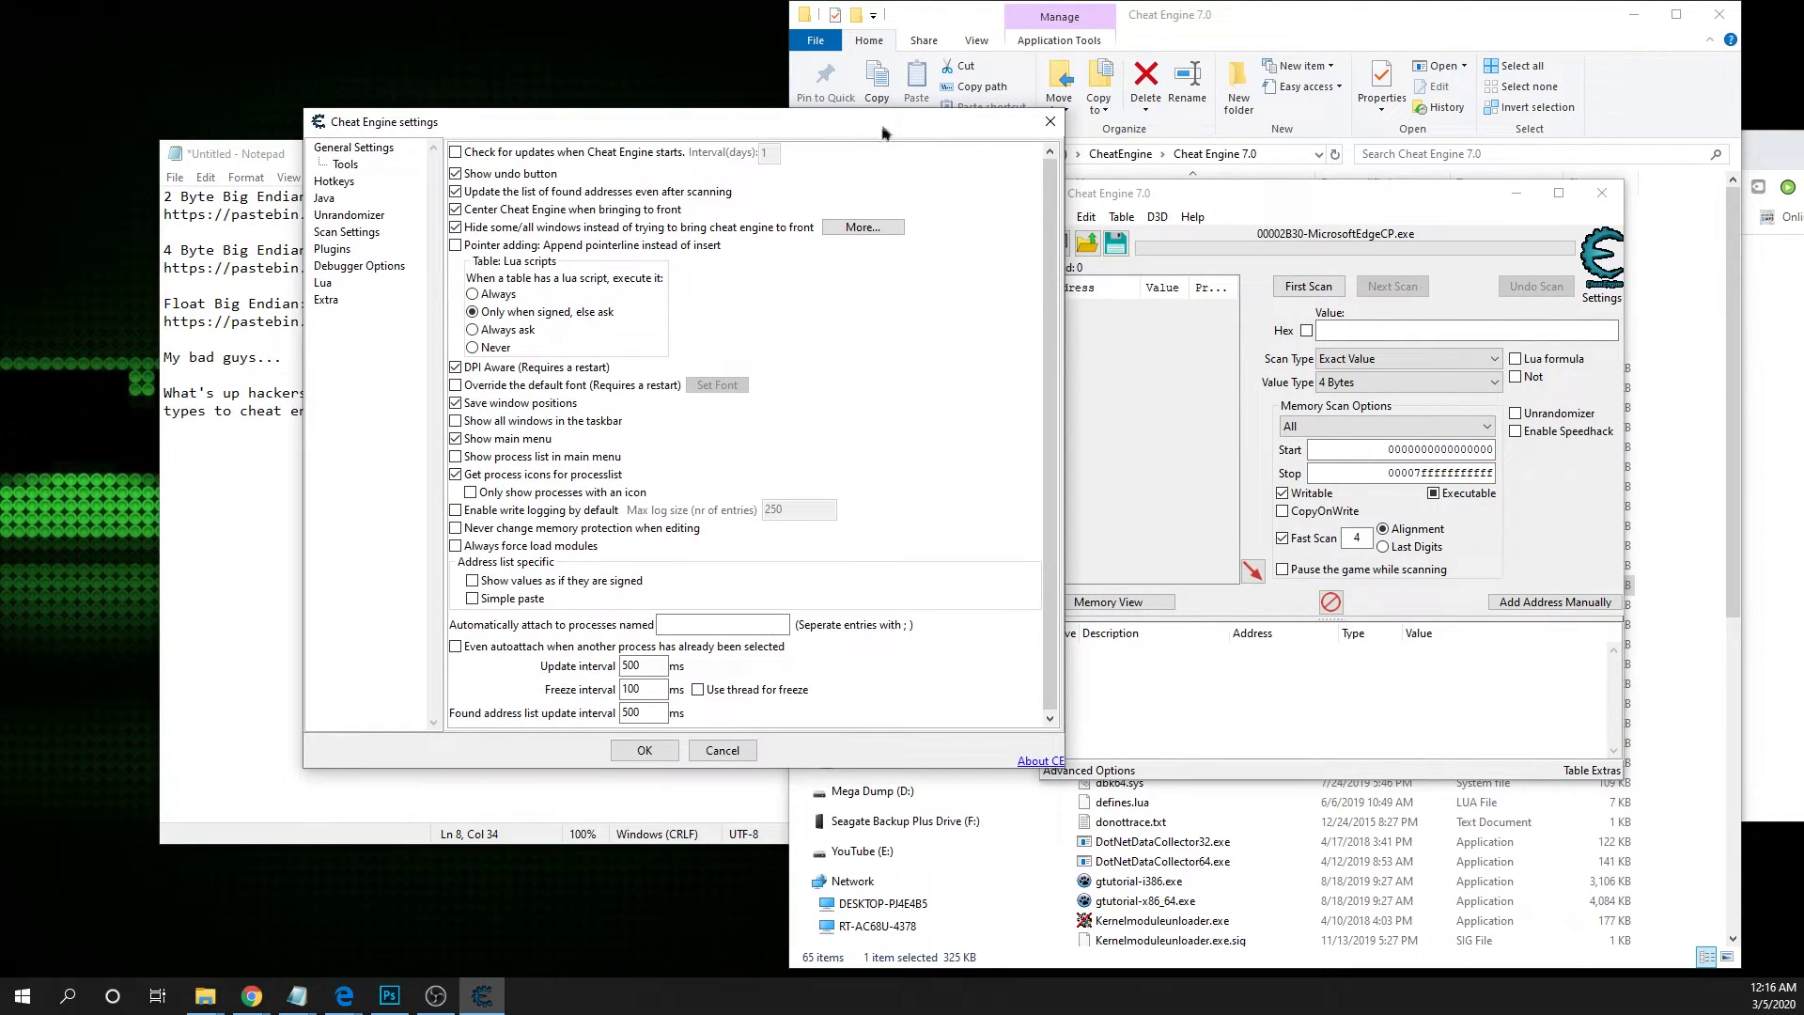
pyautogui.click(365, 232)
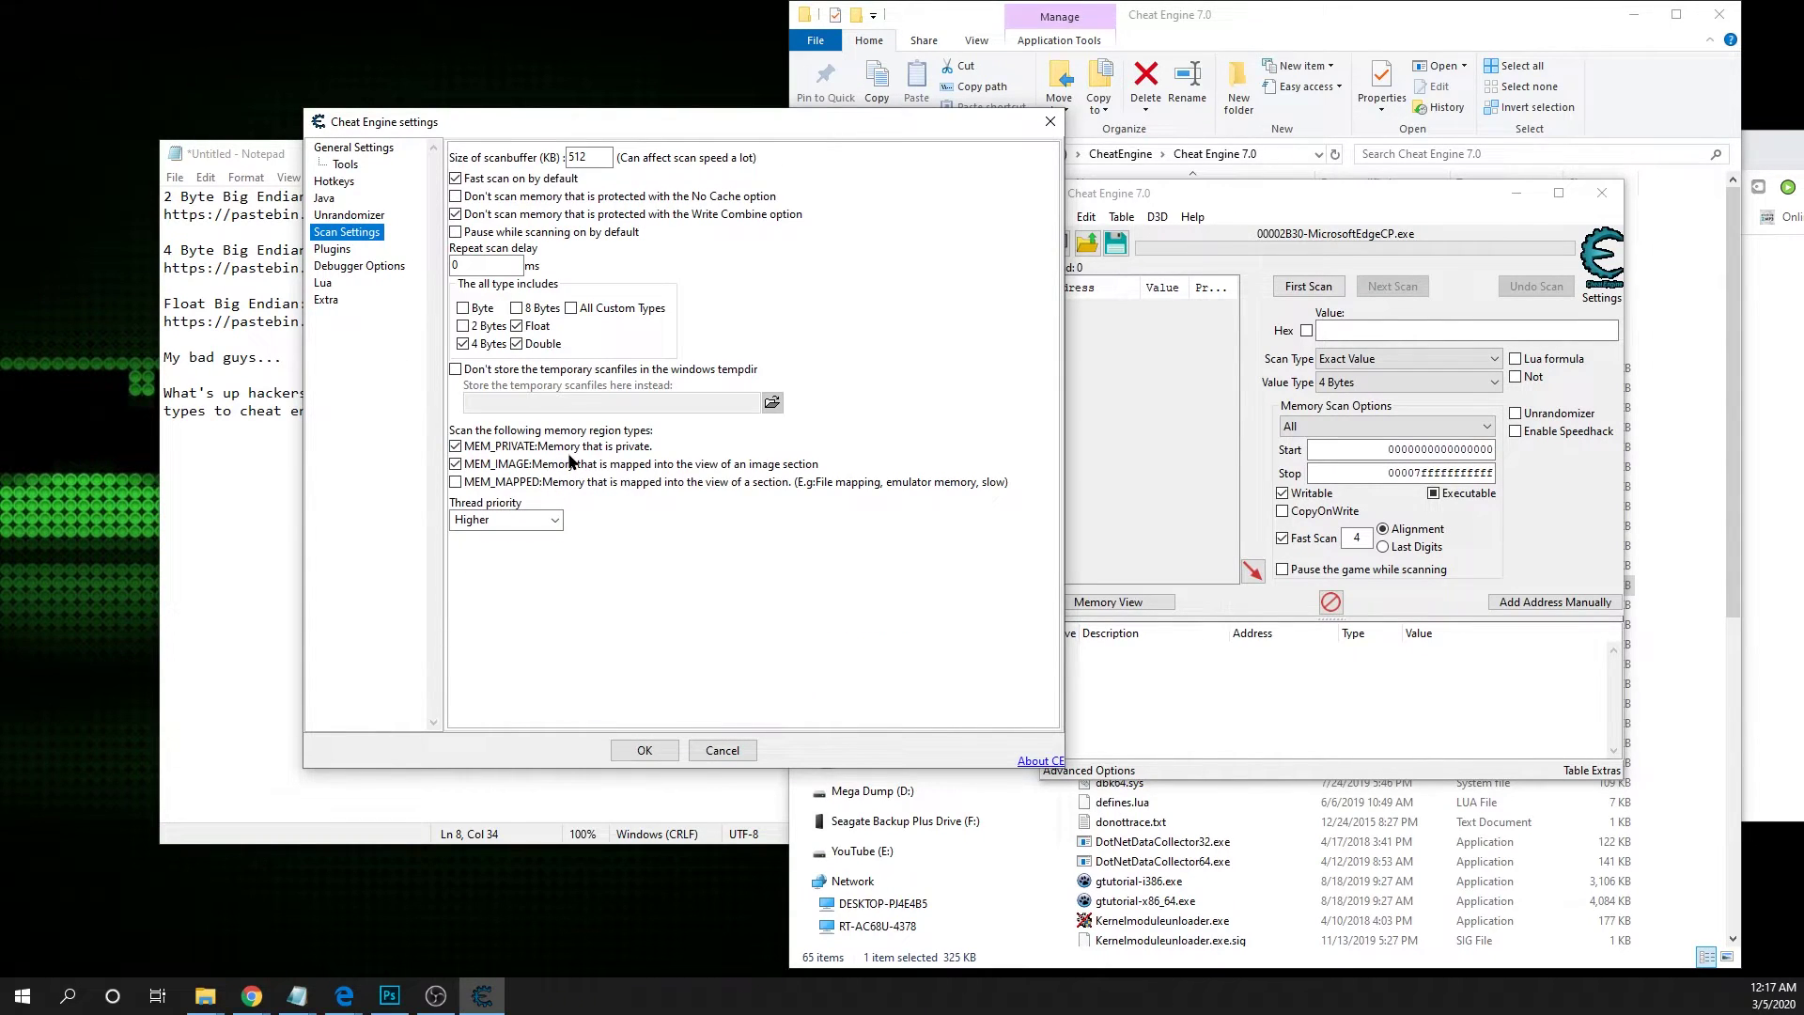
pyautogui.click(456, 483)
pyautogui.click(661, 752)
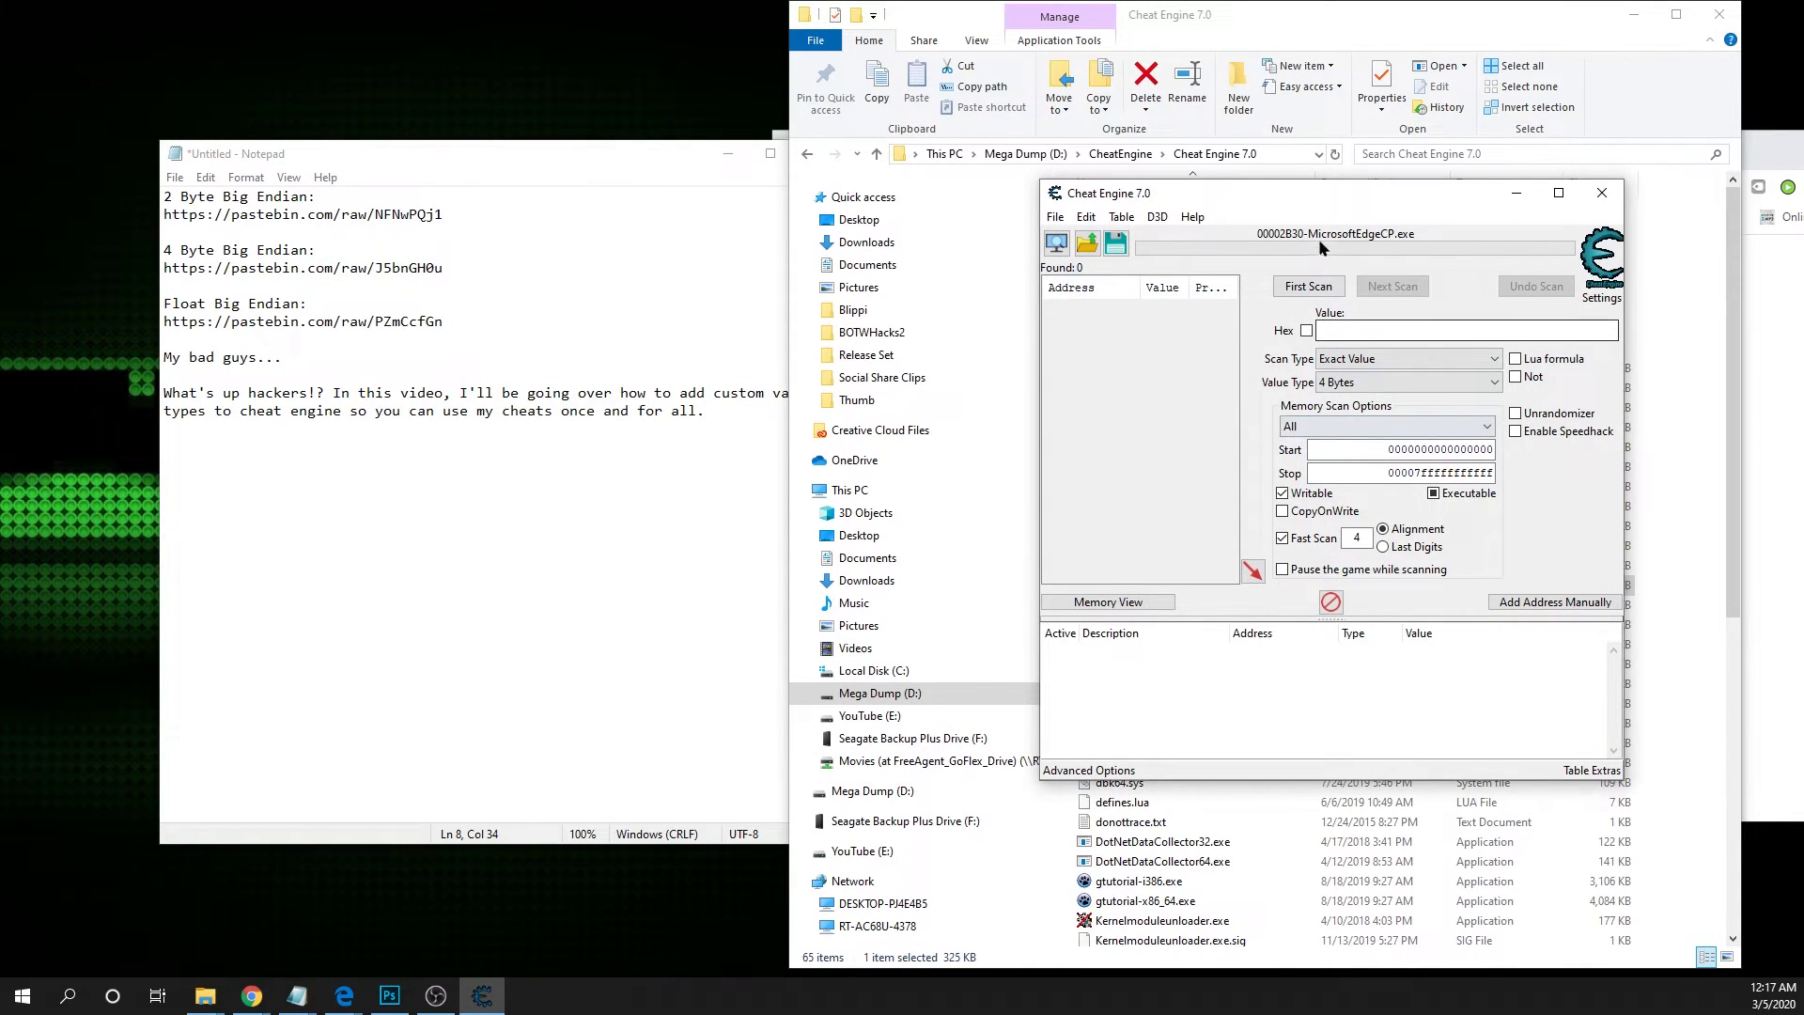
pyautogui.moveTo(1333, 196); pyautogui.dragTo(822, 186)
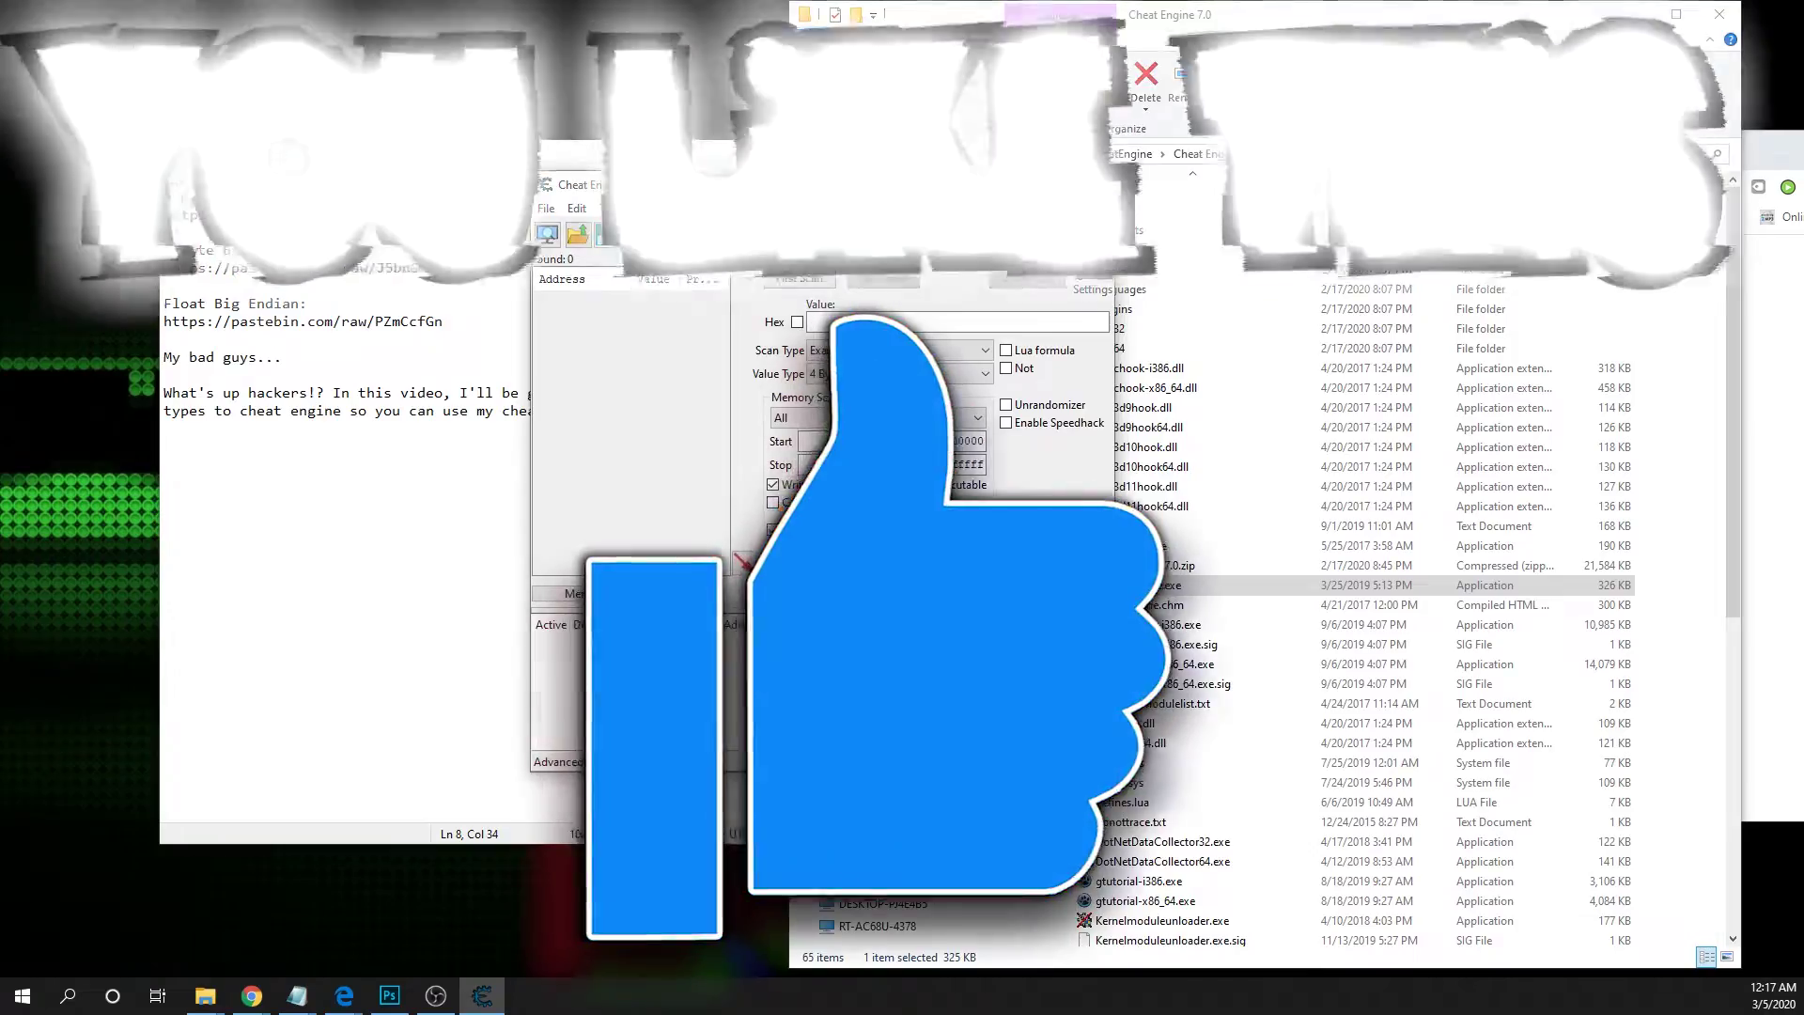